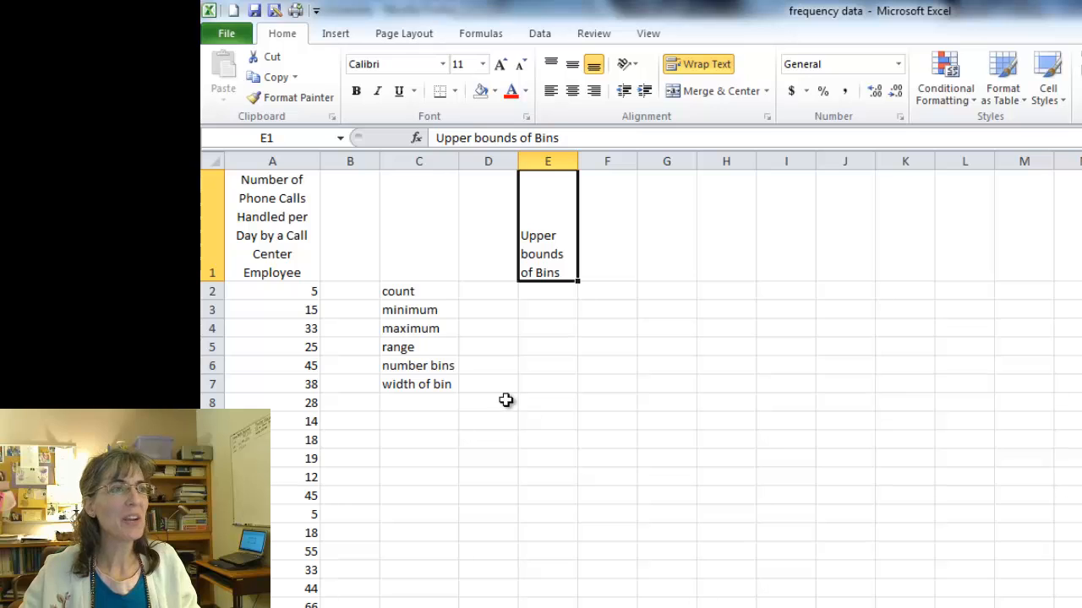
# Look through the daily phone call data in column A and return to its header.
pyautogui.click(287, 231)
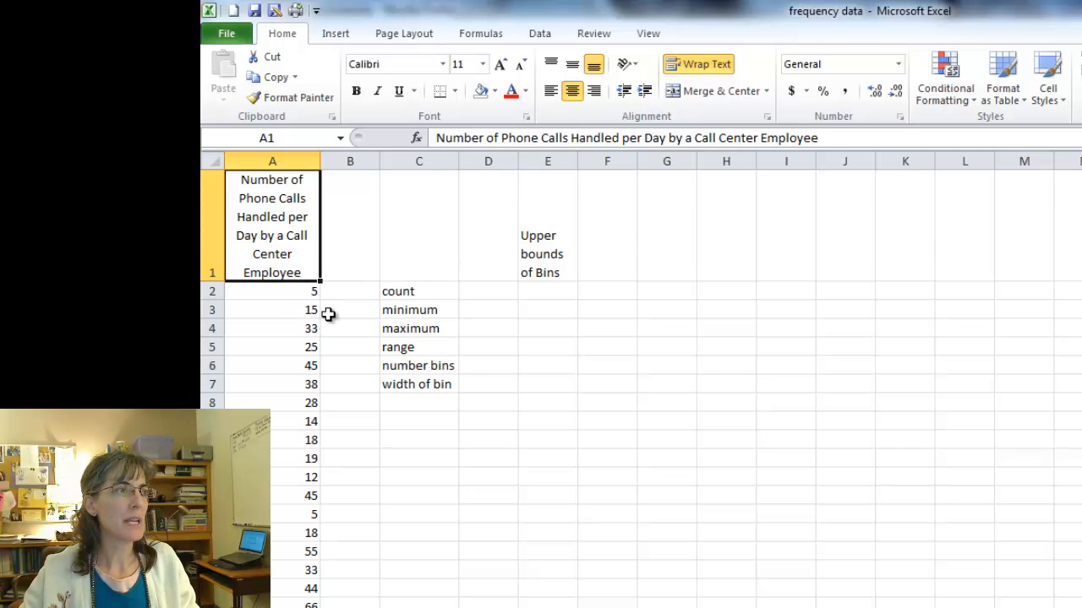
pyautogui.scroll(-5, 327, 314)
pyautogui.scroll(-11, 327, 314)
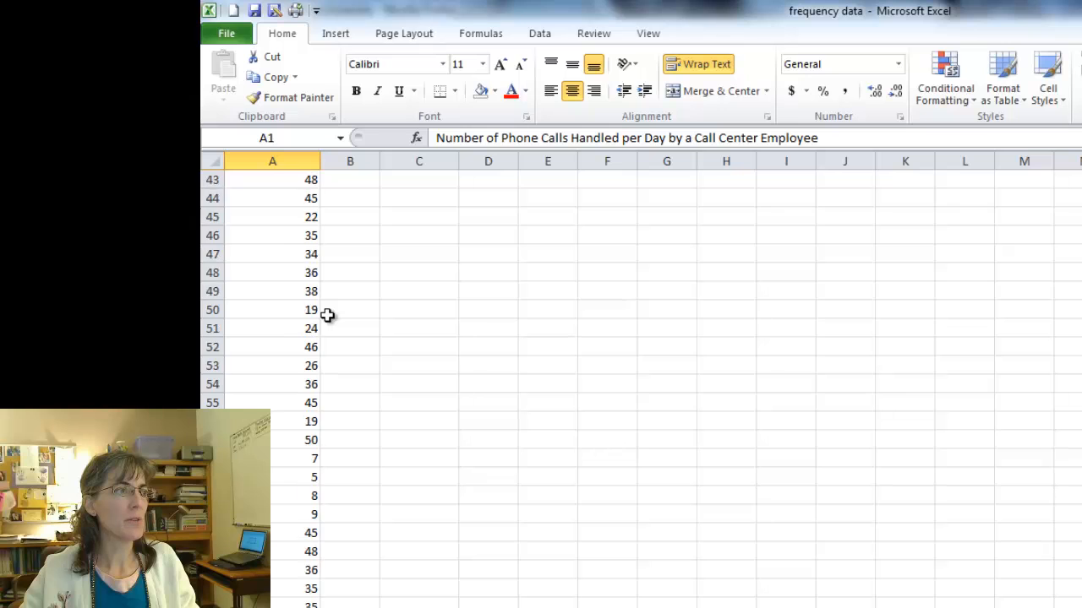
pyautogui.scroll(7, 327, 314)
pyautogui.scroll(9, 327, 315)
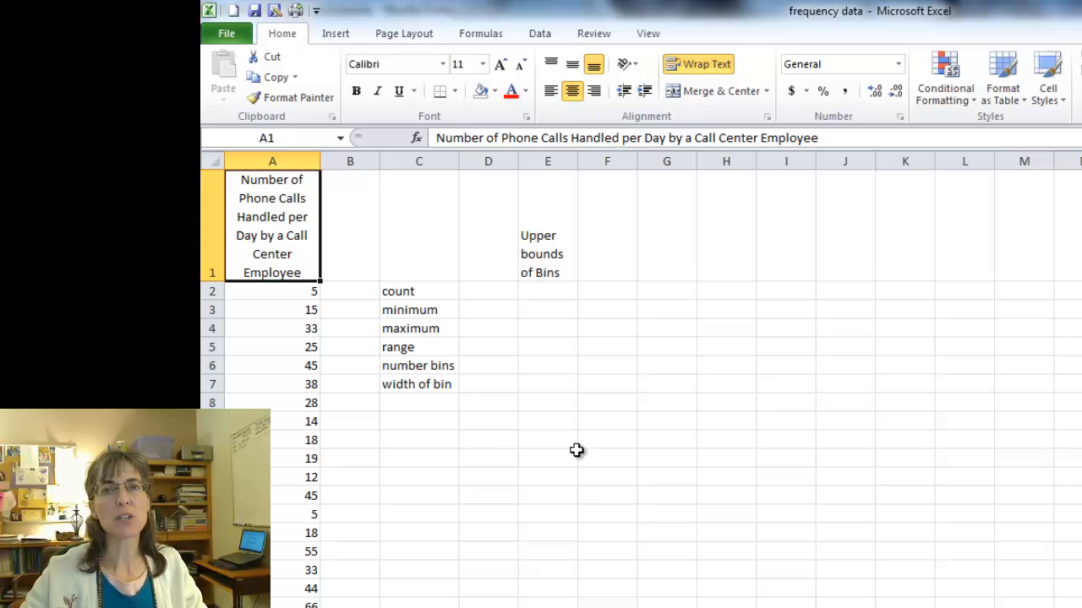
# Calculate the count of the phone call data in D2 with the formula =COUNT(A2:A71).
pyautogui.click(419, 291)
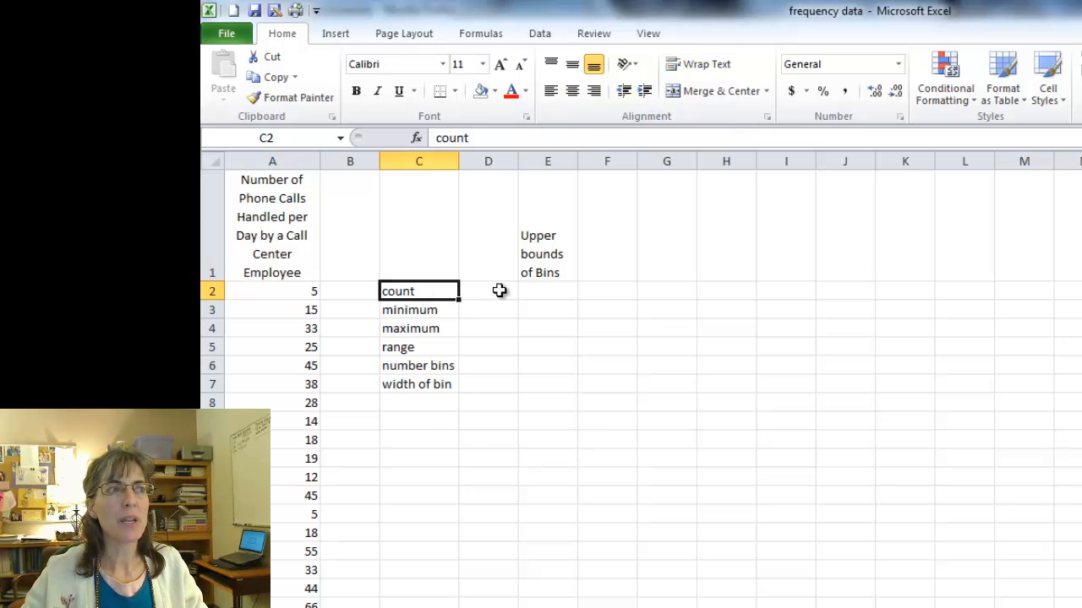
pyautogui.click(491, 291)
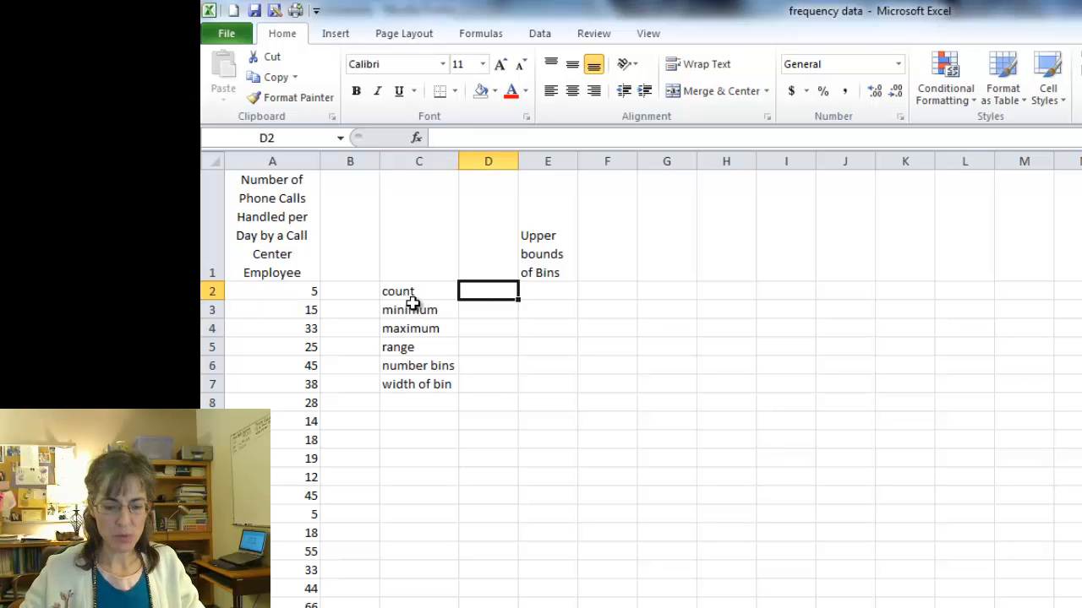
pyautogui.write('=')
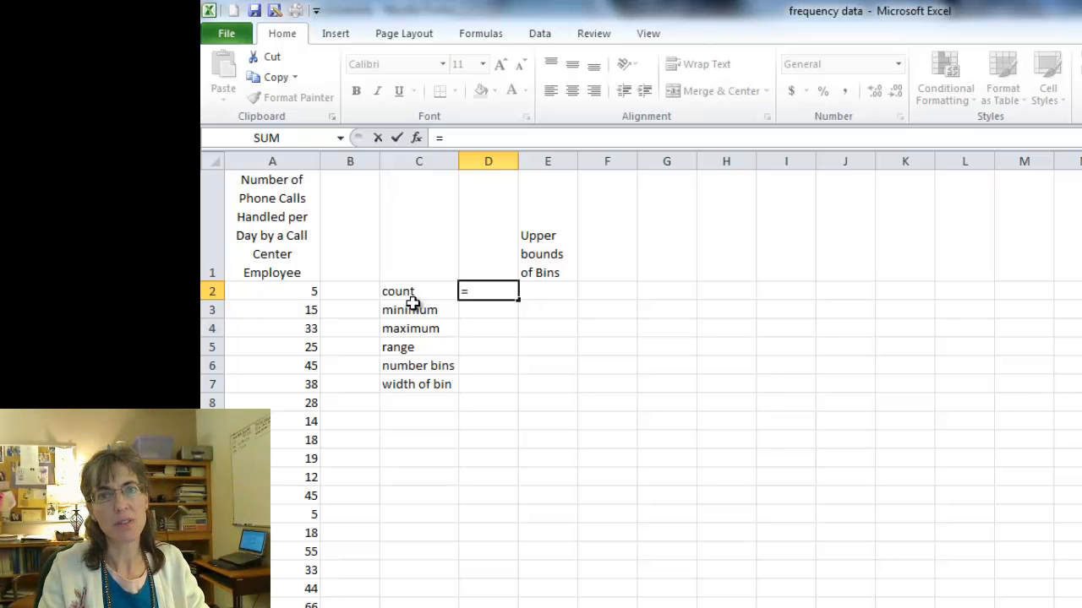
pyautogui.write('count(')
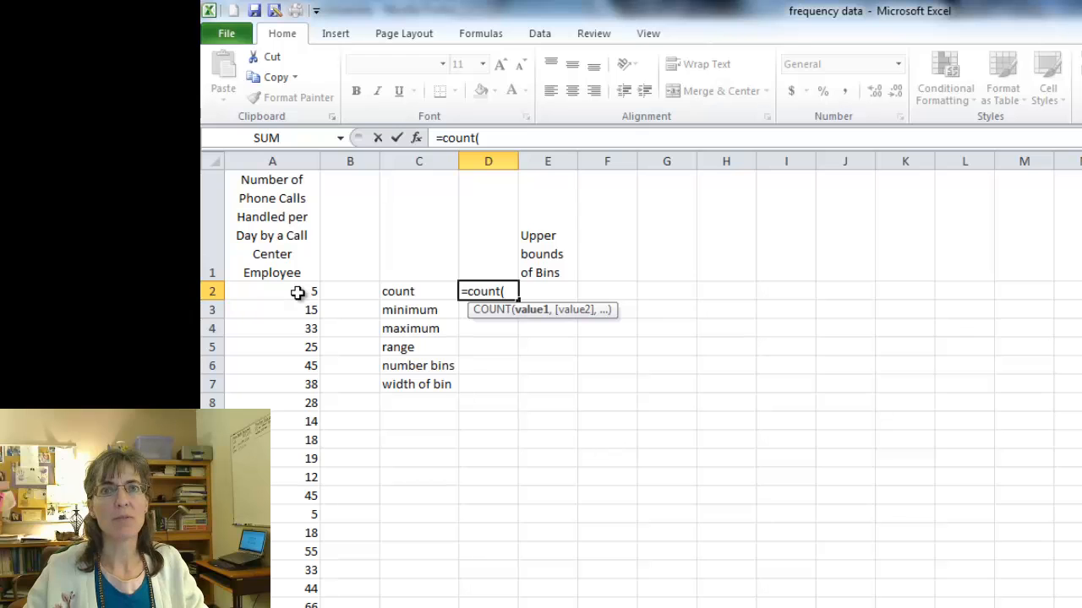
pyautogui.click(297, 292)
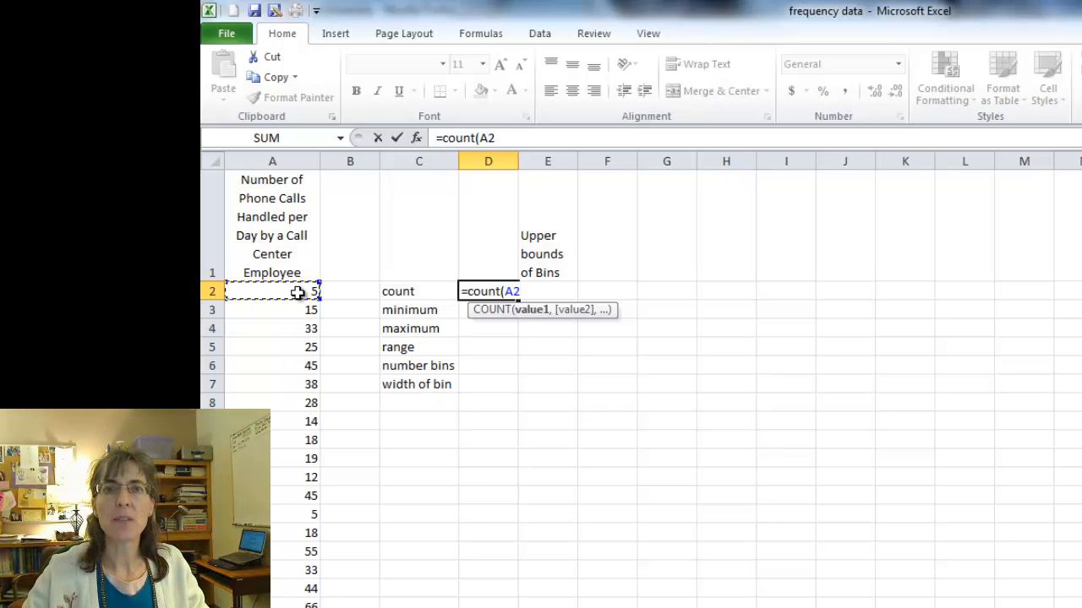
pyautogui.hotkey('ctrl', 'shift', 'Down')
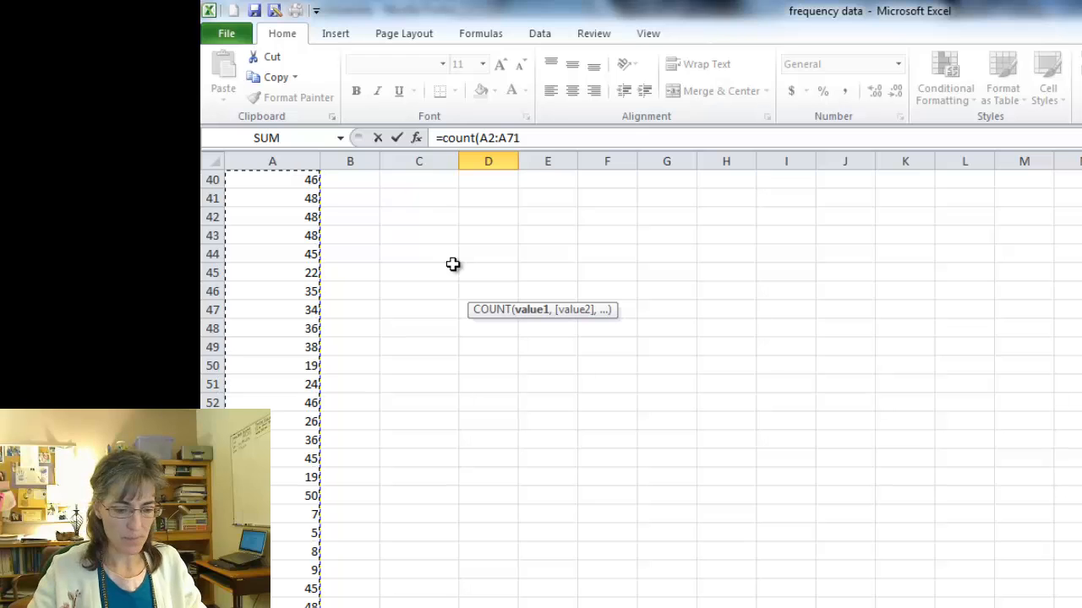
pyautogui.write(')')
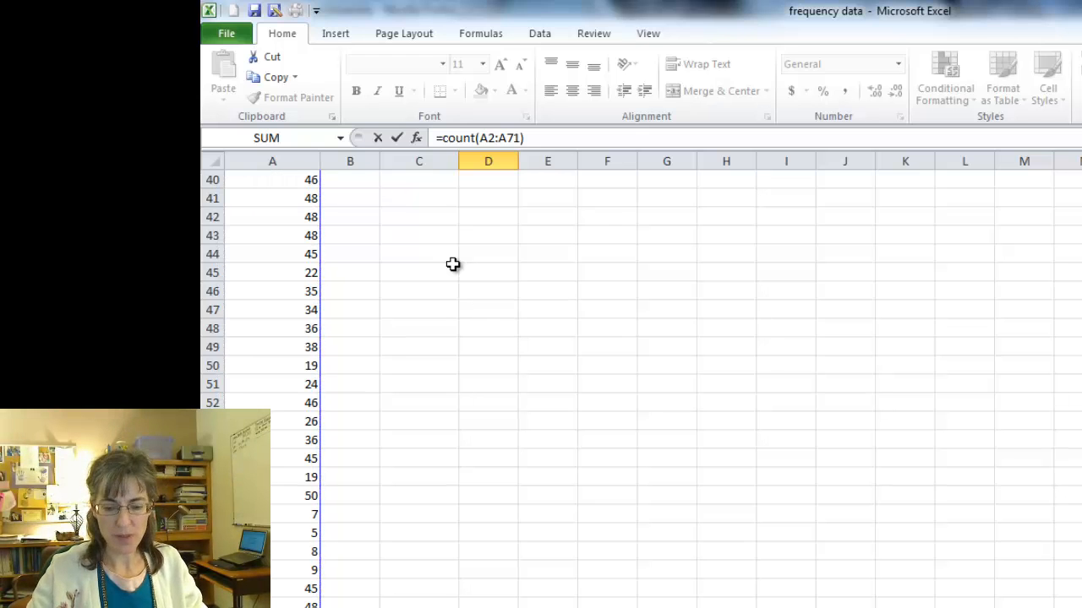
pyautogui.press('Return')
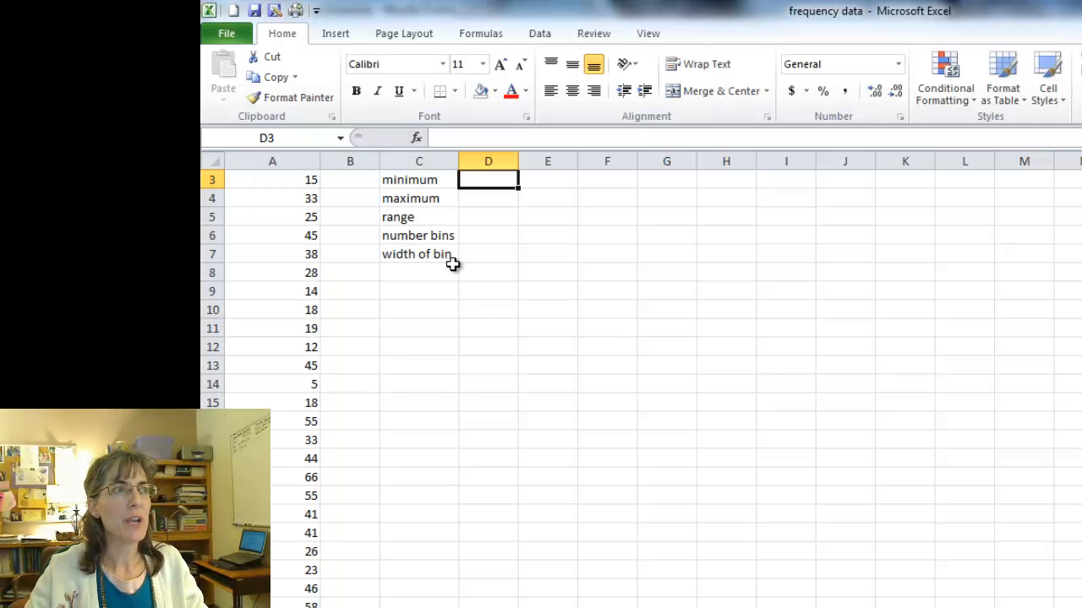
pyautogui.scroll(1, 452, 264)
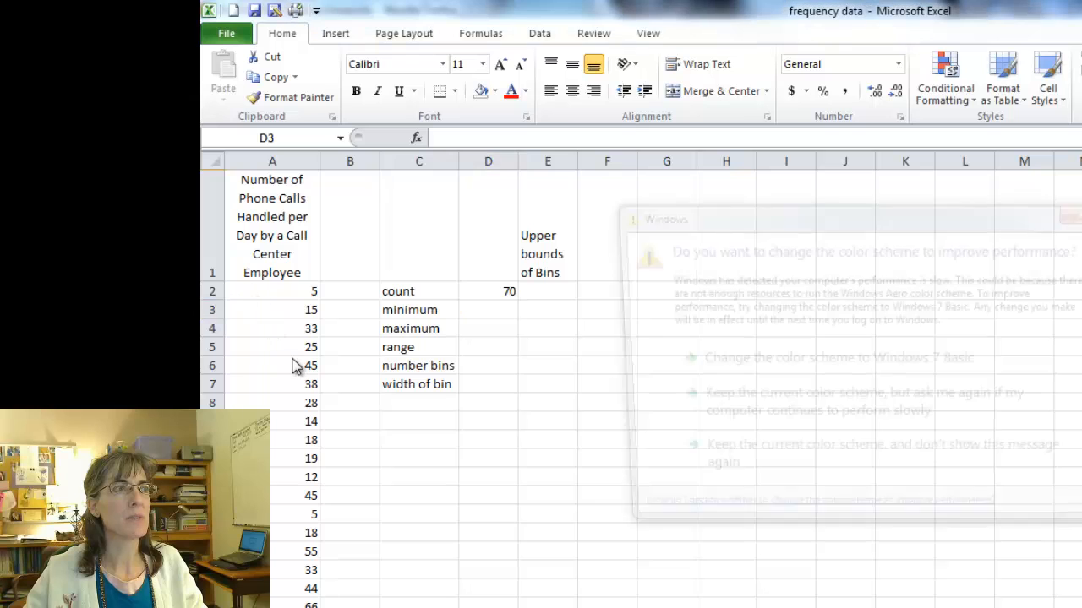
# Keep the current Windows color scheme without further reminders, and calculate the minimum in D3 with =MIN(A2:A71).
pyautogui.click(787, 467)
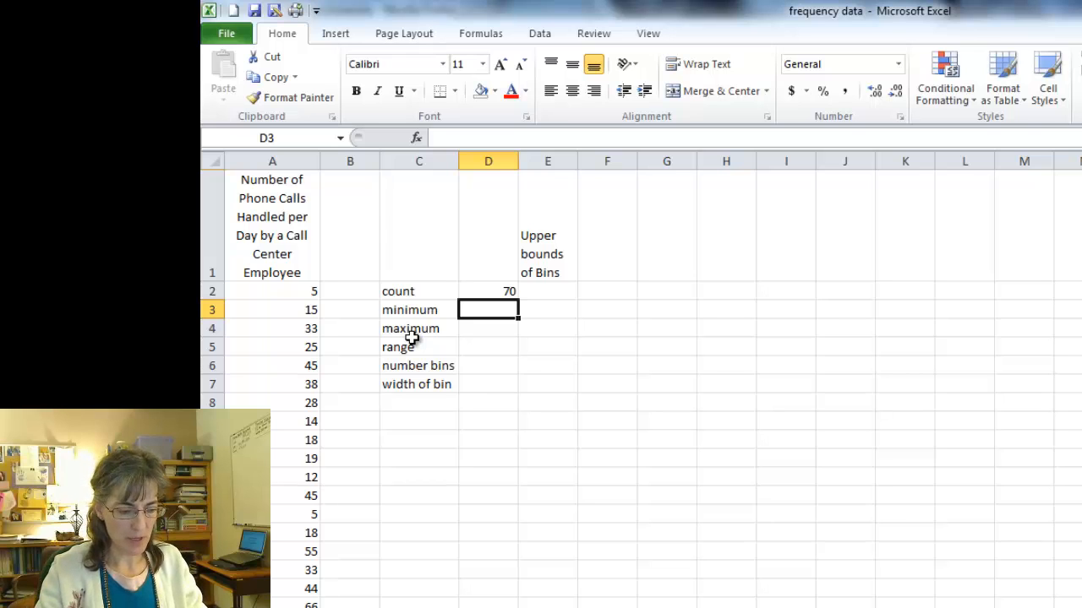
pyautogui.write('=')
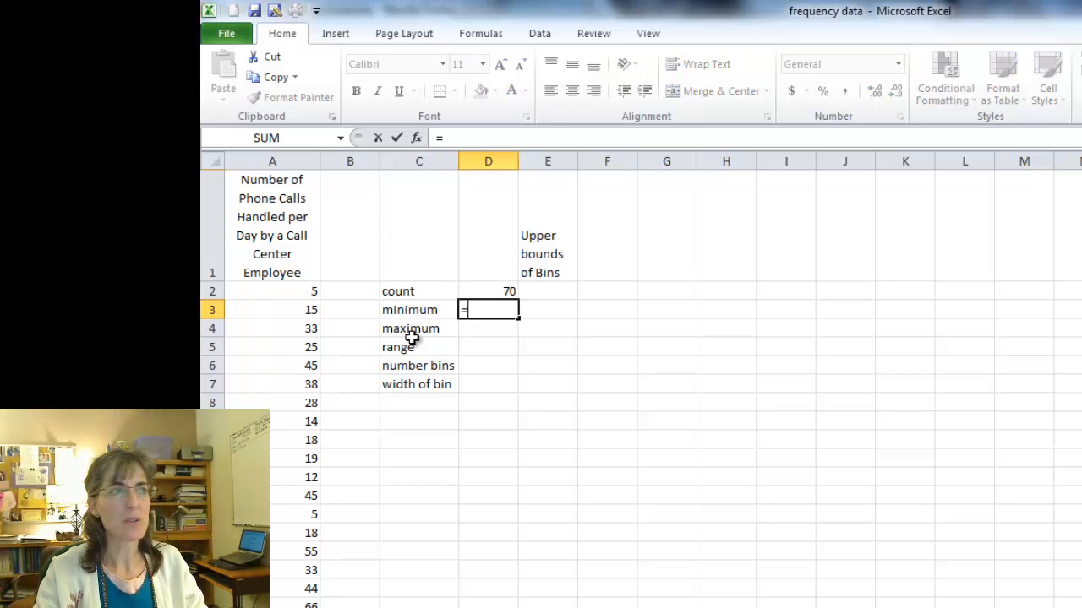
pyautogui.write('min')
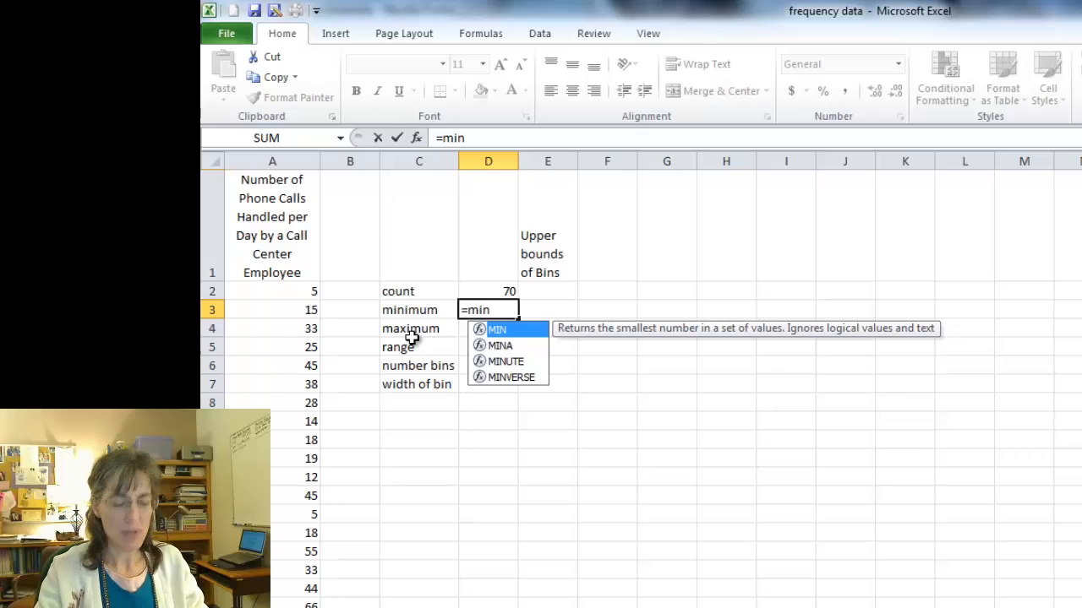
pyautogui.write('(')
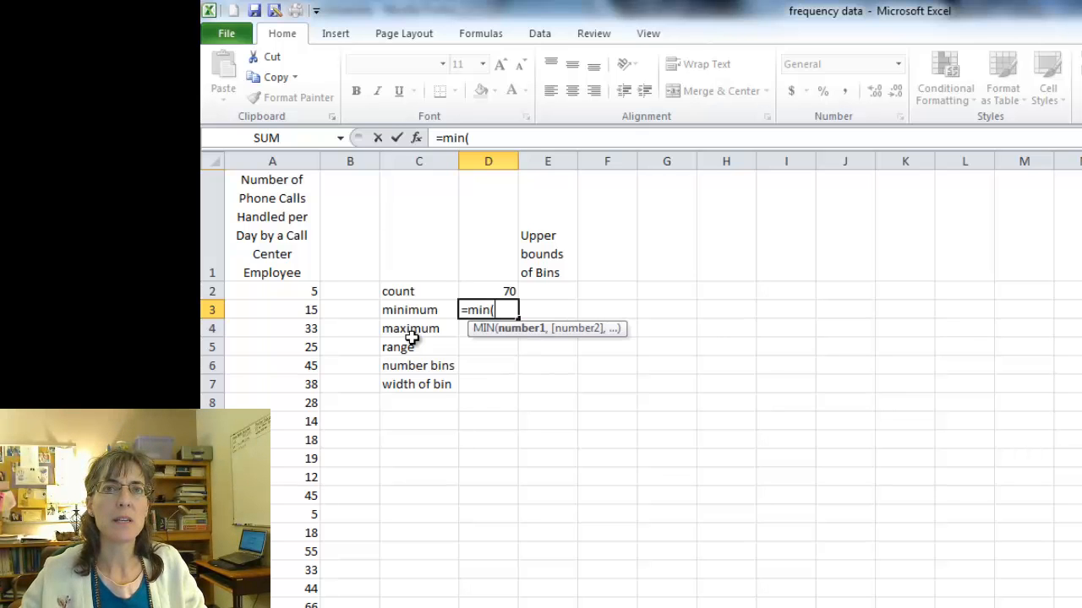
pyautogui.click(300, 291)
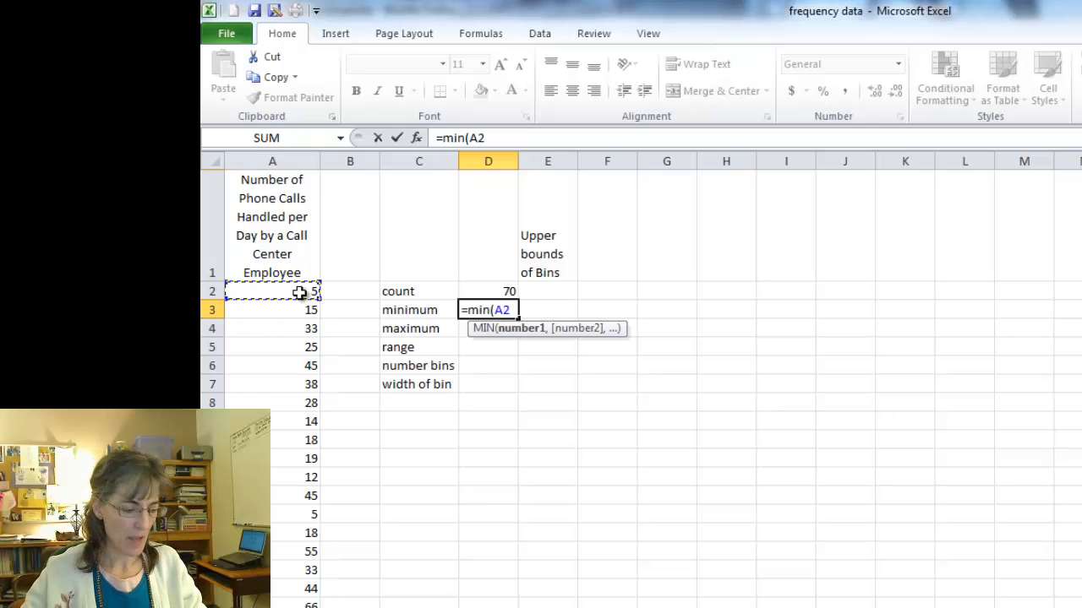
pyautogui.hotkey('ctrl', 'shift', 'Down')
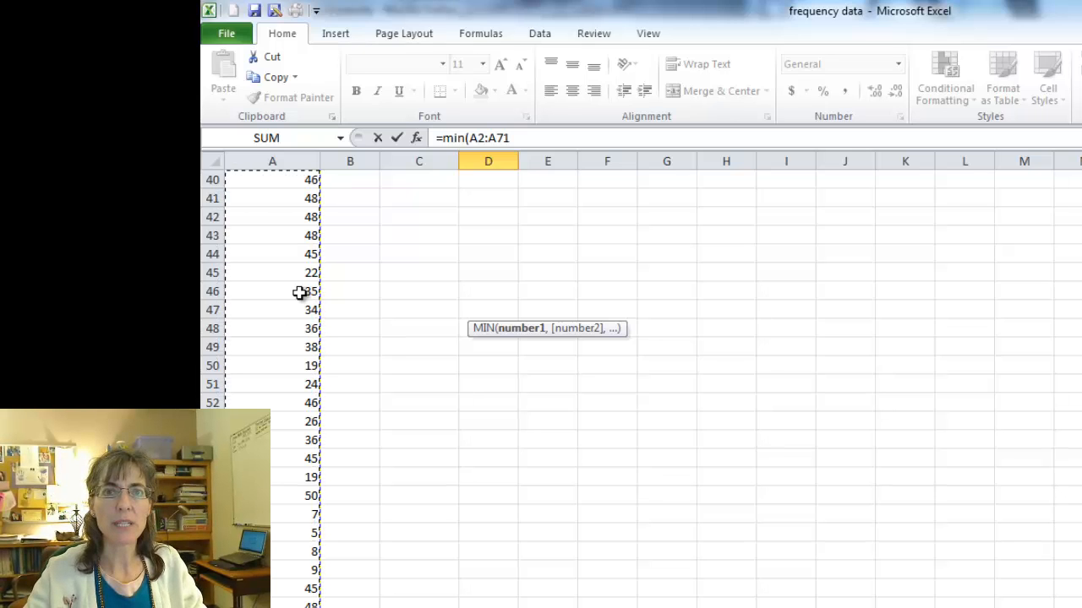
pyautogui.press('Return')
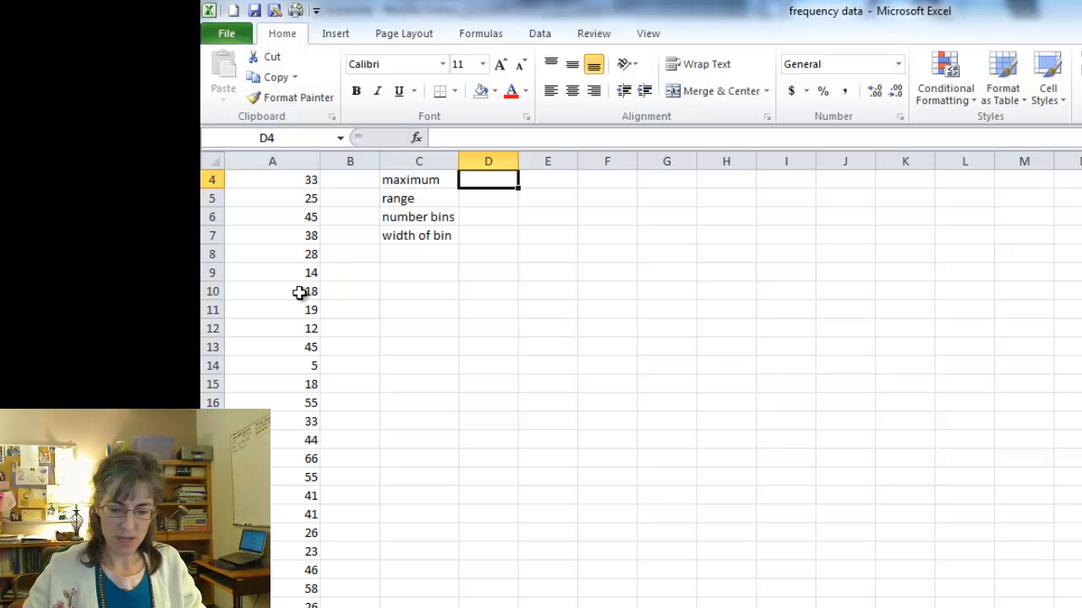
pyautogui.press('Up')
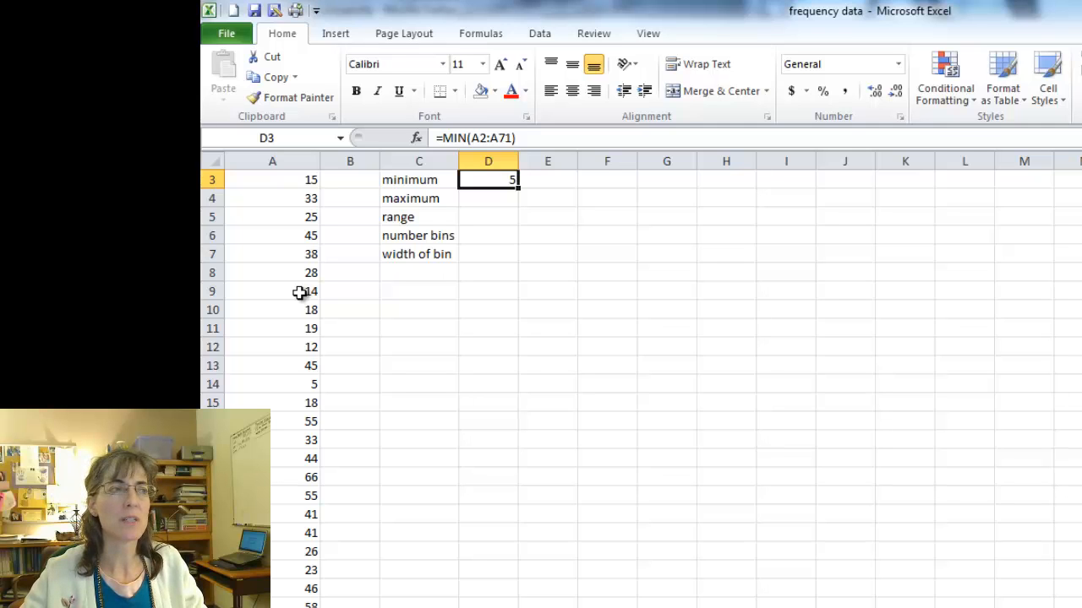
# Calculate the maximum of the phone call data in D4 with the formula =MAX(A2:A71).
pyautogui.press('Down')
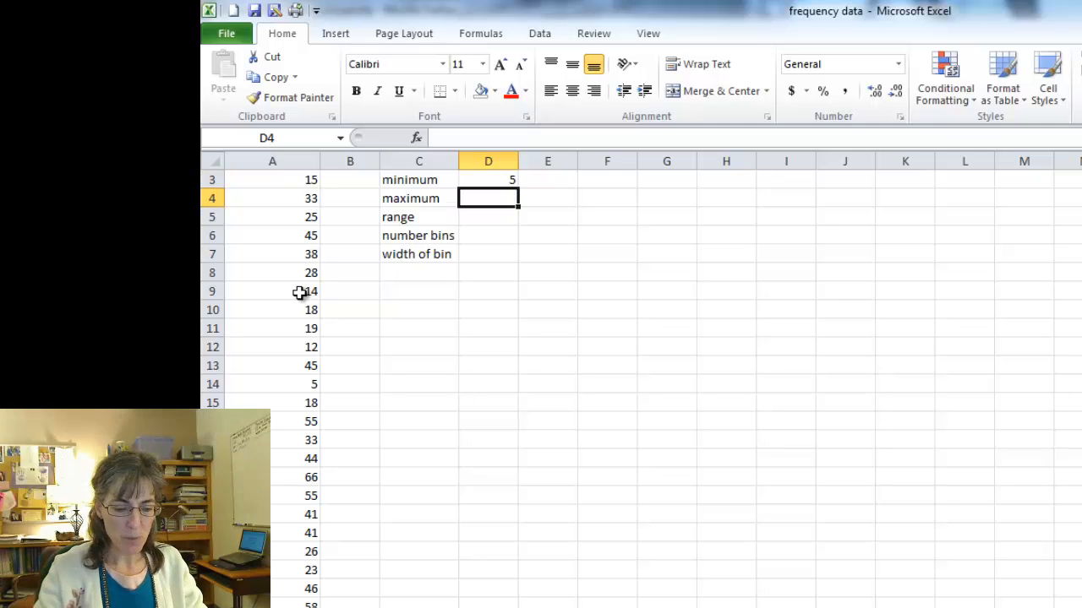
pyautogui.write('=')
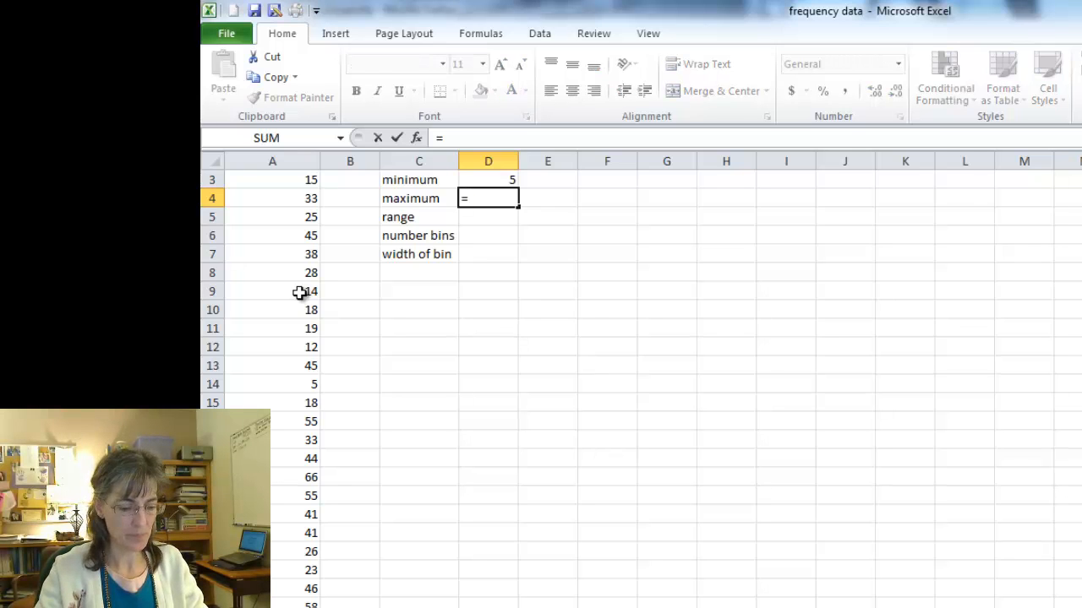
pyautogui.write('max(')
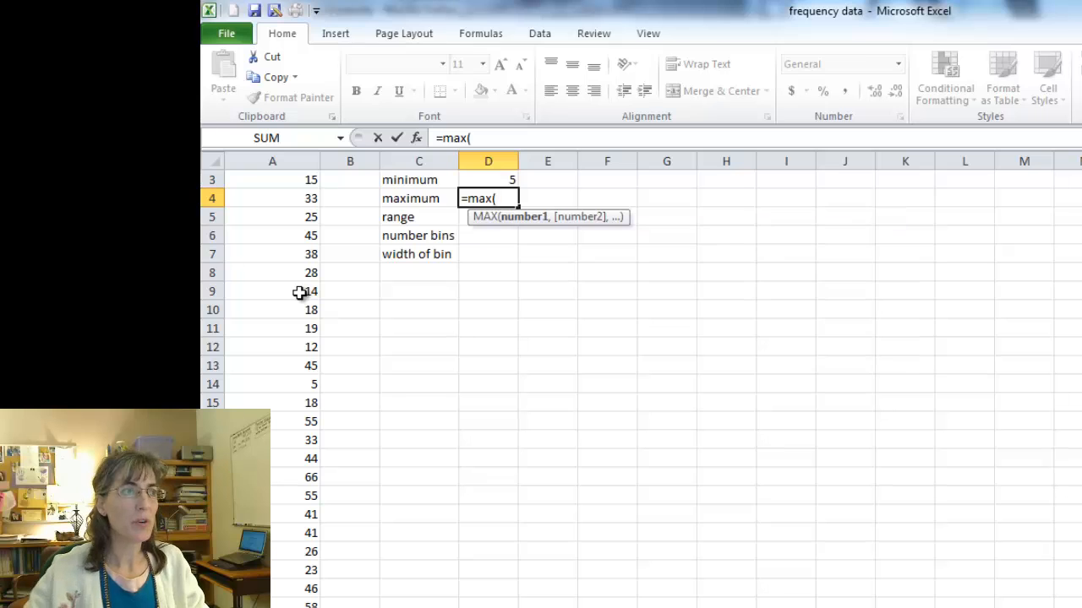
pyautogui.scroll(1, 348, 280)
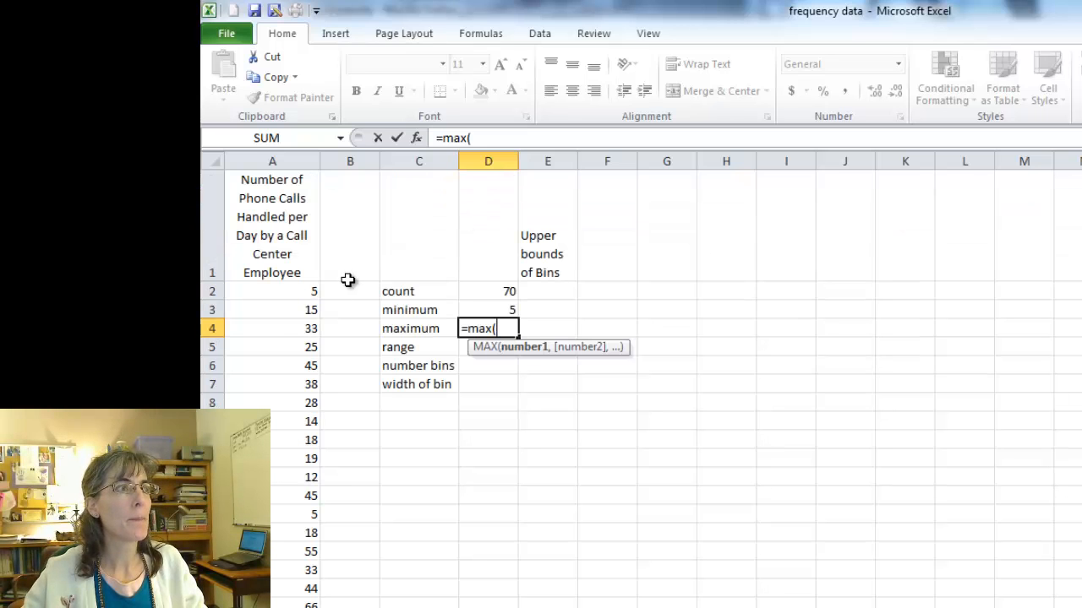
pyautogui.click(292, 291)
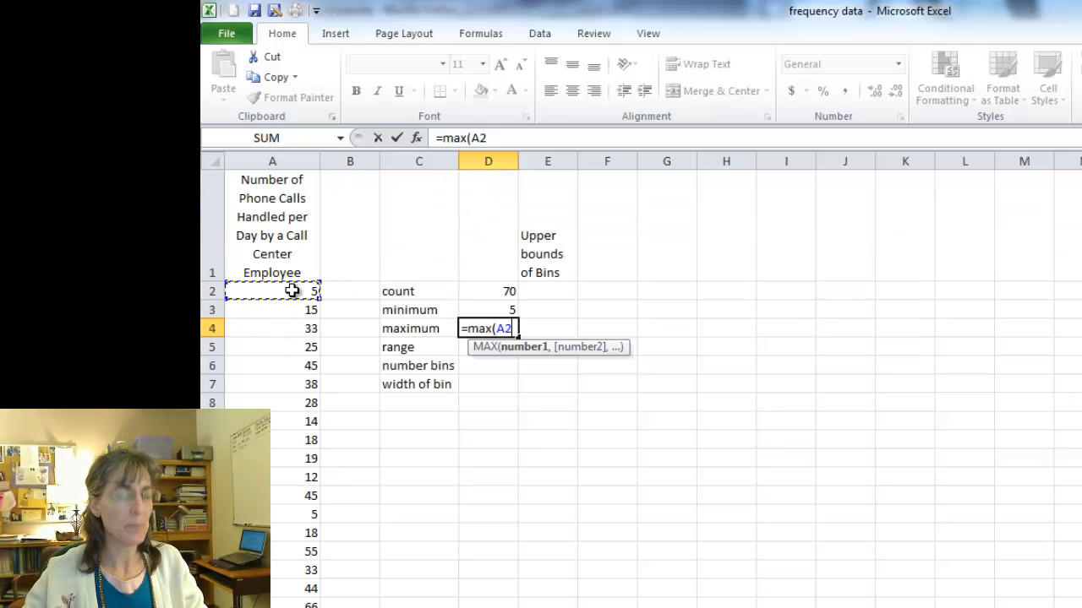
pyautogui.hotkey('ctrl', 'shift', 'Down')
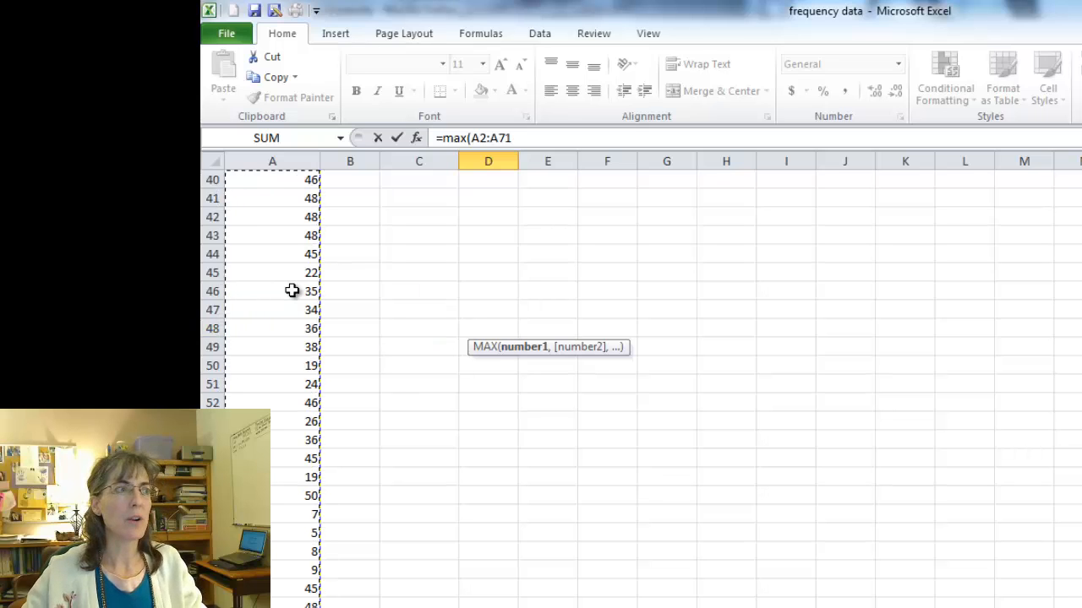
pyautogui.press('Return')
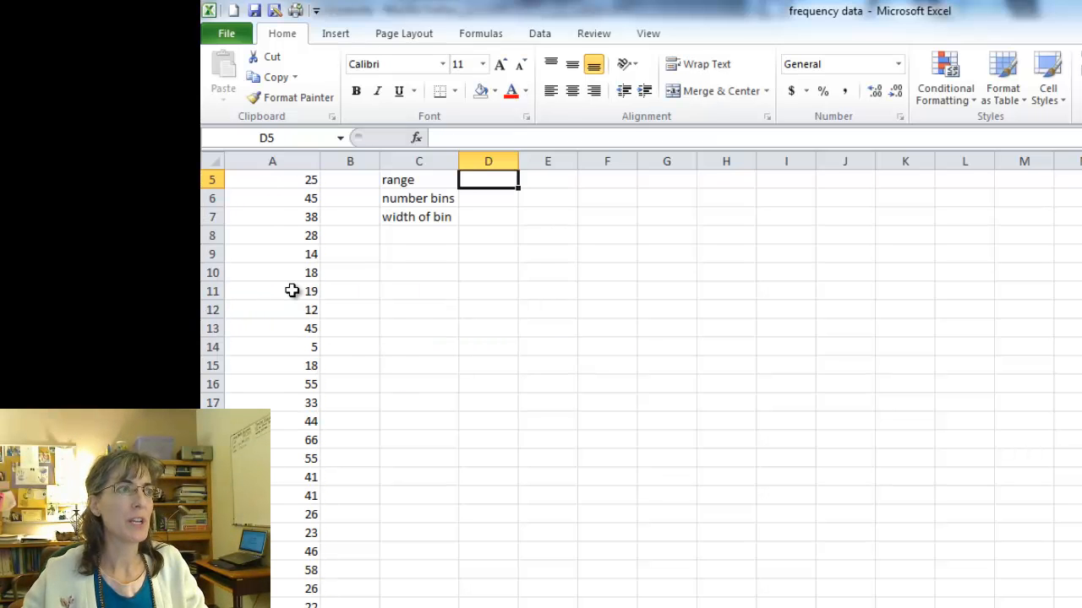
pyautogui.scroll(2, 377, 296)
pyautogui.click(476, 327)
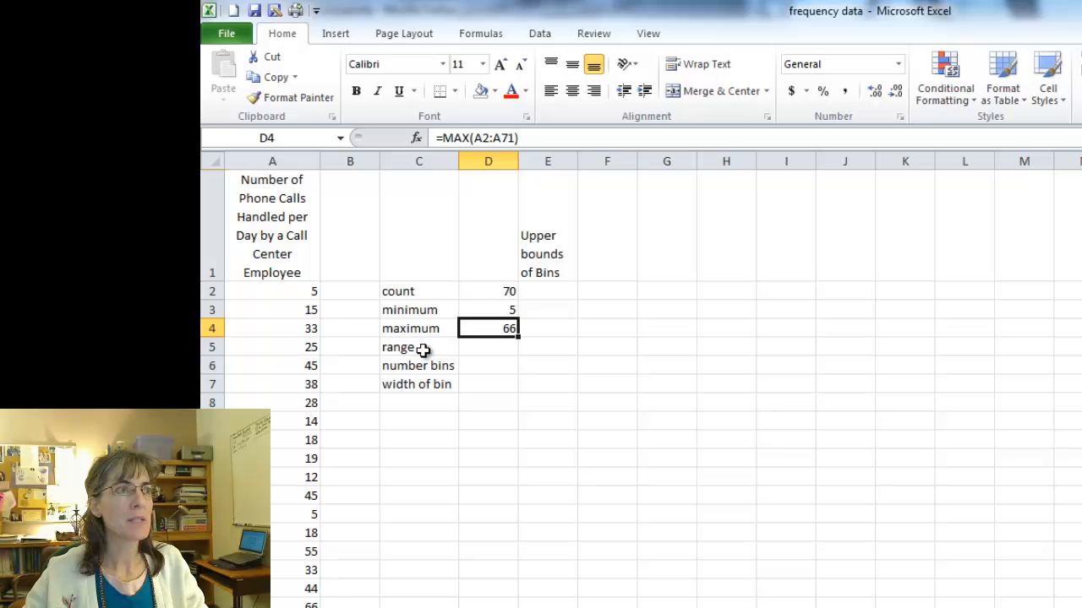
# Calculate the range in D5 by subtracting the minimum from the maximum with =D4-D3.
pyautogui.click(480, 352)
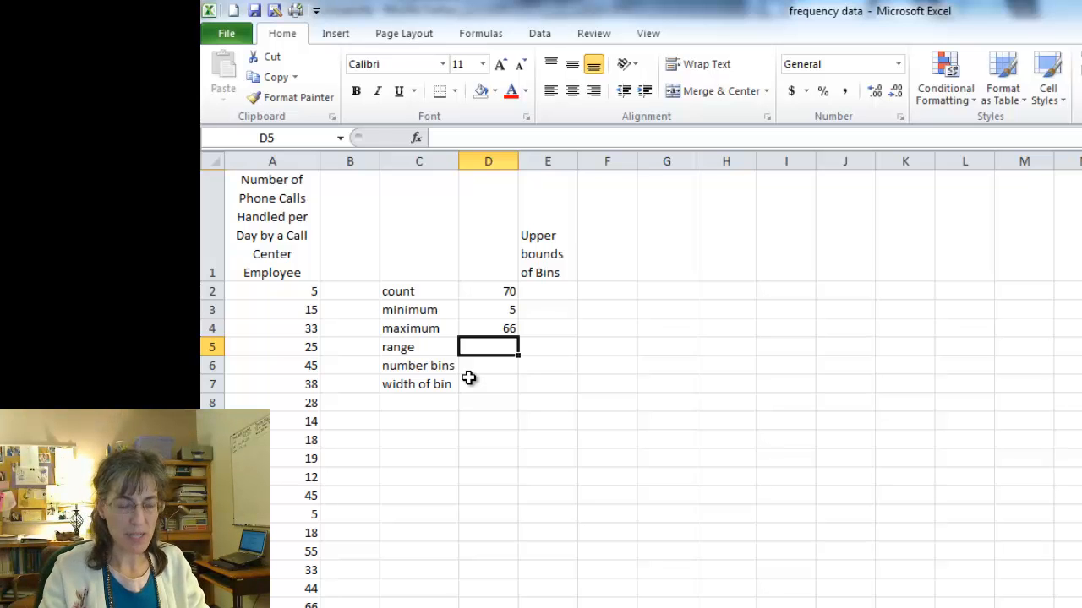
pyautogui.write('=')
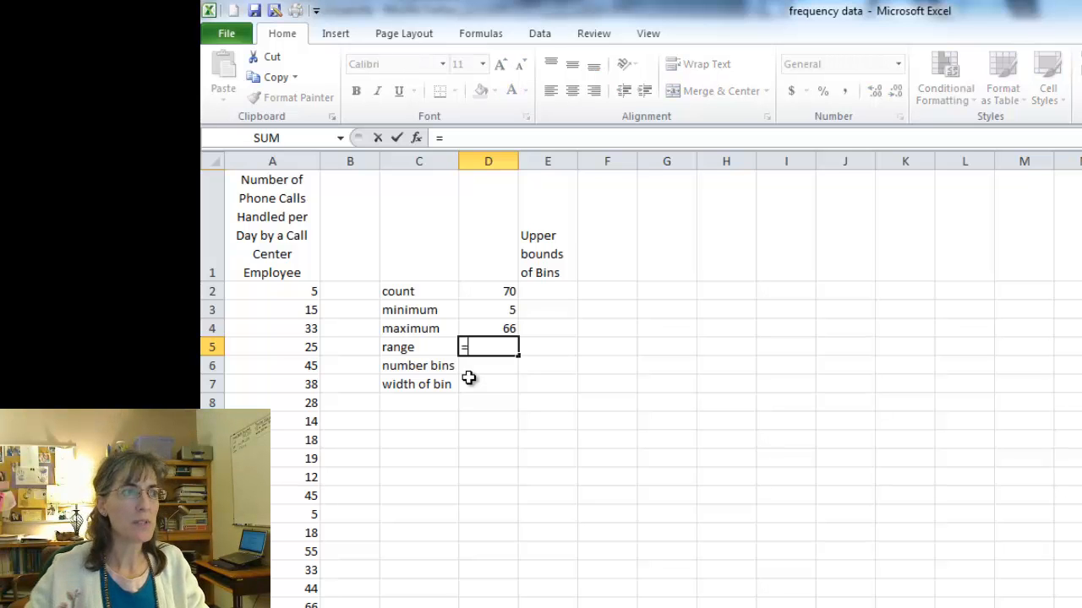
pyautogui.click(491, 329)
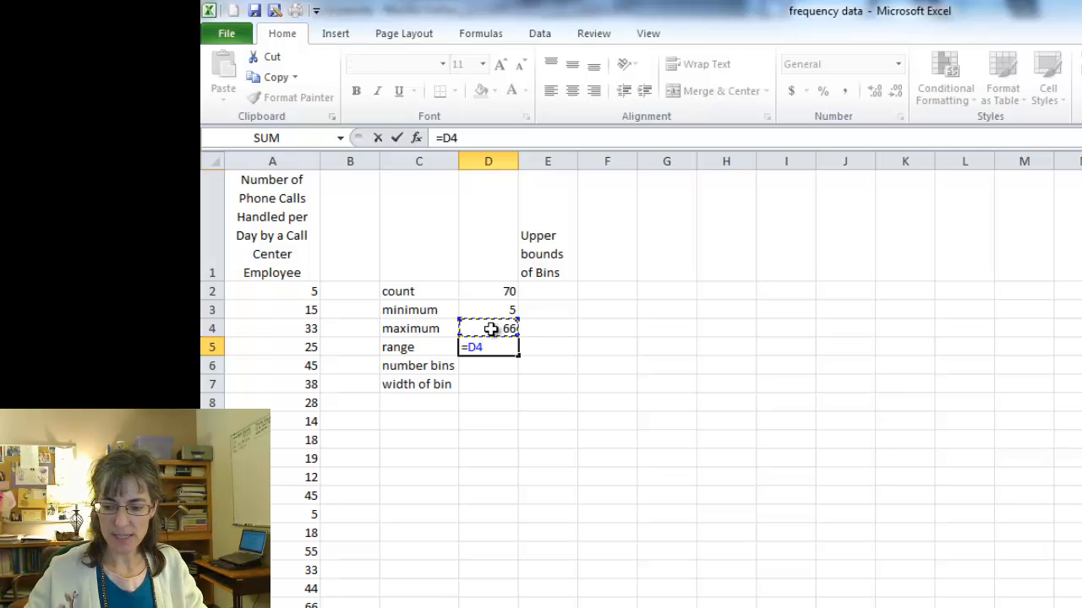
pyautogui.write('-')
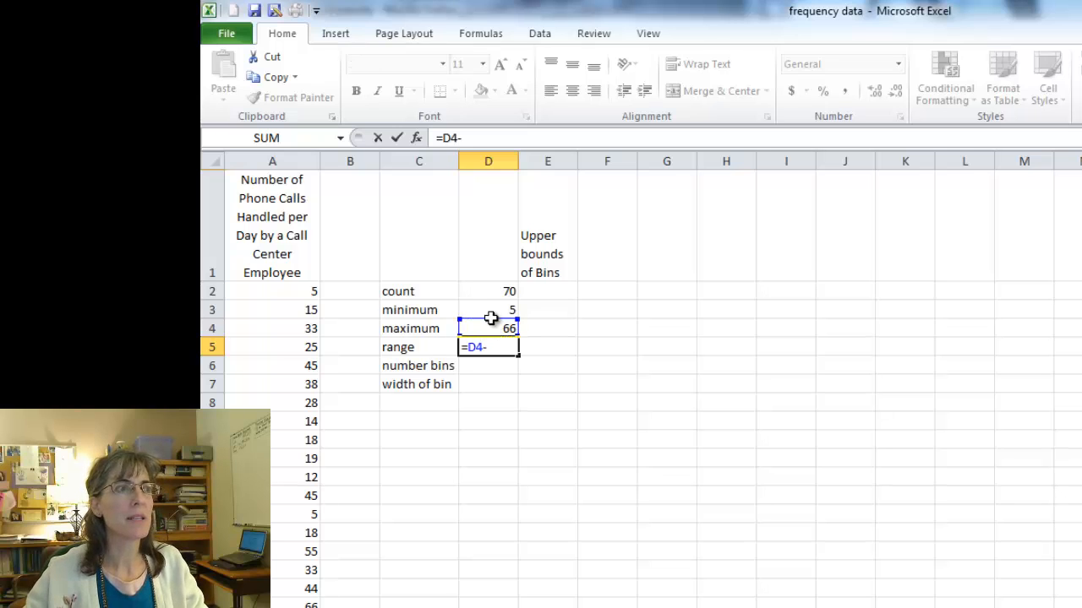
pyautogui.click(491, 310)
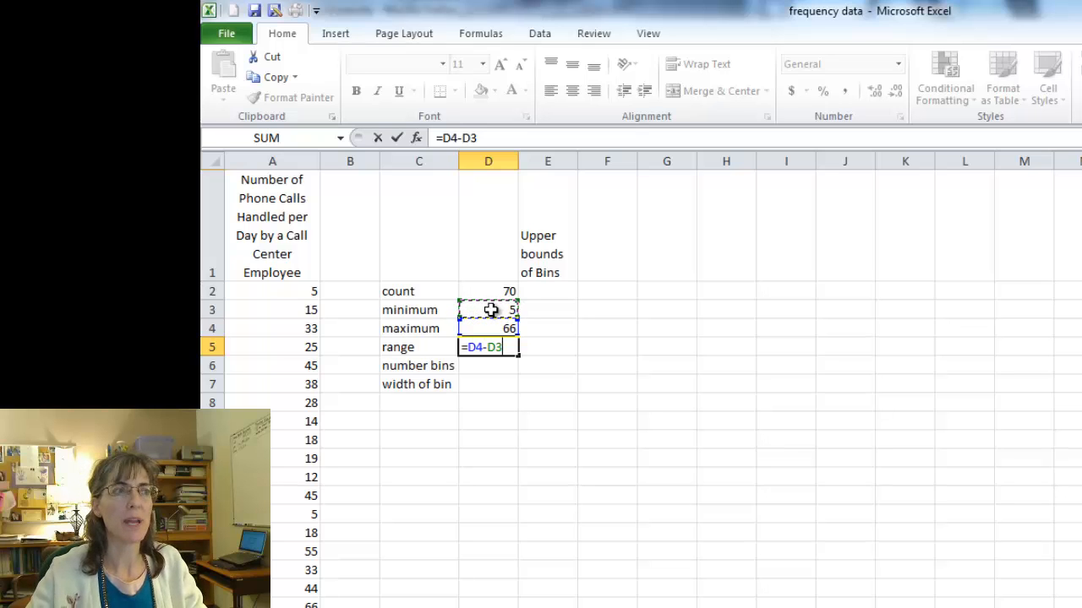
pyautogui.press('Return')
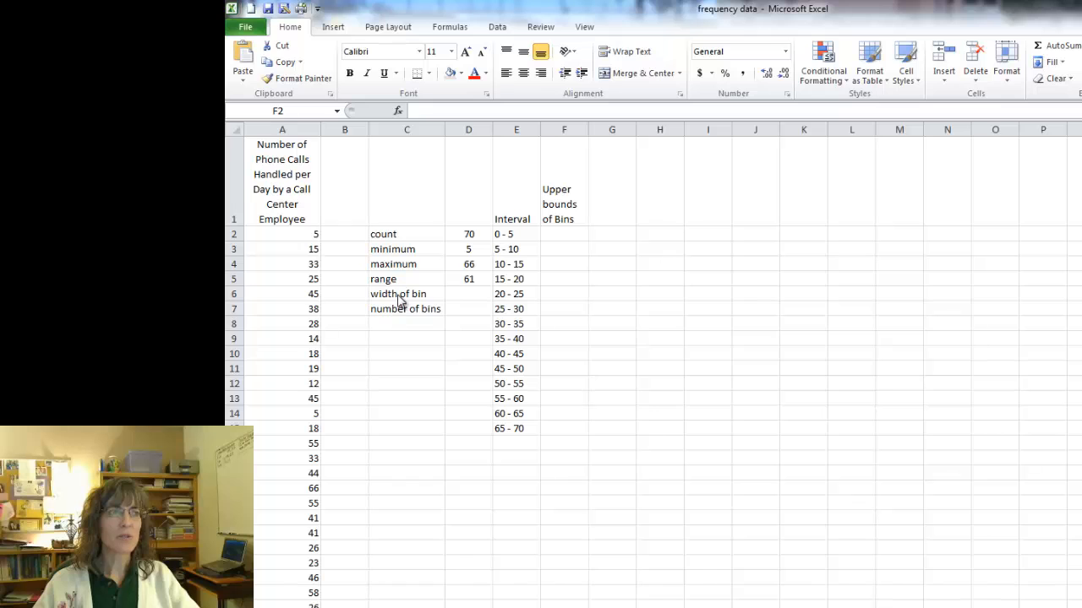
# Enter 5 as the width of bin in D6.
pyautogui.click(462, 297)
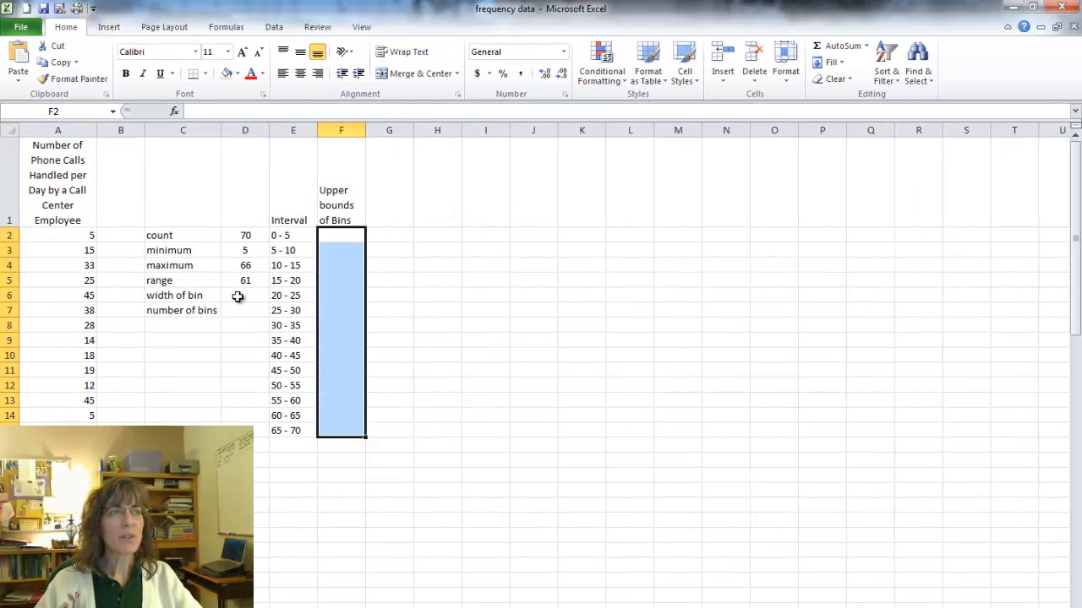
pyautogui.click(237, 297)
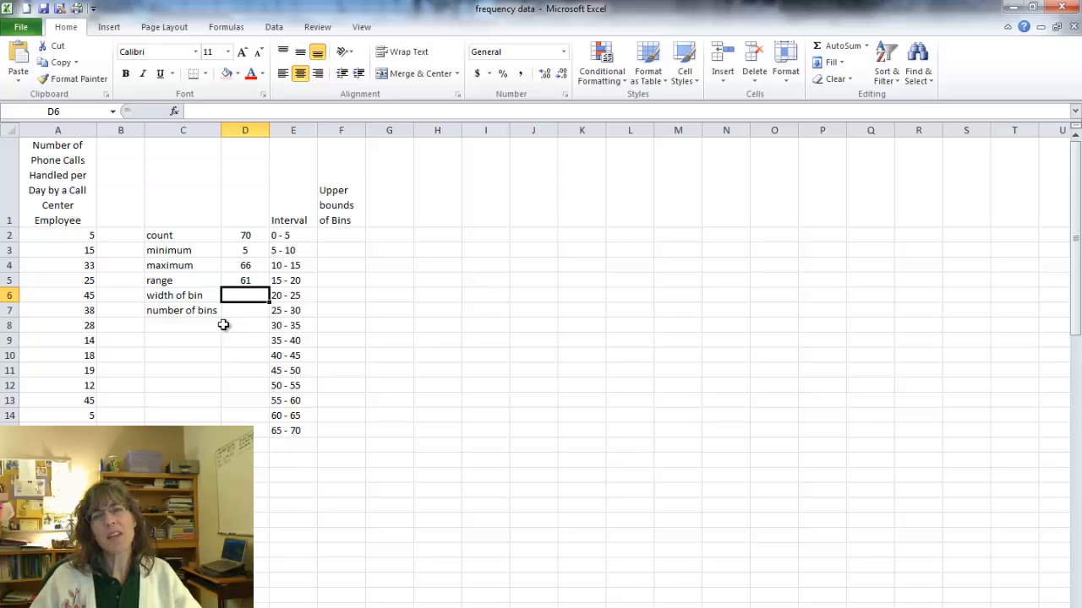
pyautogui.write('5')
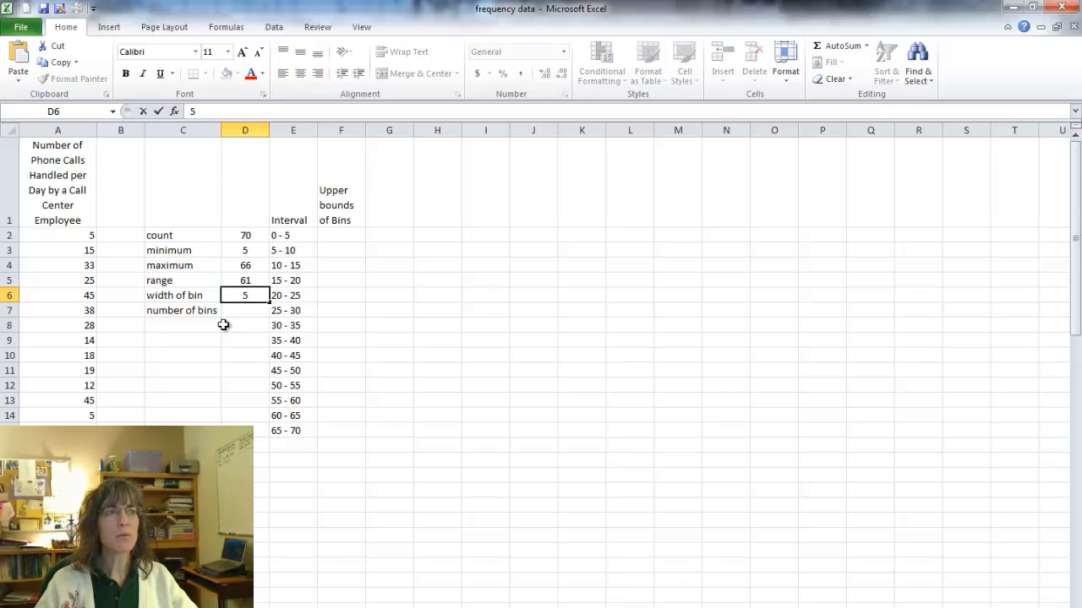
pyautogui.press('Return')
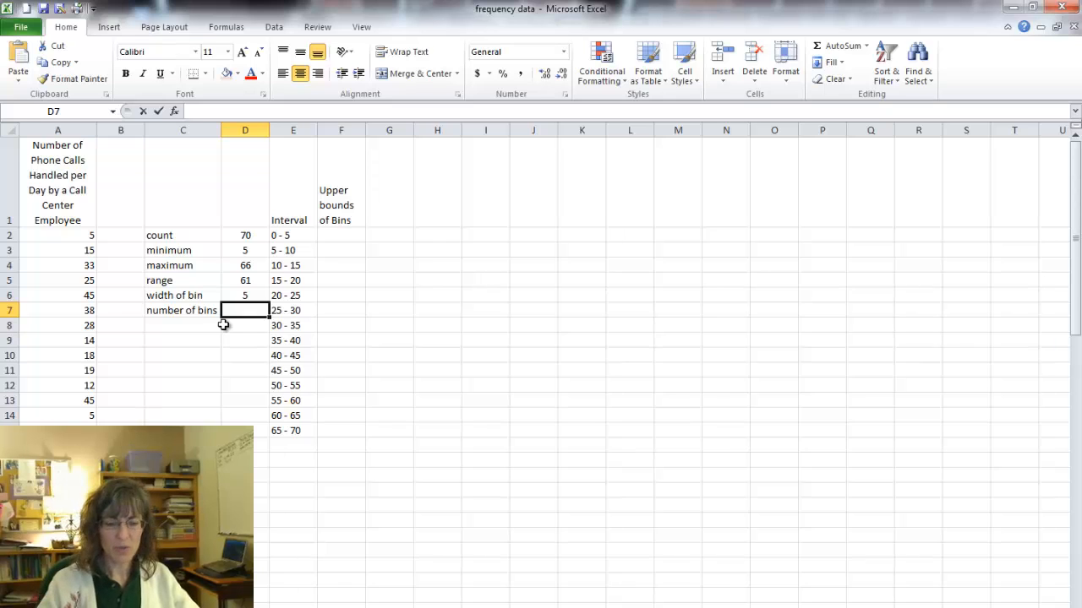
# Calculate the number of bins in D7 by dividing the range by the bin width with =D5/D6.
pyautogui.write('=')
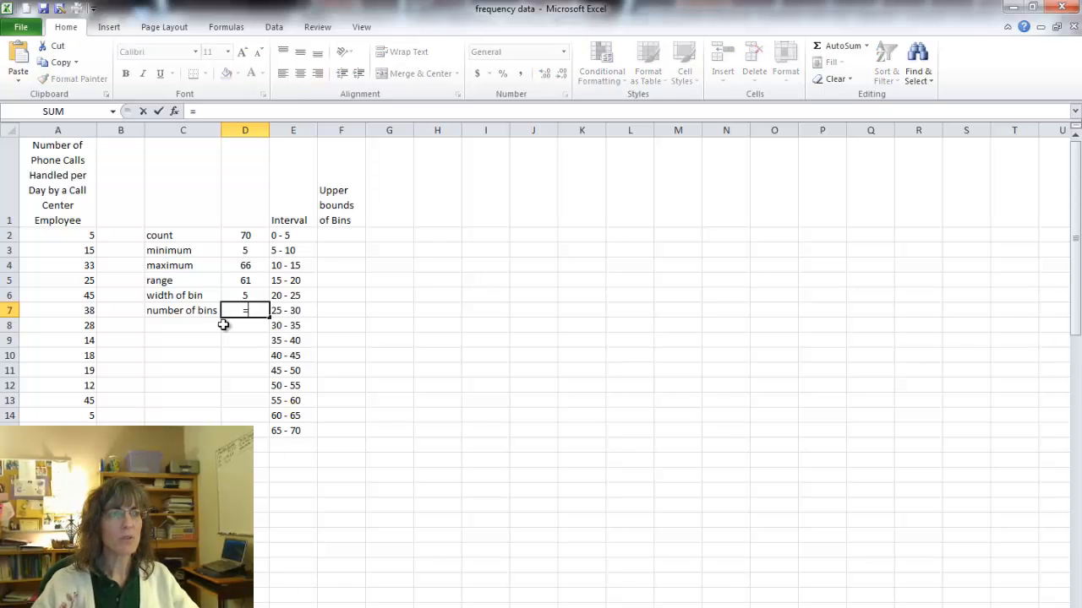
pyautogui.click(235, 281)
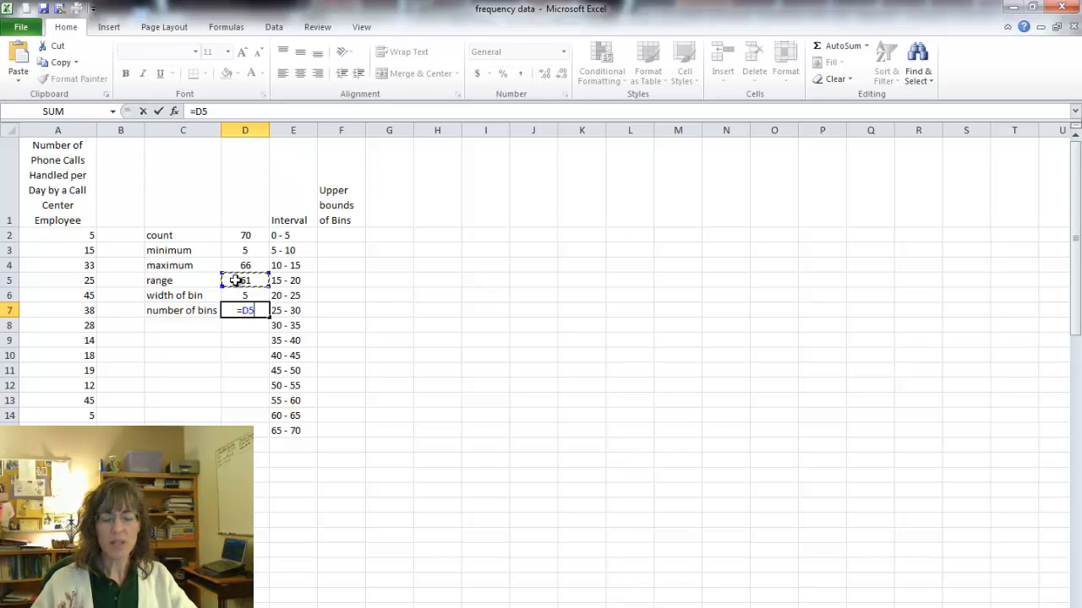
pyautogui.write('/')
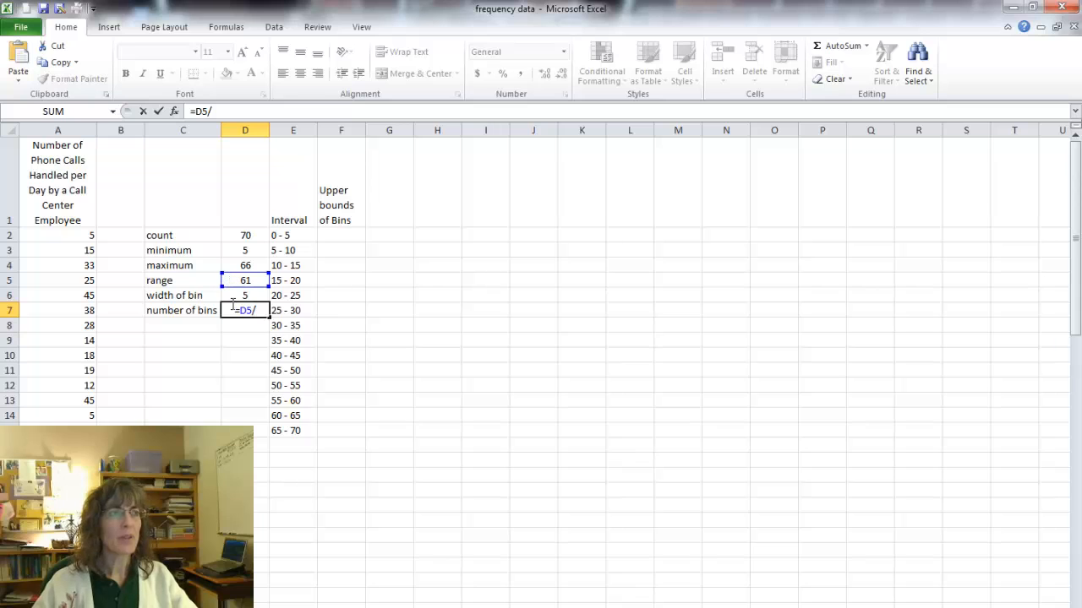
pyautogui.click(236, 295)
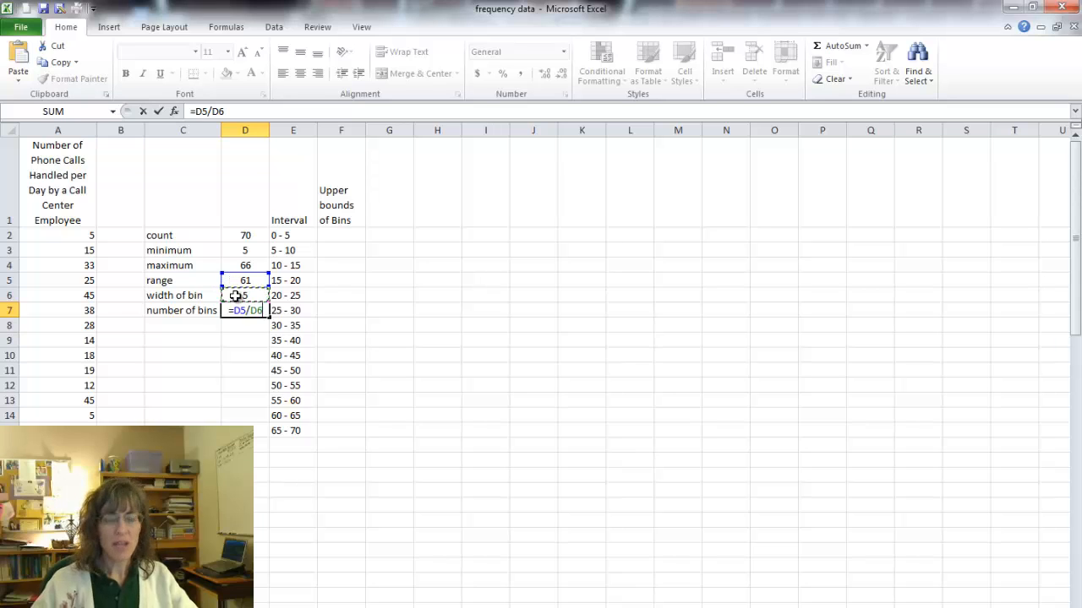
pyautogui.press('Return')
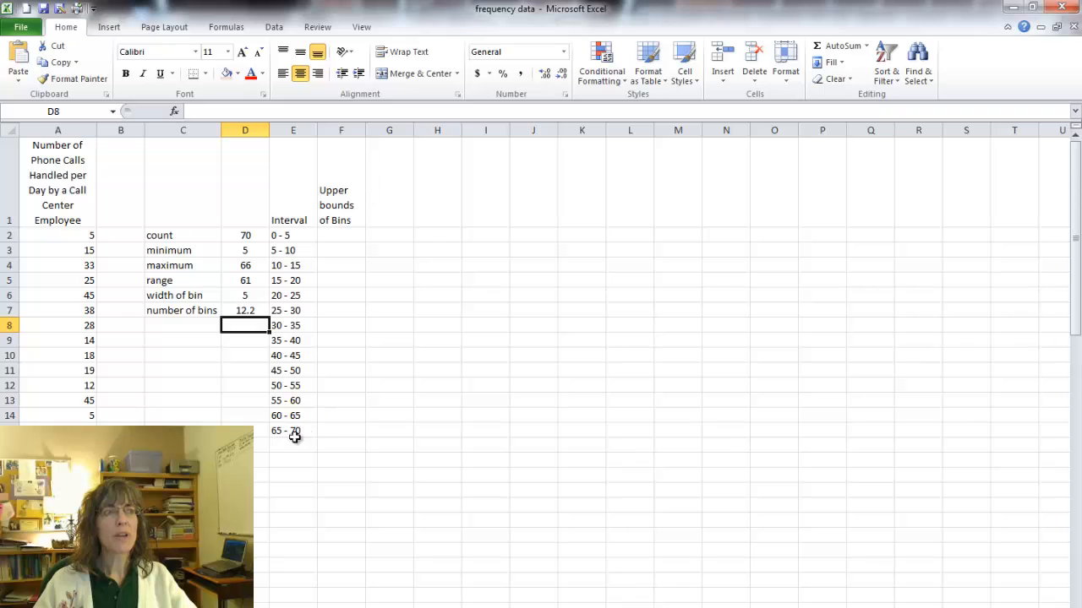
pyautogui.click(231, 267)
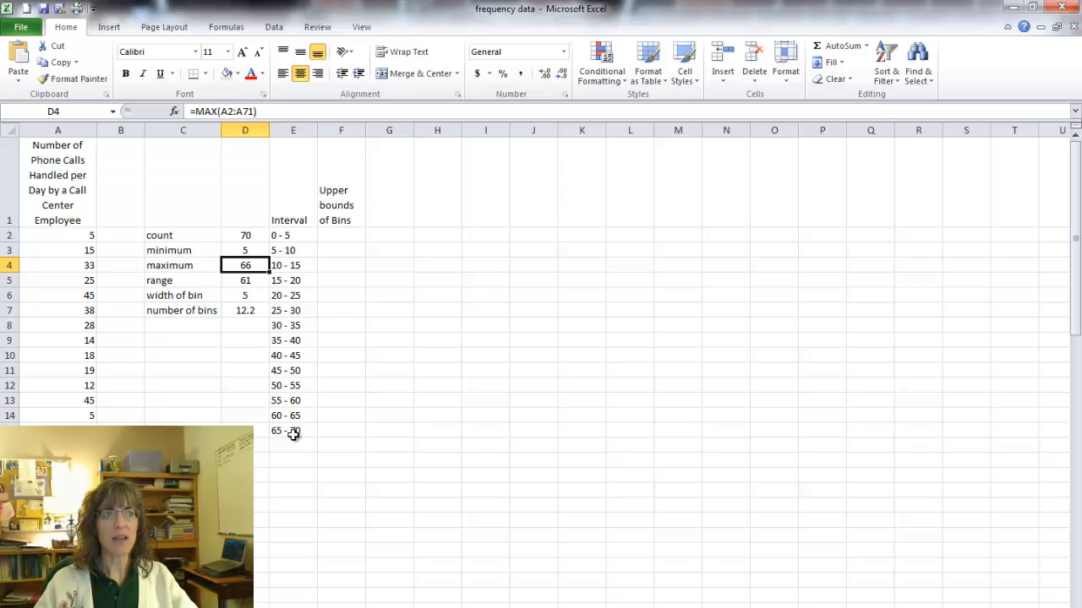
pyautogui.click(332, 234)
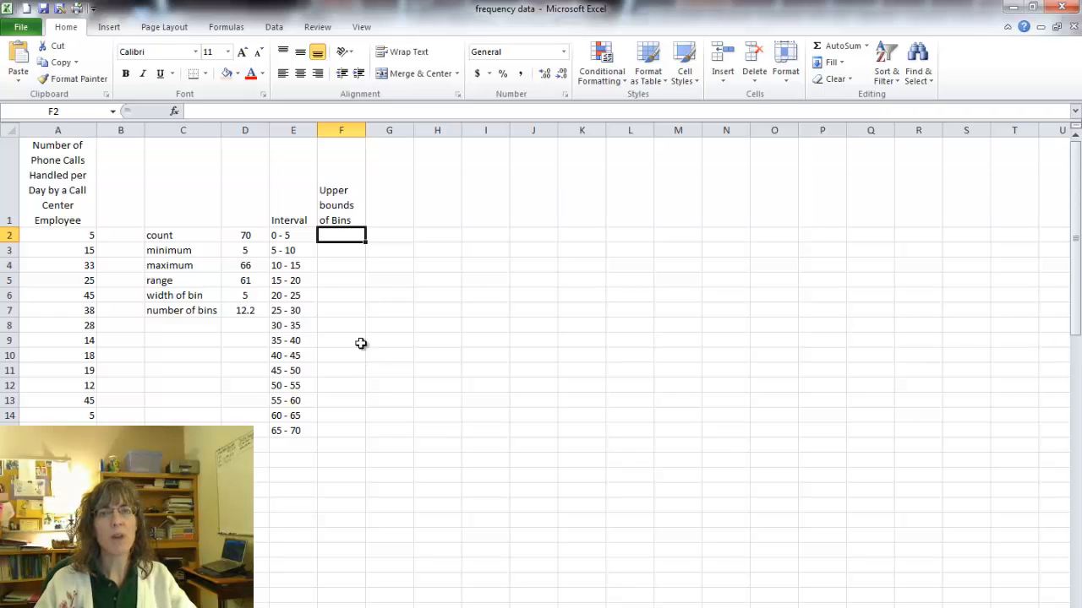
pyautogui.click(289, 236)
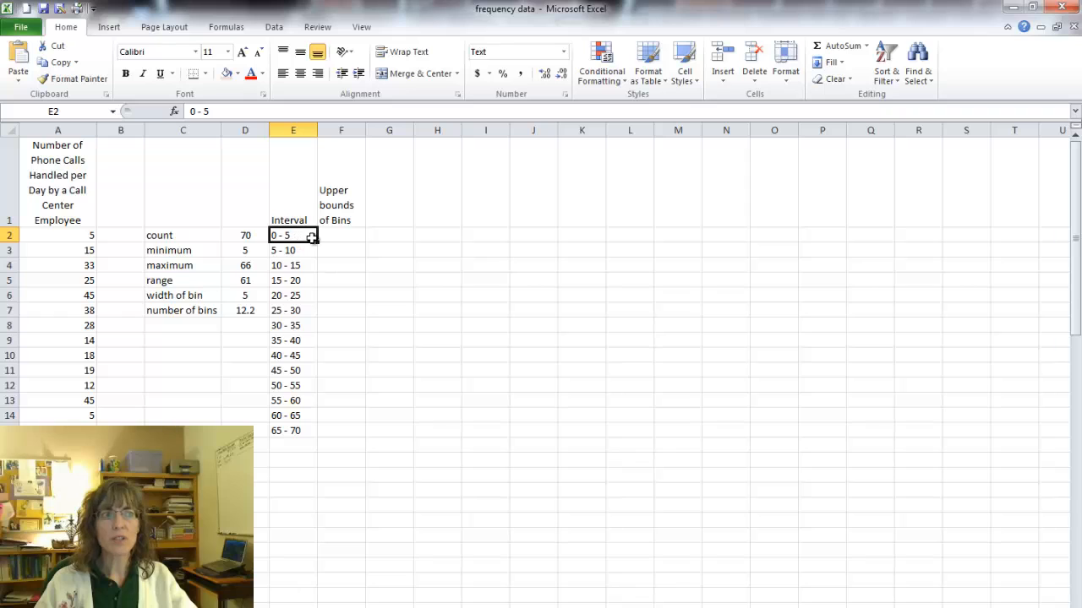
pyautogui.click(306, 251)
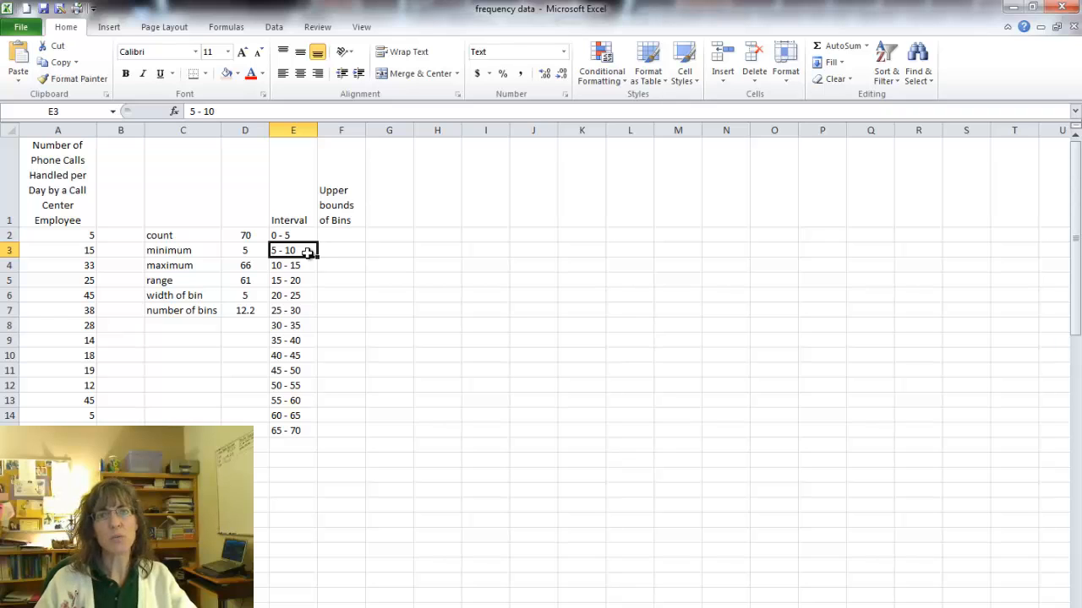
# Enter the upper bounds 4 in F2 and 9 in F3, and extend the series down to 69 in F15.
pyautogui.click(351, 236)
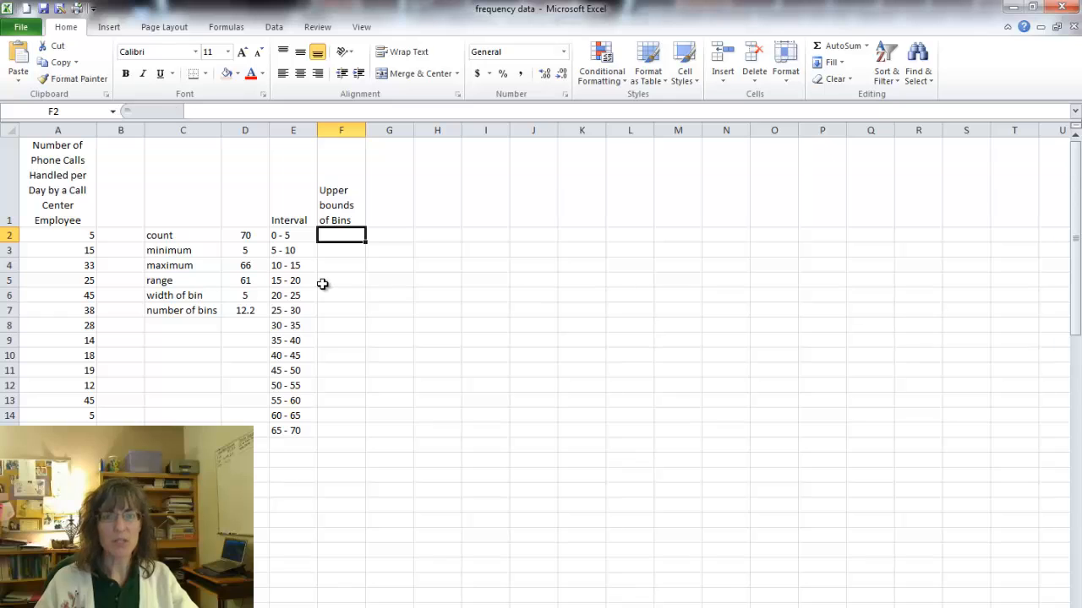
pyautogui.write('4')
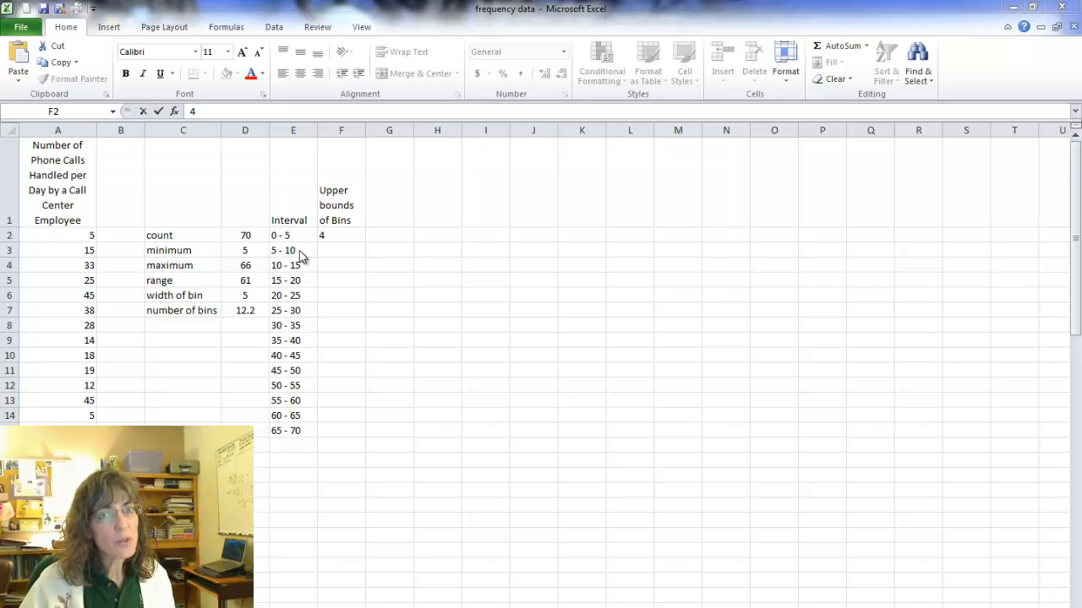
pyautogui.click(334, 251)
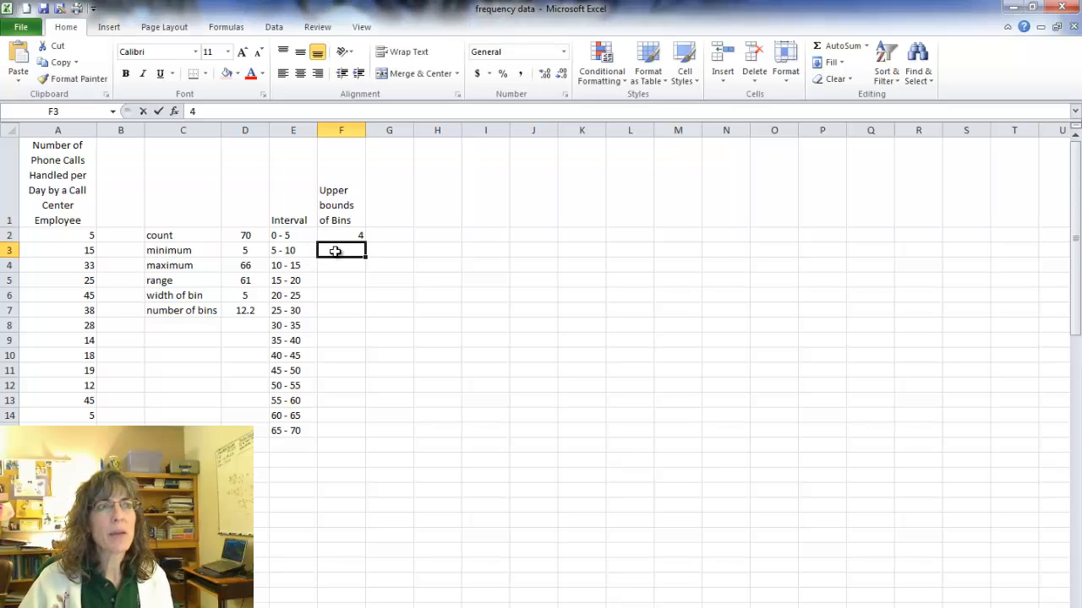
pyautogui.write('9')
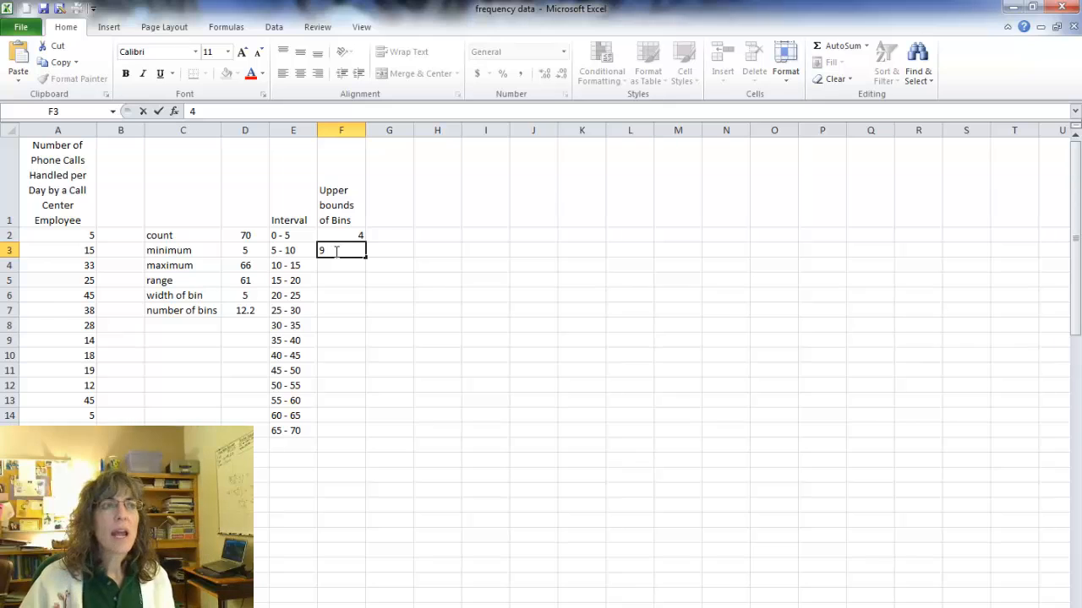
pyautogui.click(340, 265)
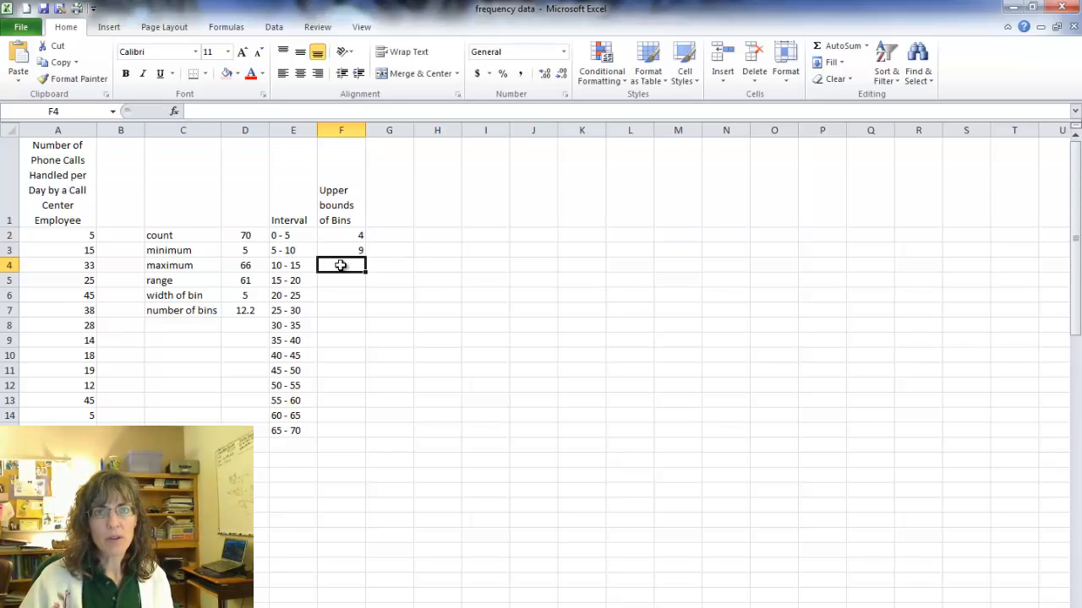
pyautogui.moveTo(343, 237); pyautogui.dragTo(364, 438)
pyautogui.click(420, 428)
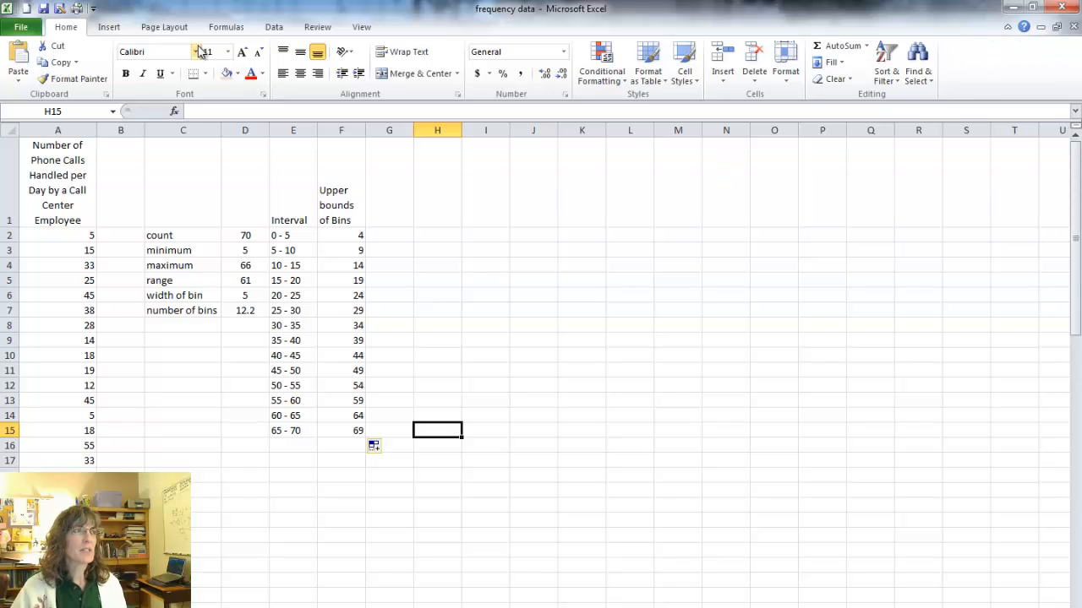
# Make sure the Analysis ToolPak is enabled among the Excel add-ins.
pyautogui.click(20, 26)
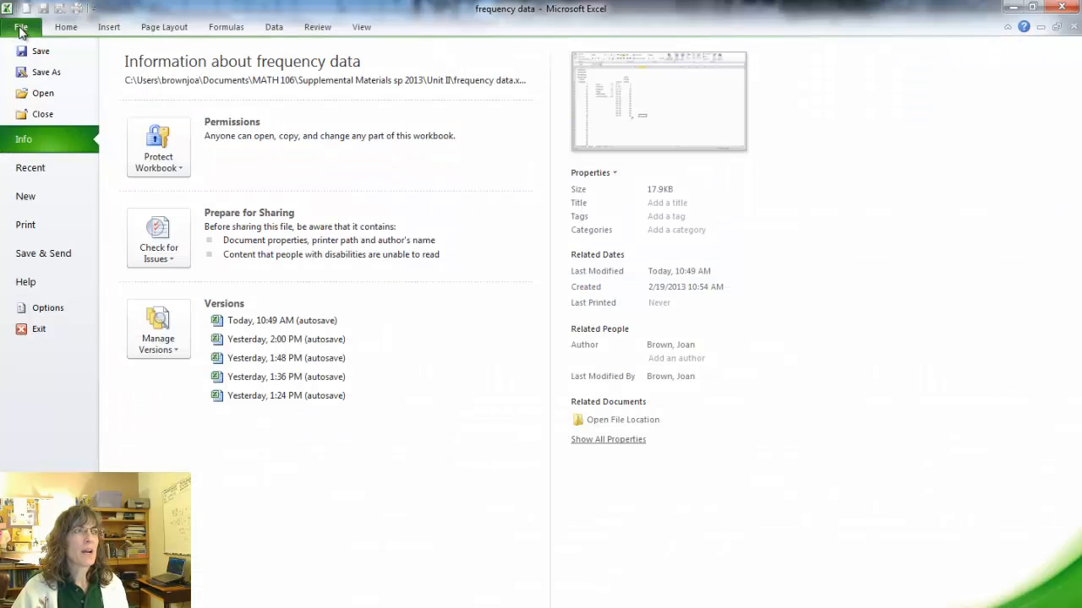
pyautogui.click(54, 308)
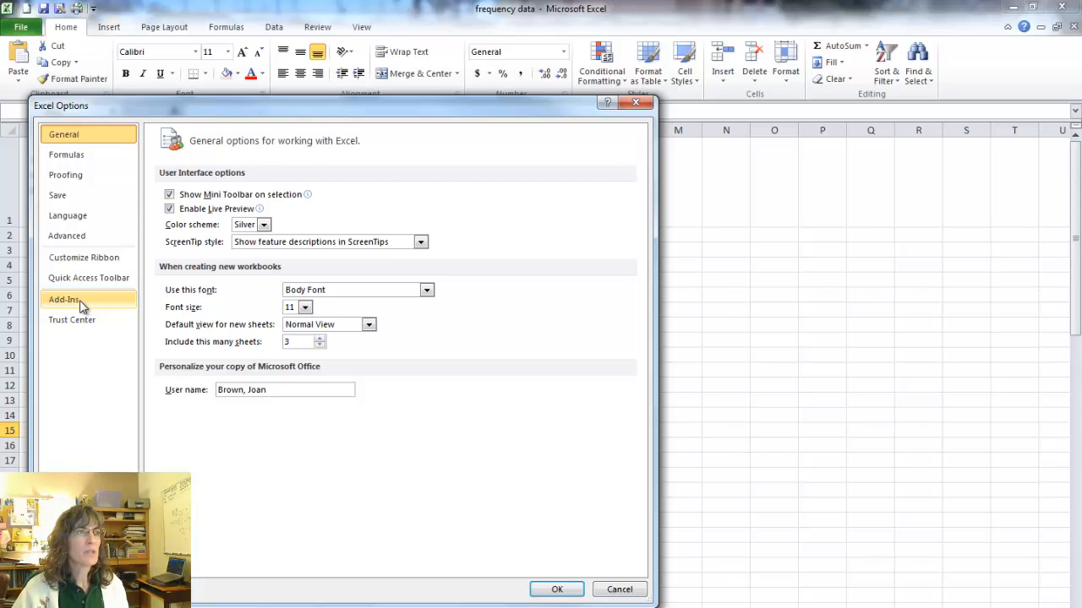
pyautogui.click(82, 306)
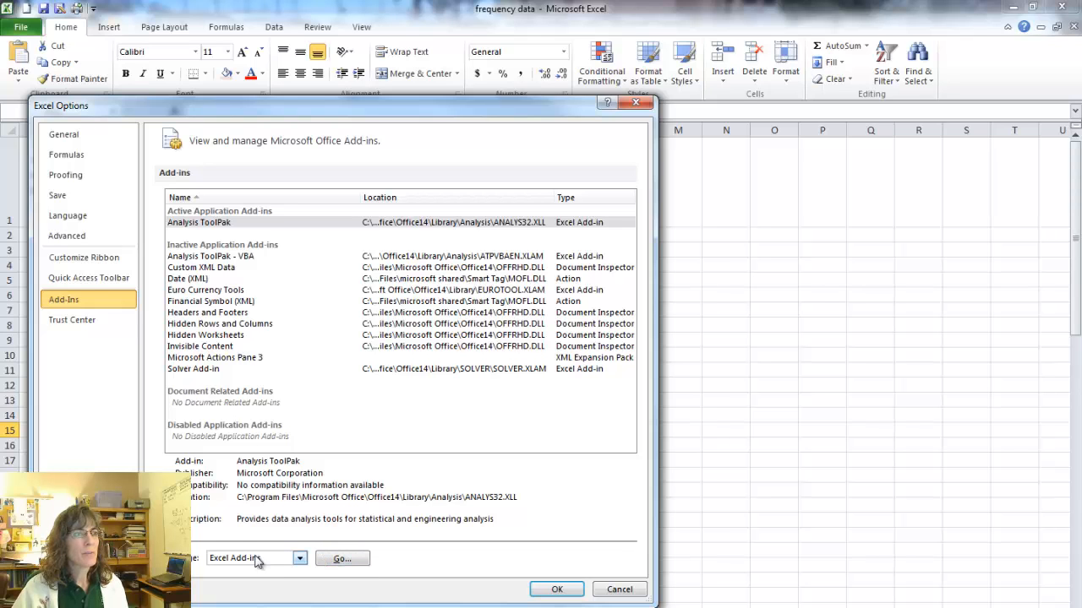
pyautogui.click(338, 561)
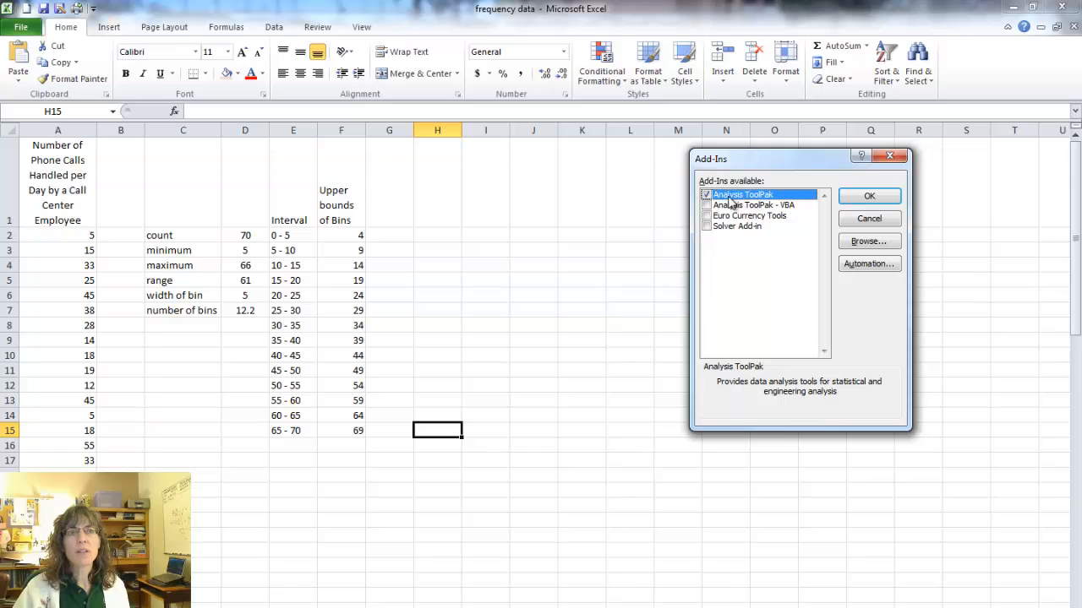
pyautogui.click(870, 197)
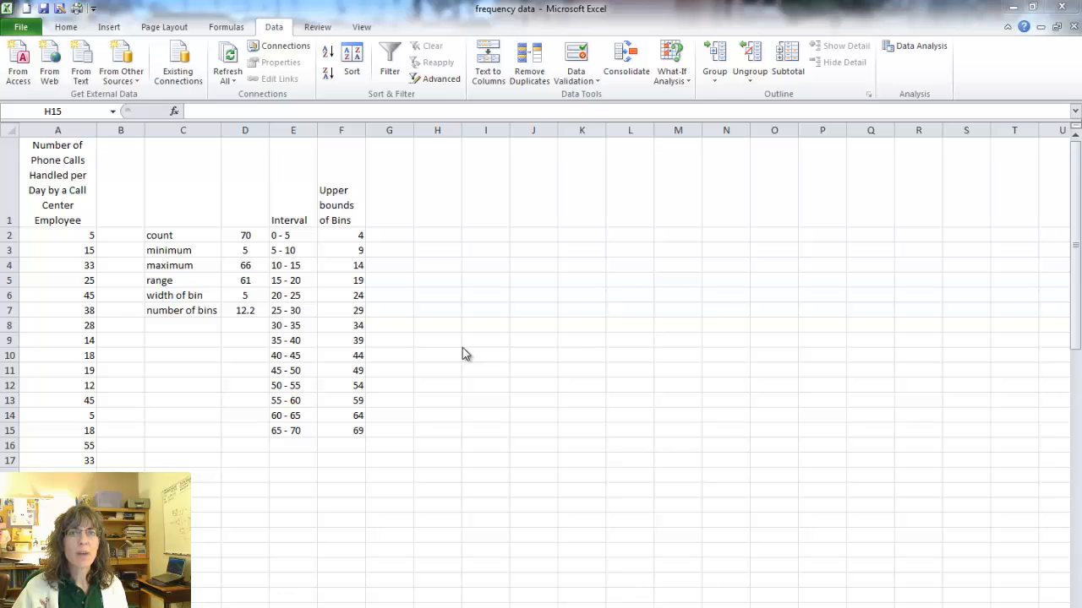
# Start a Histogram data analysis and set its input range to the phone call data in A2:A71.
pyautogui.click(276, 32)
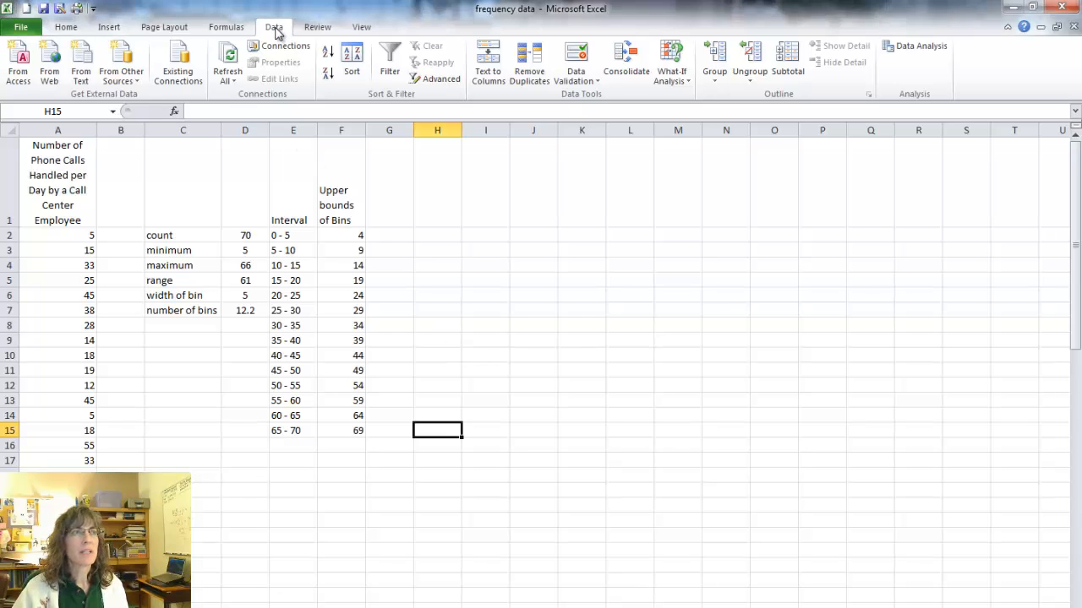
pyautogui.click(919, 47)
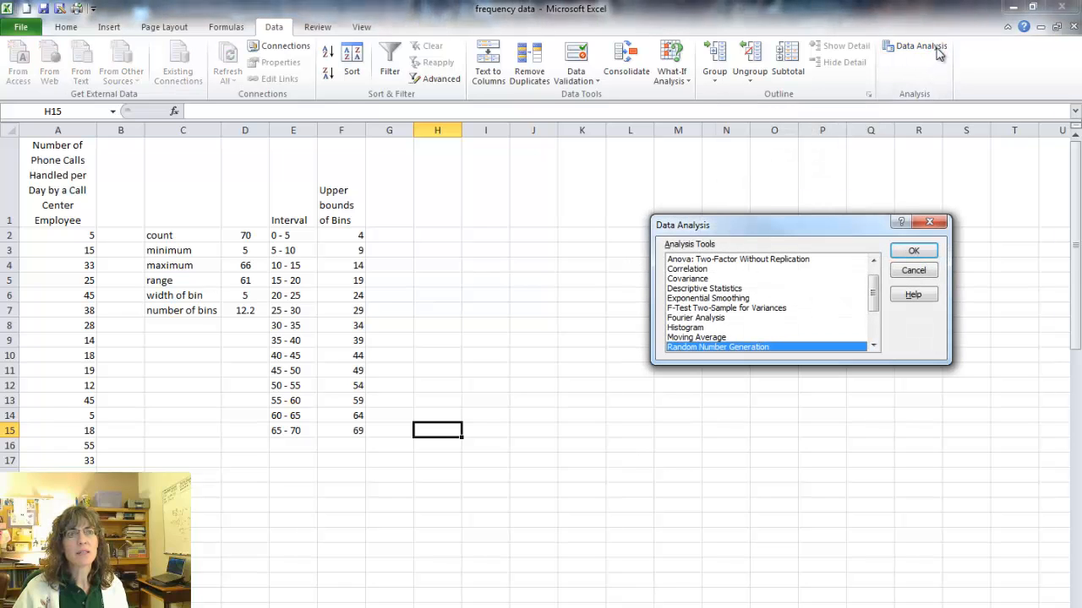
pyautogui.click(689, 328)
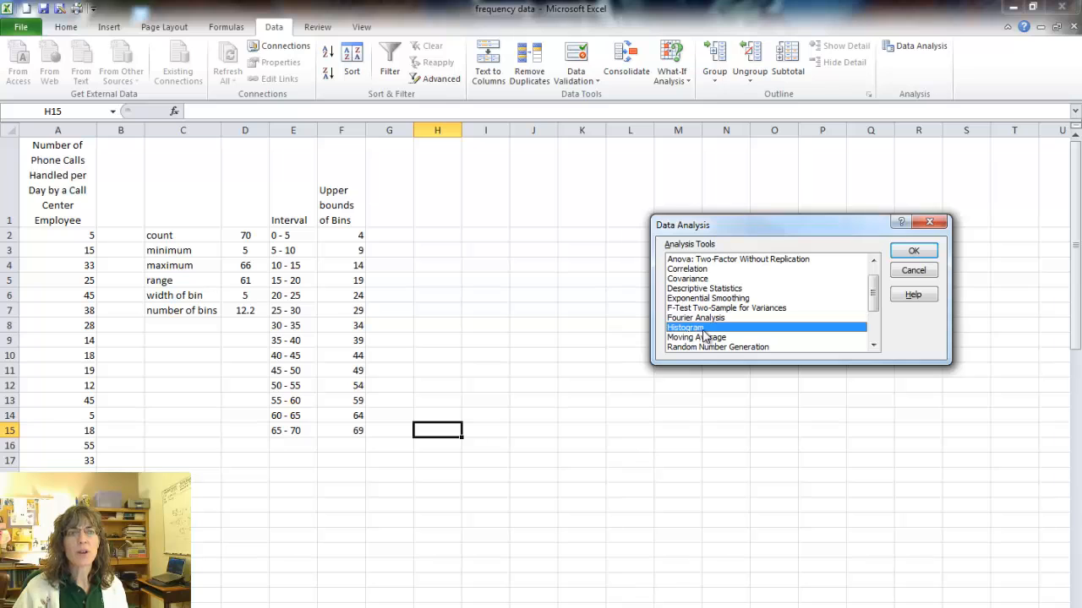
pyautogui.click(917, 252)
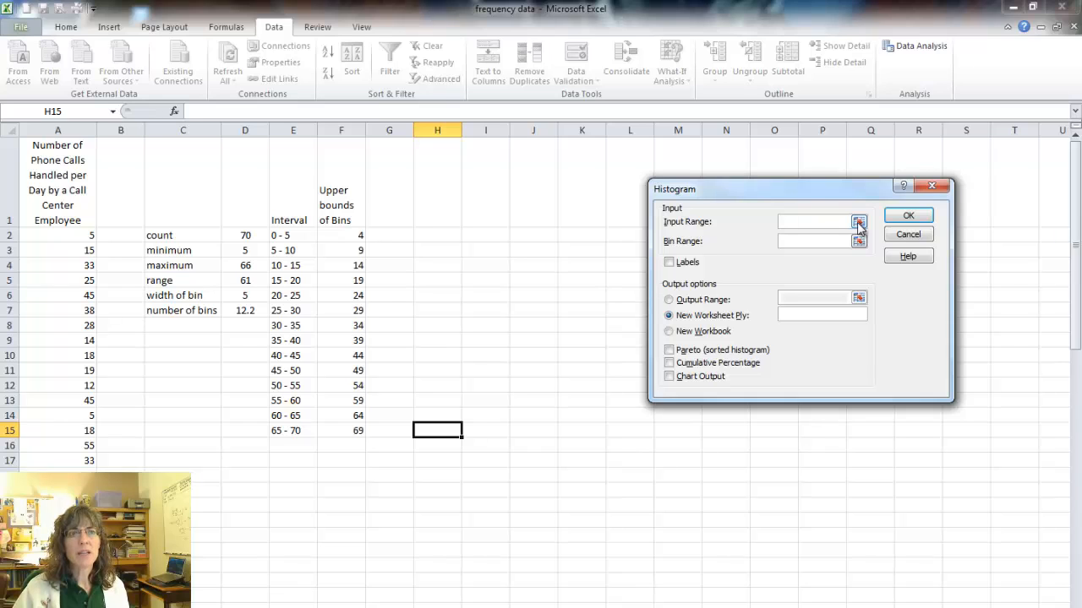
pyautogui.click(858, 221)
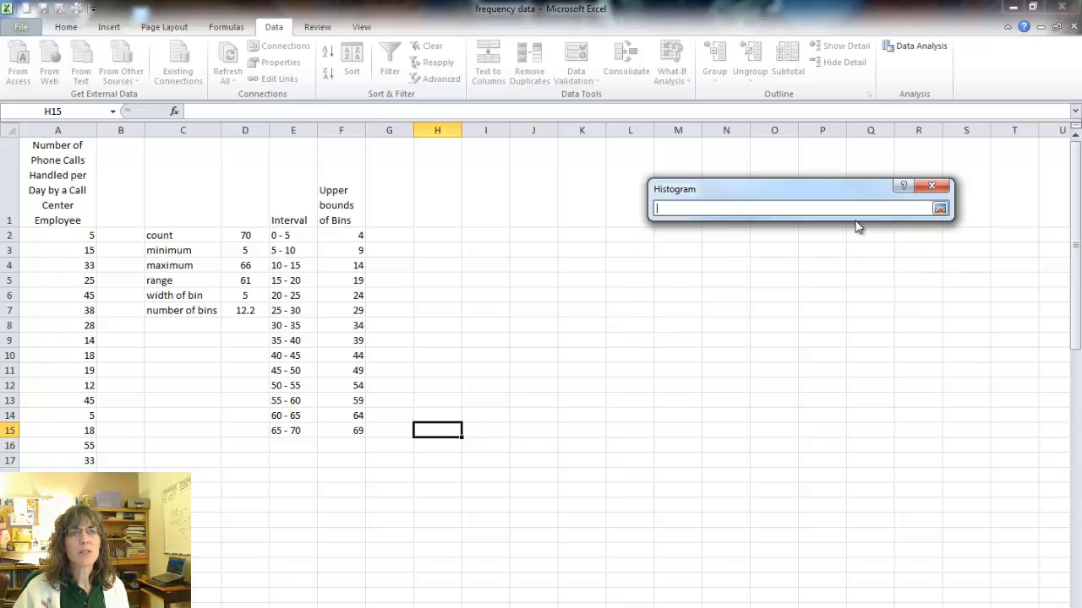
pyautogui.click(77, 236)
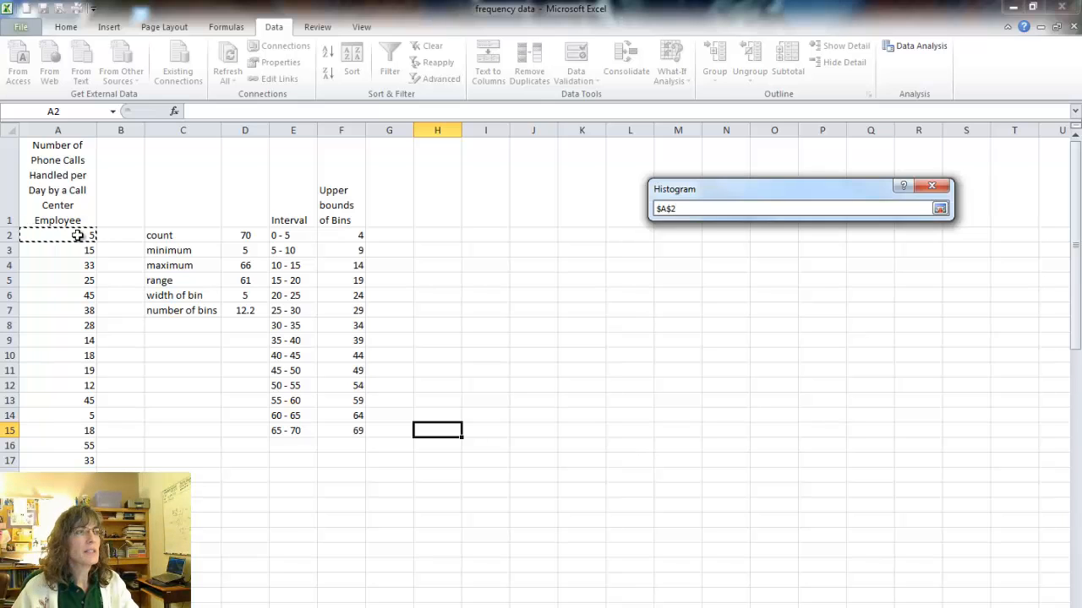
pyautogui.hotkey('ctrl', 'shift', 'Down')
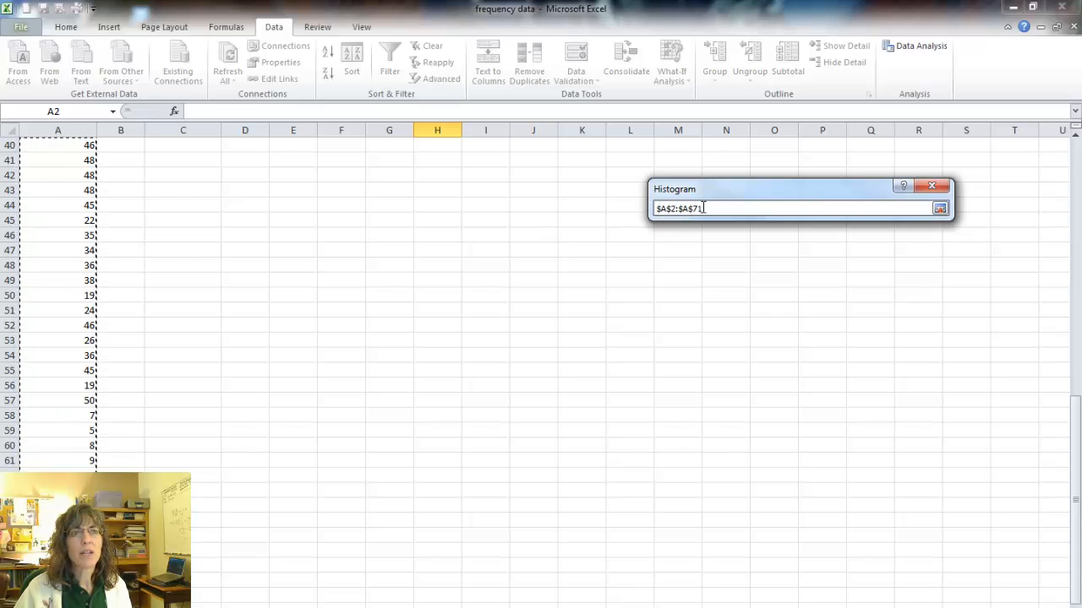
pyautogui.click(940, 207)
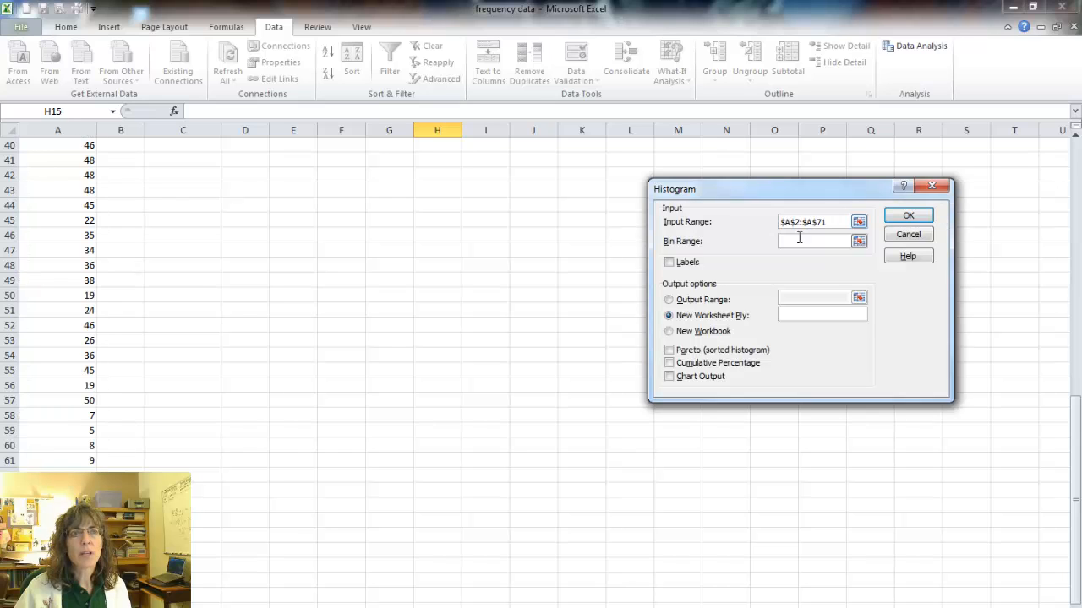
# Set the histogram's bin range to the upper bounds in F2:F15 and generate the output on a new worksheet.
pyautogui.click(858, 243)
pyautogui.scroll(13, 599, 235)
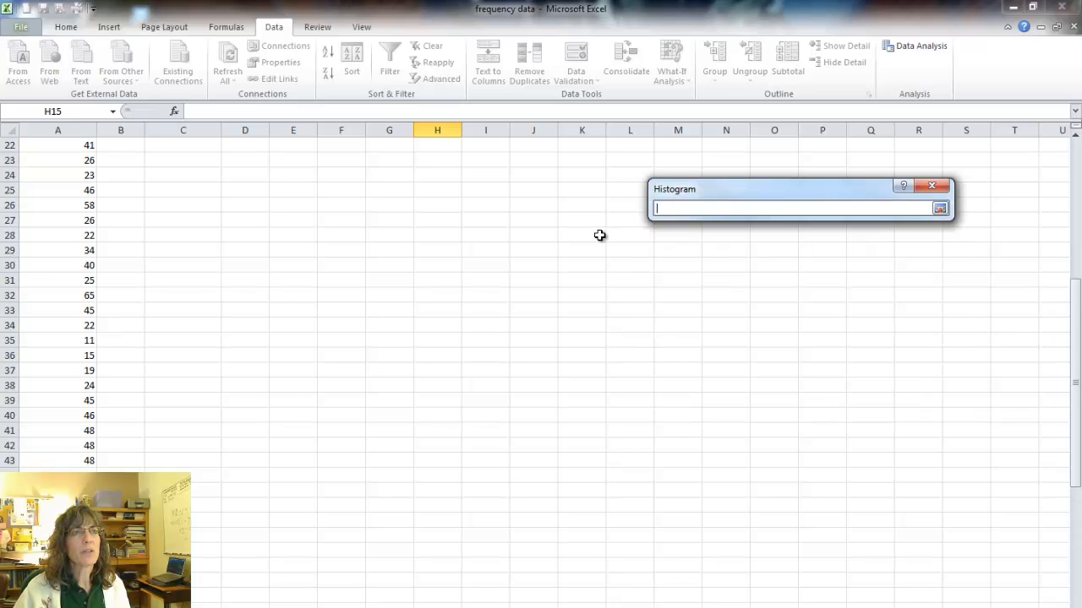
pyautogui.click(339, 236)
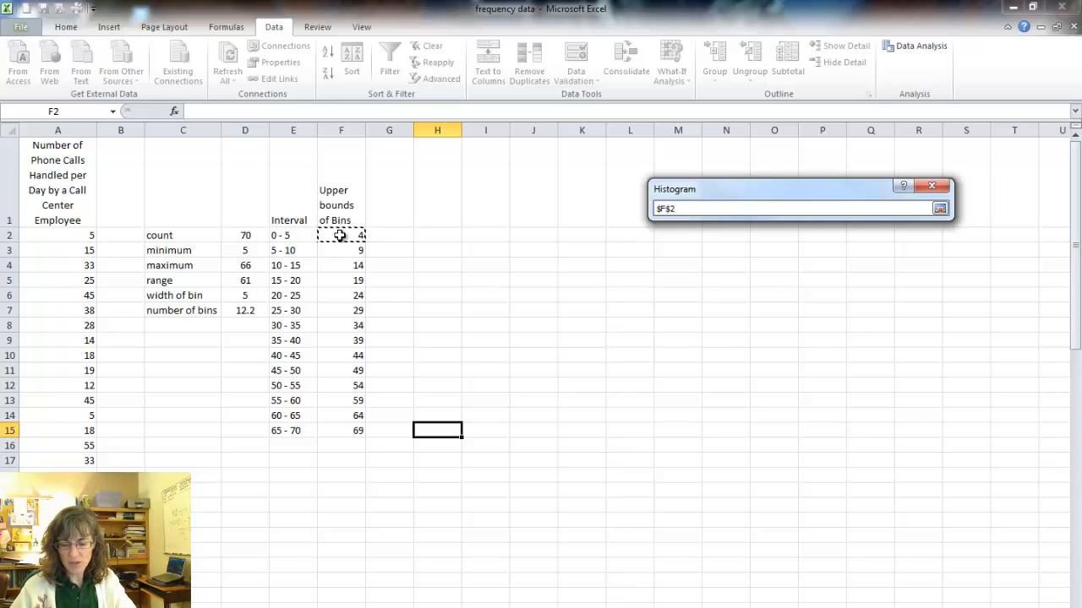
pyautogui.hotkey('ctrl', 'shift', 'Down')
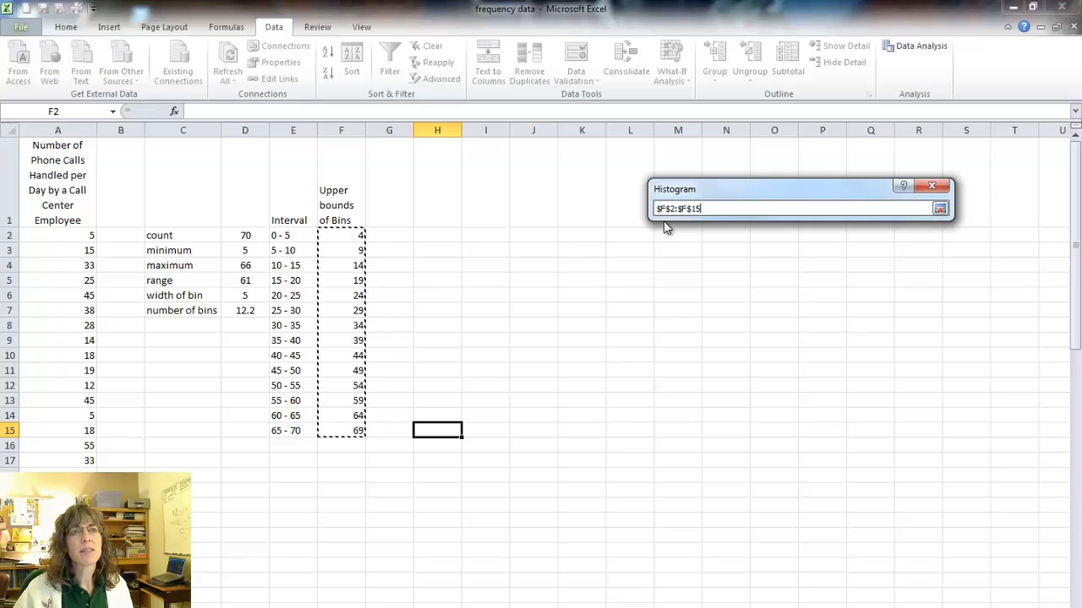
pyautogui.click(940, 208)
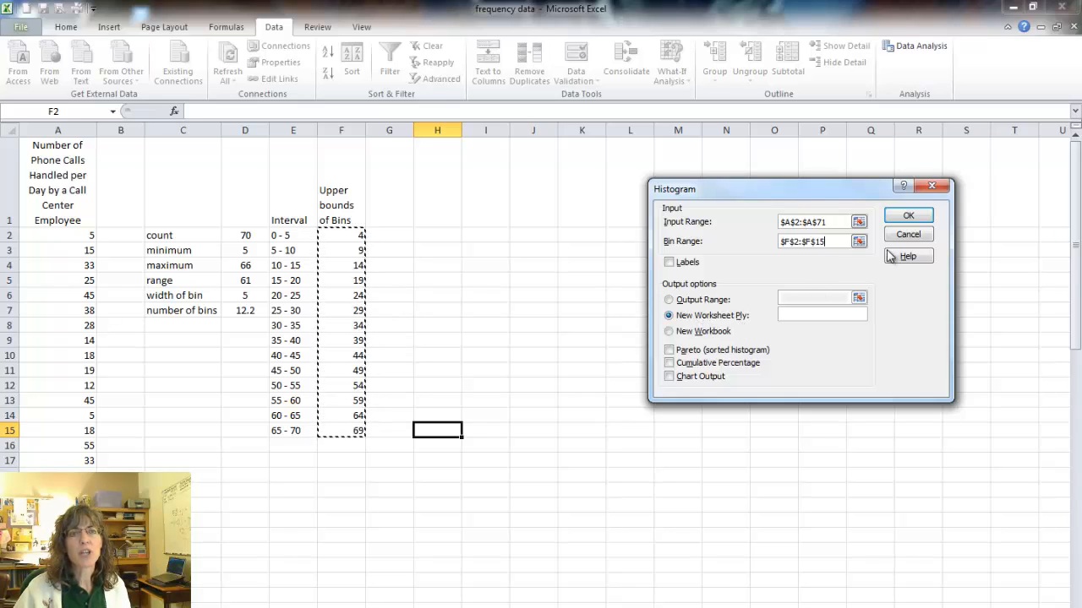
pyautogui.click(907, 216)
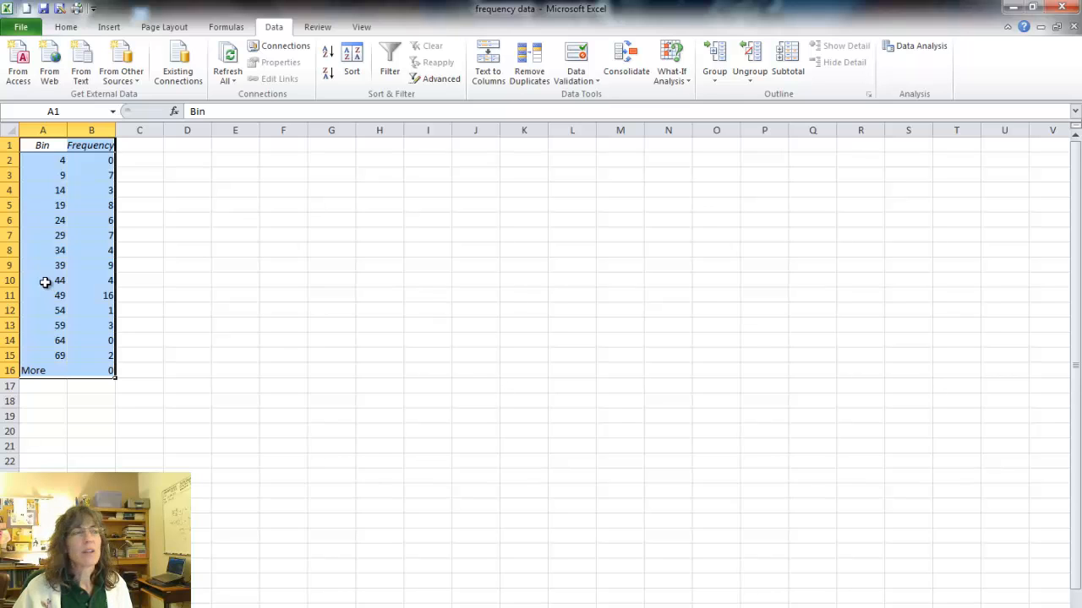
# Insert an empty column before the Bin column on the histogram output sheet.
pyautogui.click(46, 127)
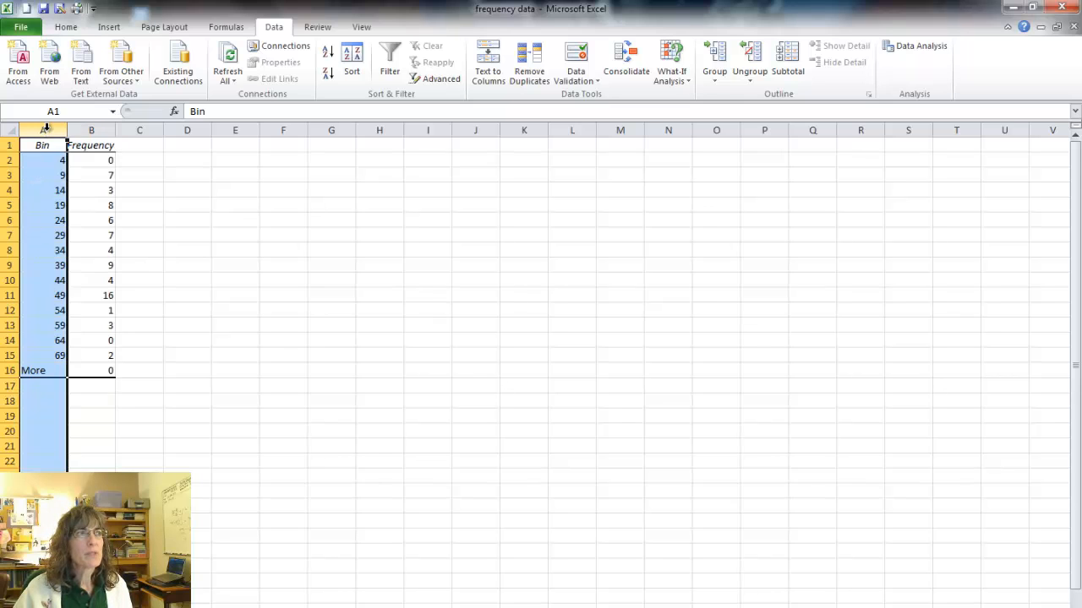
pyautogui.rightClick(47, 127)
pyautogui.click(100, 225)
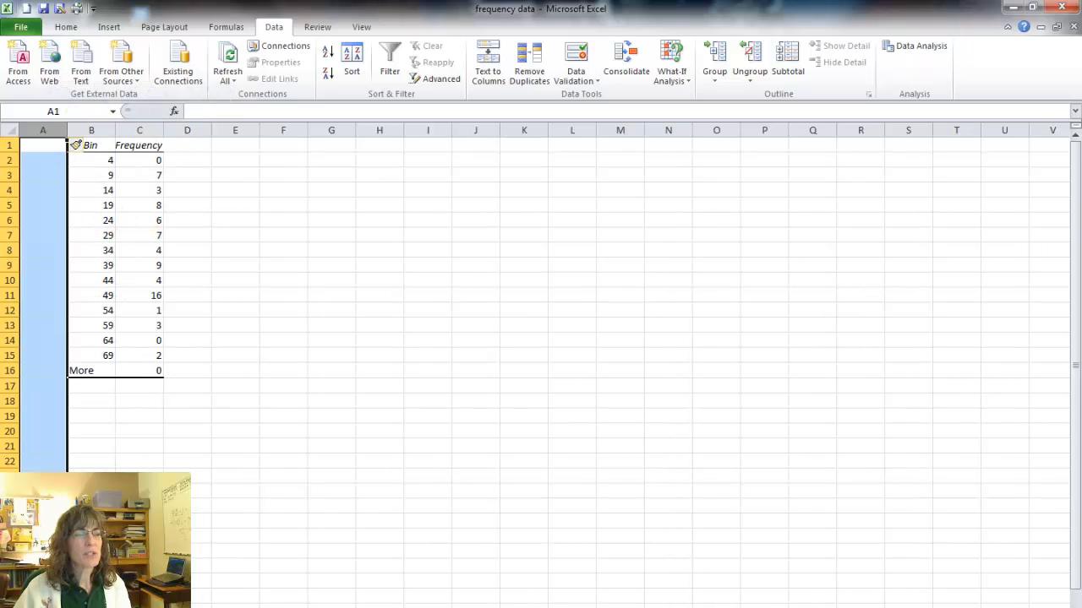
# Copy the Interval header and labels from E1:E15 of the data sheet into the empty column, starting at A1 of the output sheet.
pyautogui.hotkey('ctrl', 'pagedown')
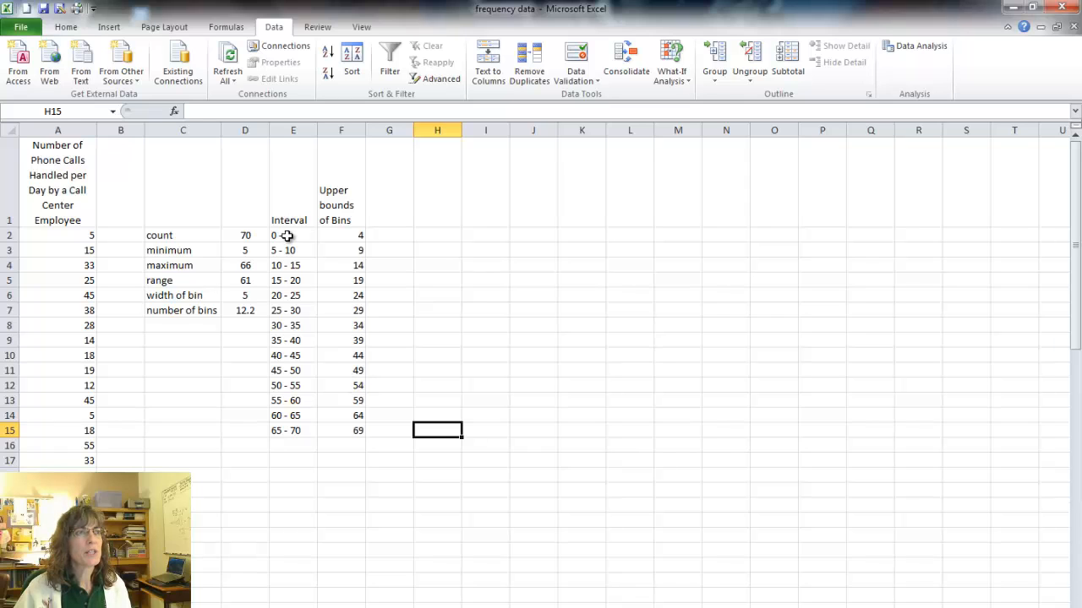
pyautogui.moveTo(288, 236); pyautogui.dragTo(276, 417)
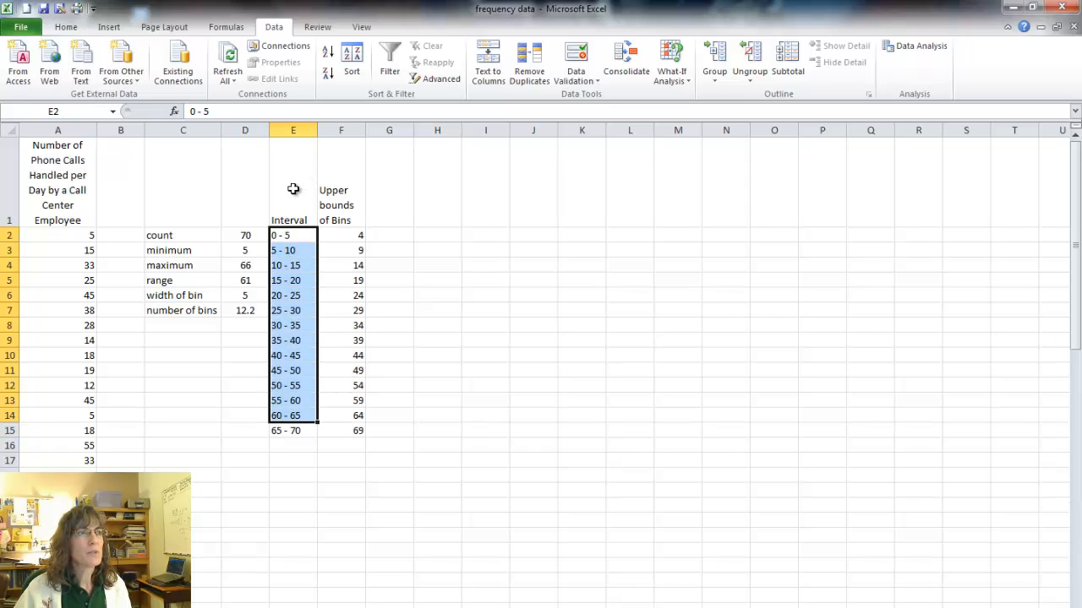
pyautogui.moveTo(291, 190); pyautogui.dragTo(279, 430)
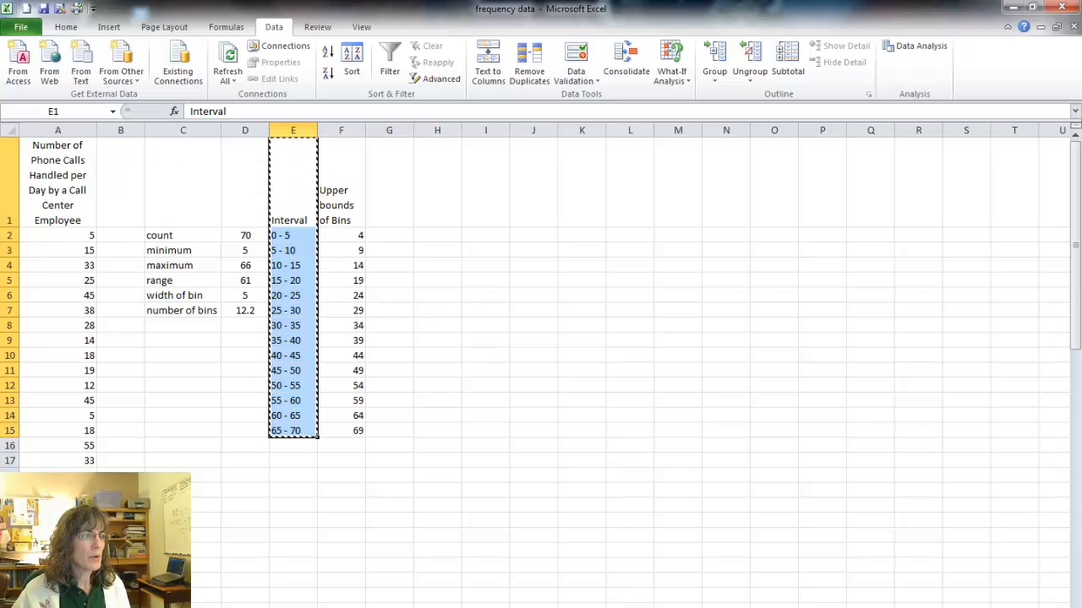
pyautogui.hotkey('ctrl', 'pageup')
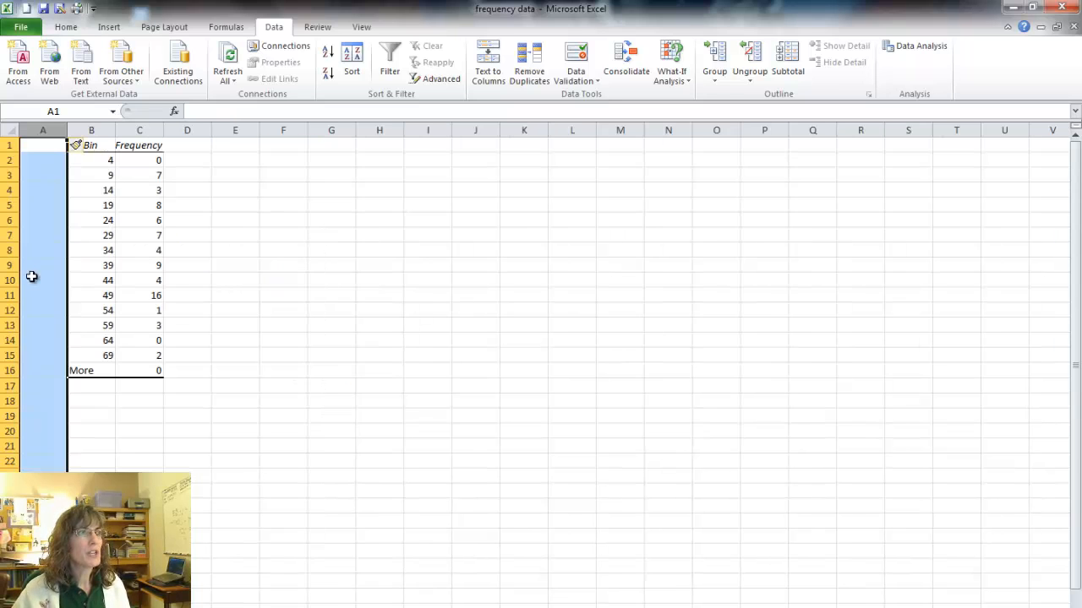
pyautogui.click(40, 146)
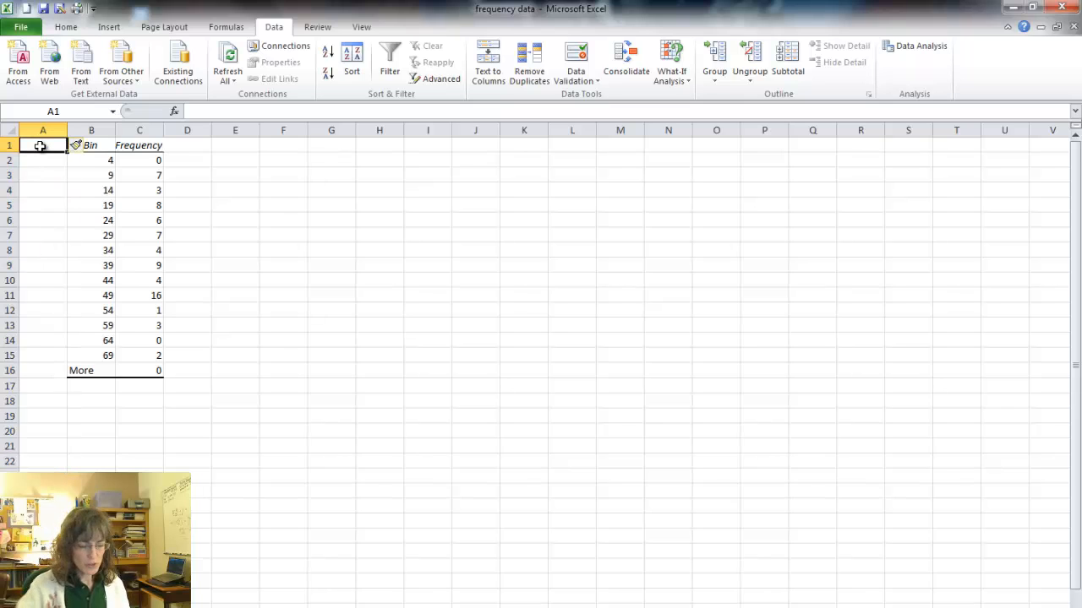
pyautogui.hotkey('ctrl', 'v')
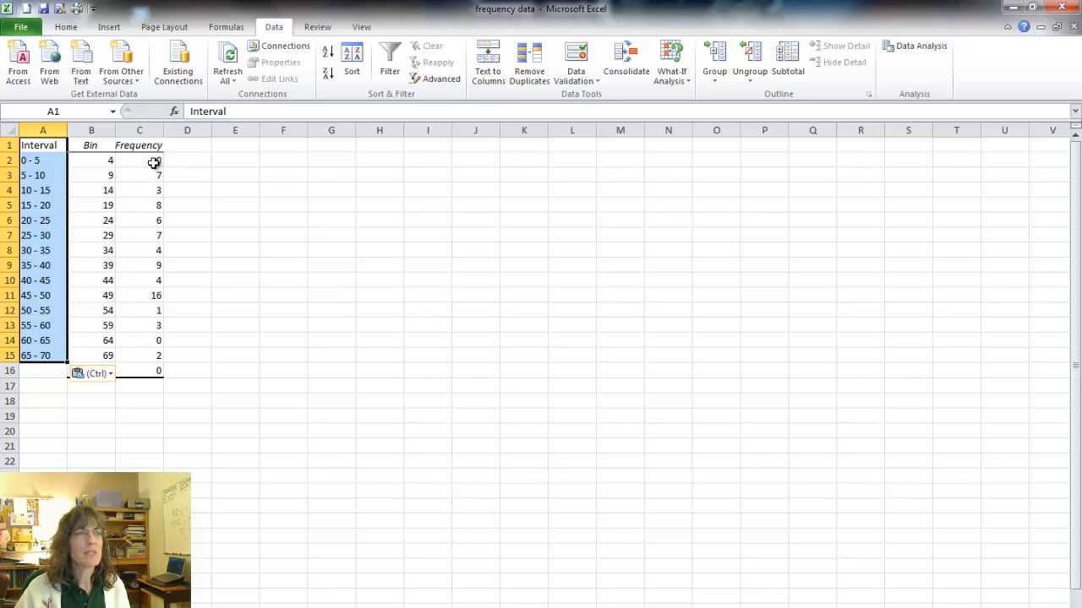
pyautogui.moveTo(154, 162); pyautogui.dragTo(154, 374)
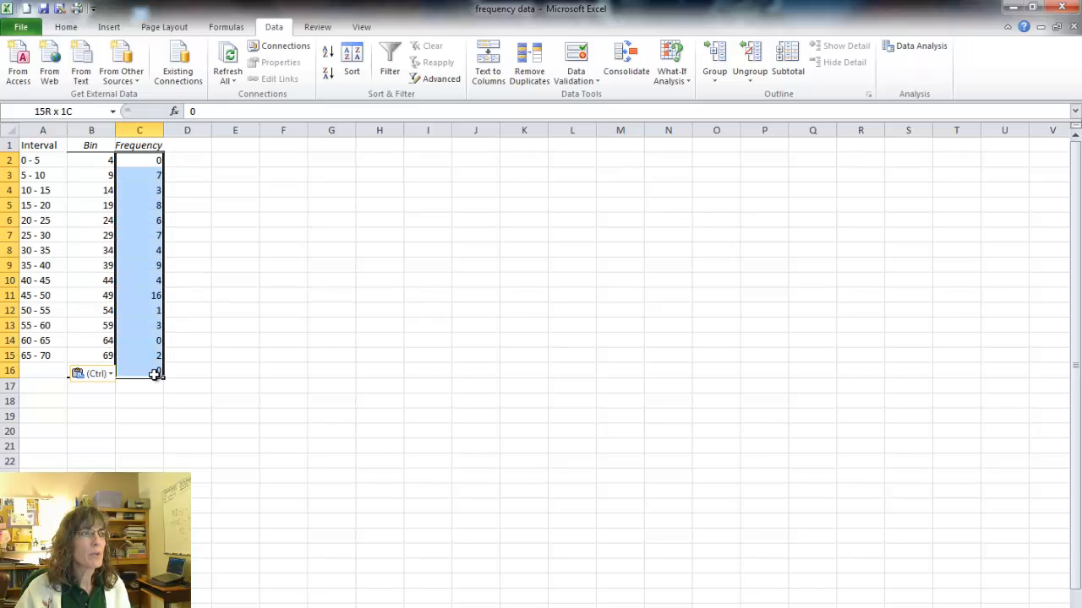
pyautogui.click(174, 405)
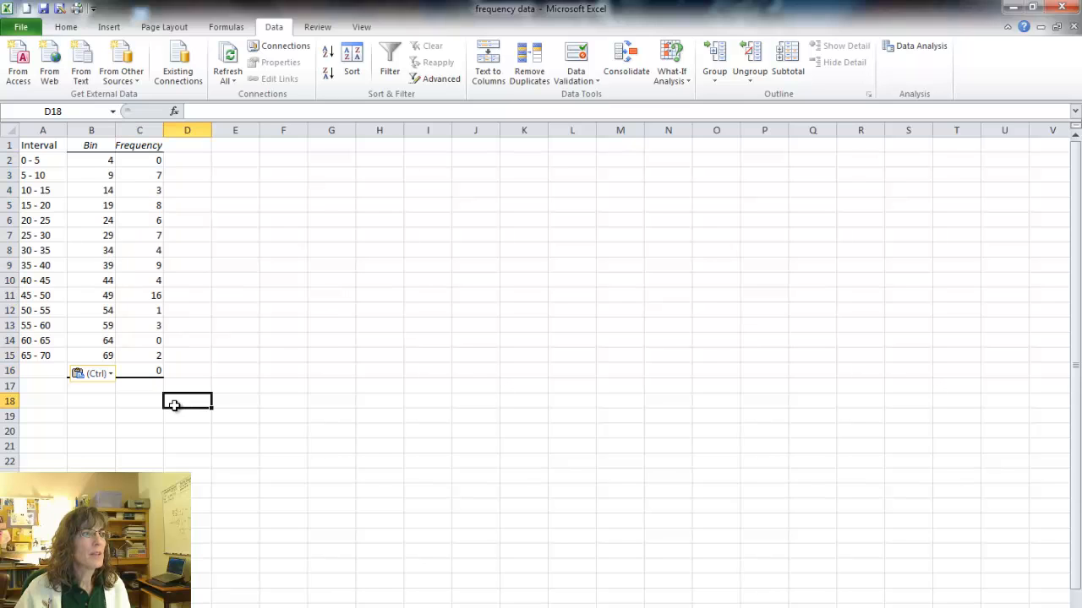
pyautogui.click(99, 374)
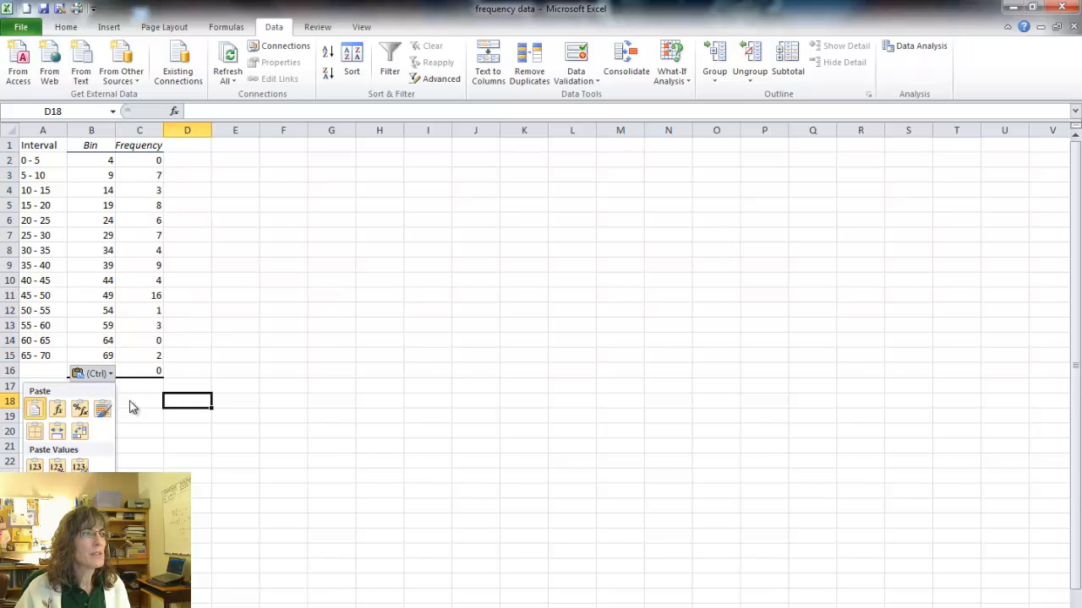
pyautogui.click(125, 448)
pyautogui.click(96, 377)
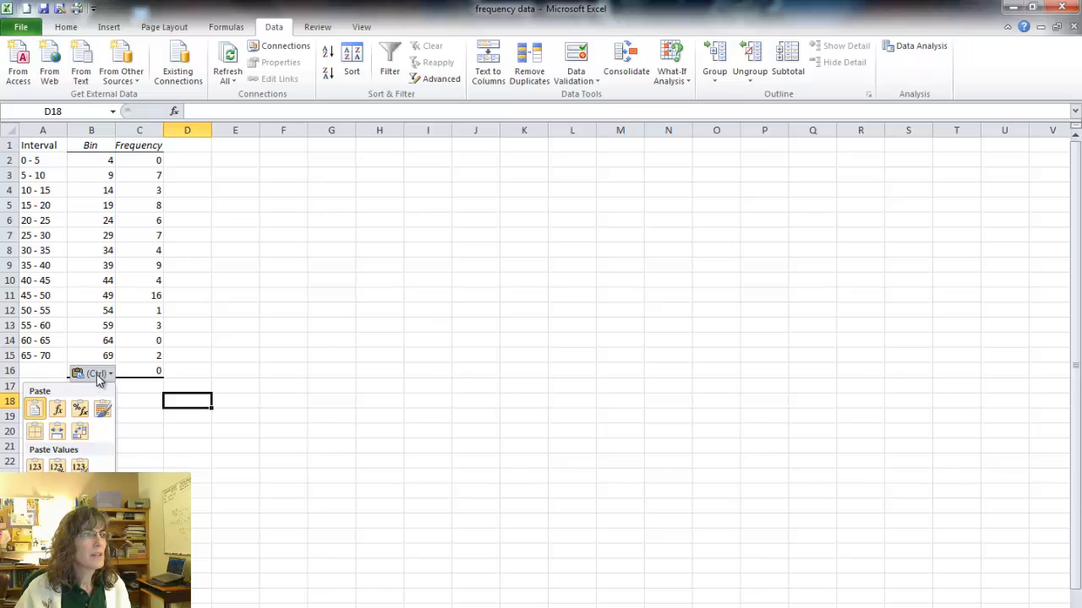
pyautogui.click(101, 408)
pyautogui.click(104, 415)
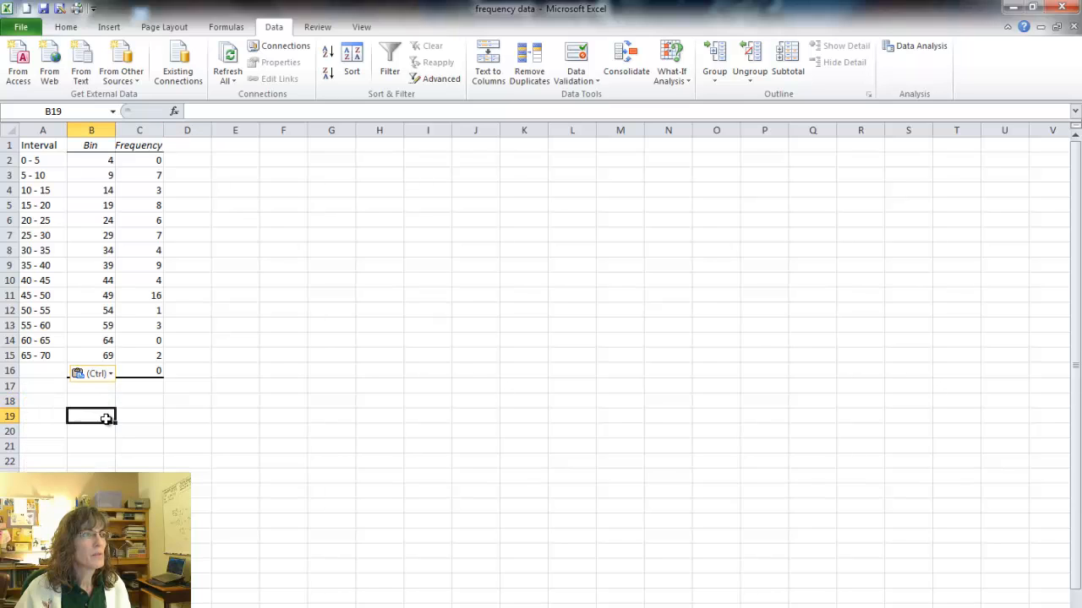
# Delete row 16 containing the More bin from the frequency table.
pyautogui.click(49, 374)
pyautogui.click(9, 371)
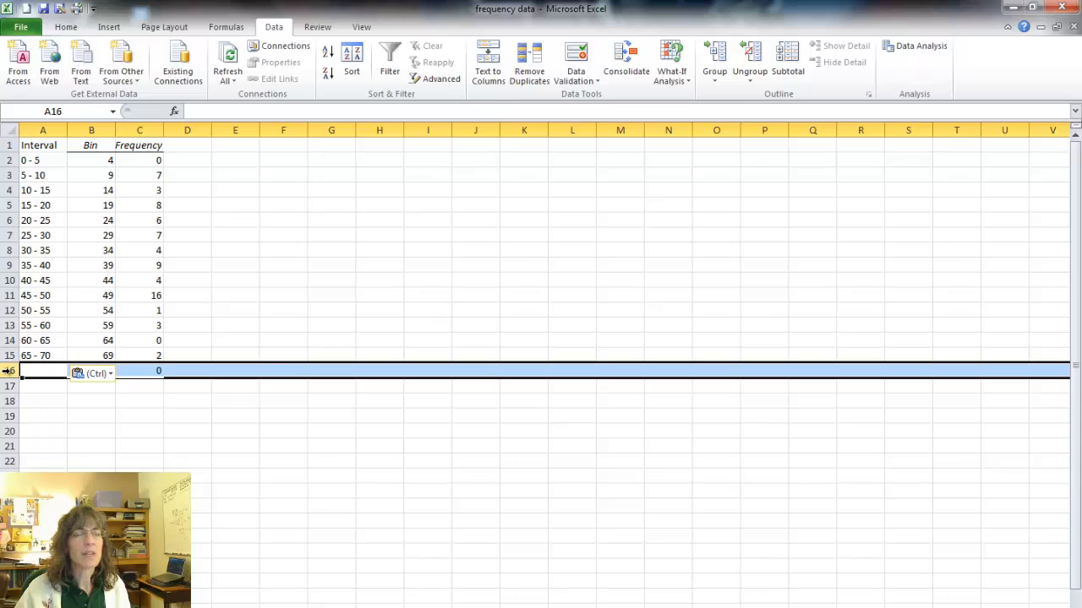
pyautogui.rightClick(8, 371)
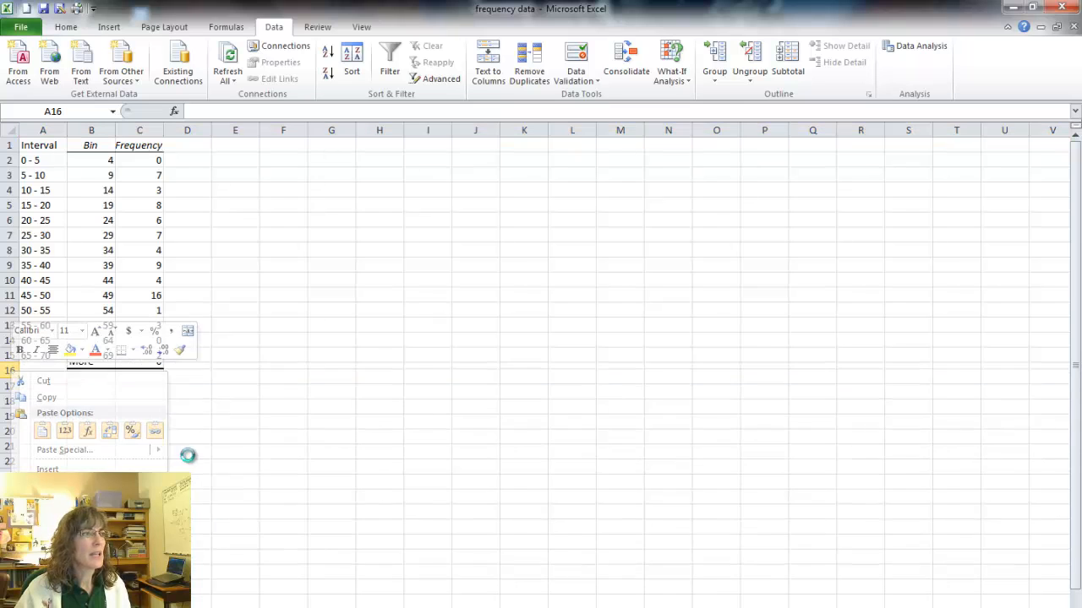
pyautogui.click(51, 488)
pyautogui.click(136, 414)
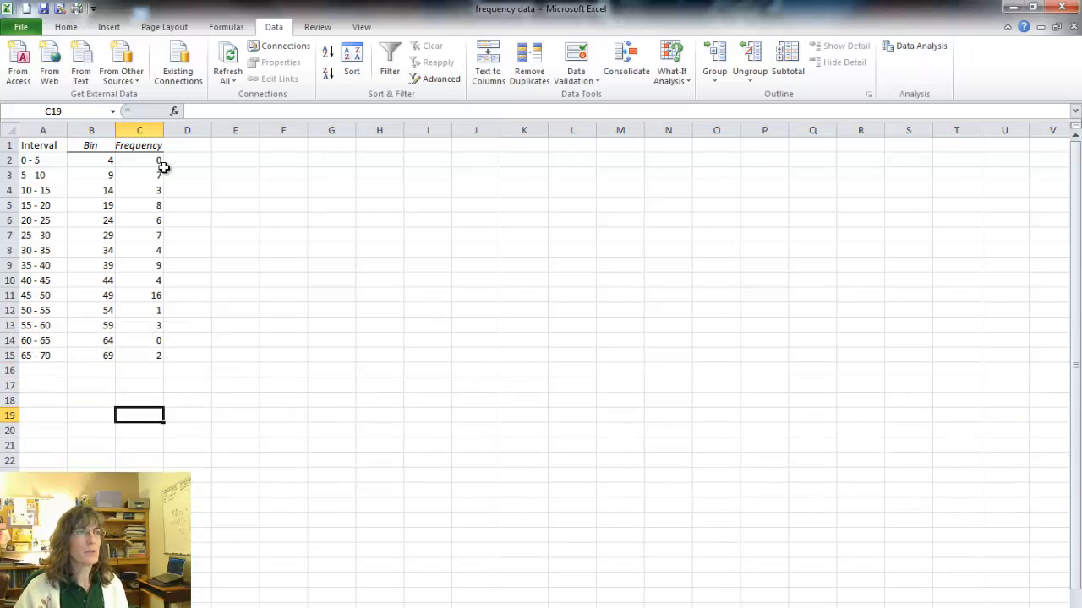
# Insert a 2-D clustered column chart of the frequencies in C2:C15.
pyautogui.moveTo(154, 162); pyautogui.dragTo(145, 358)
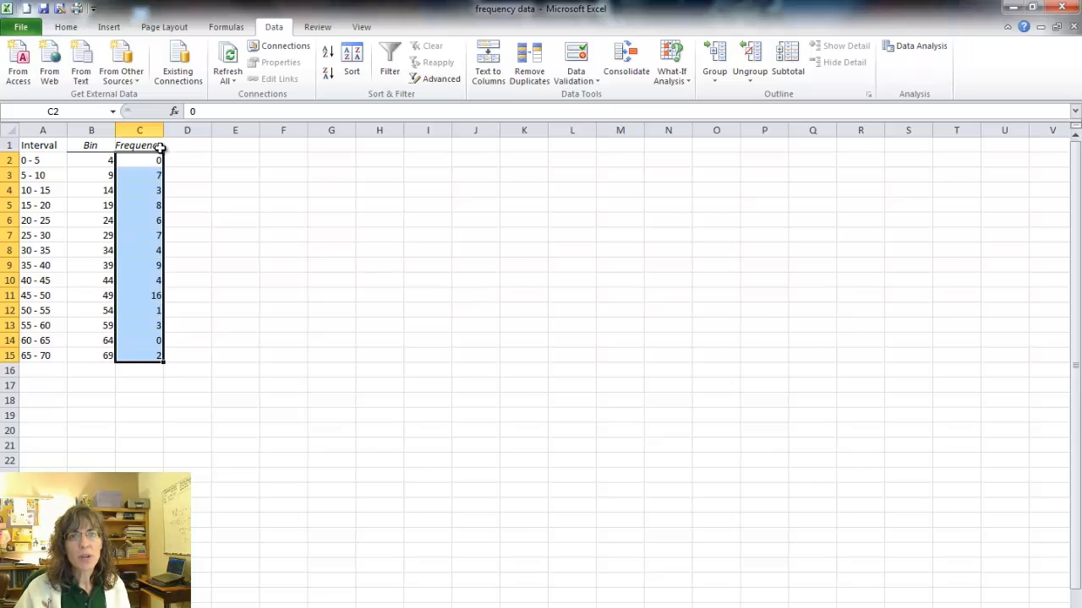
pyautogui.click(109, 28)
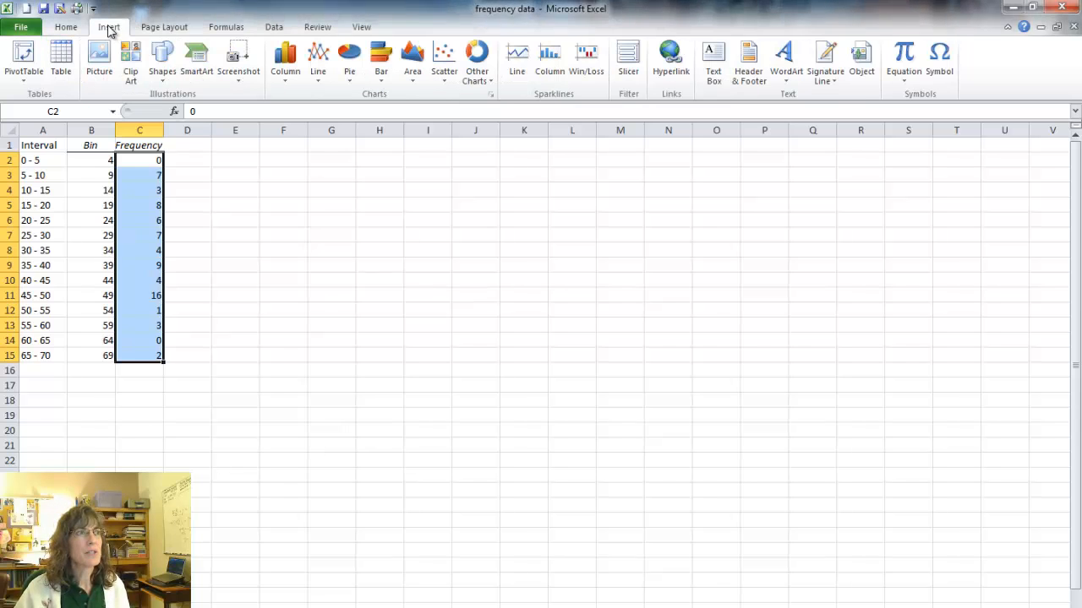
pyautogui.click(286, 61)
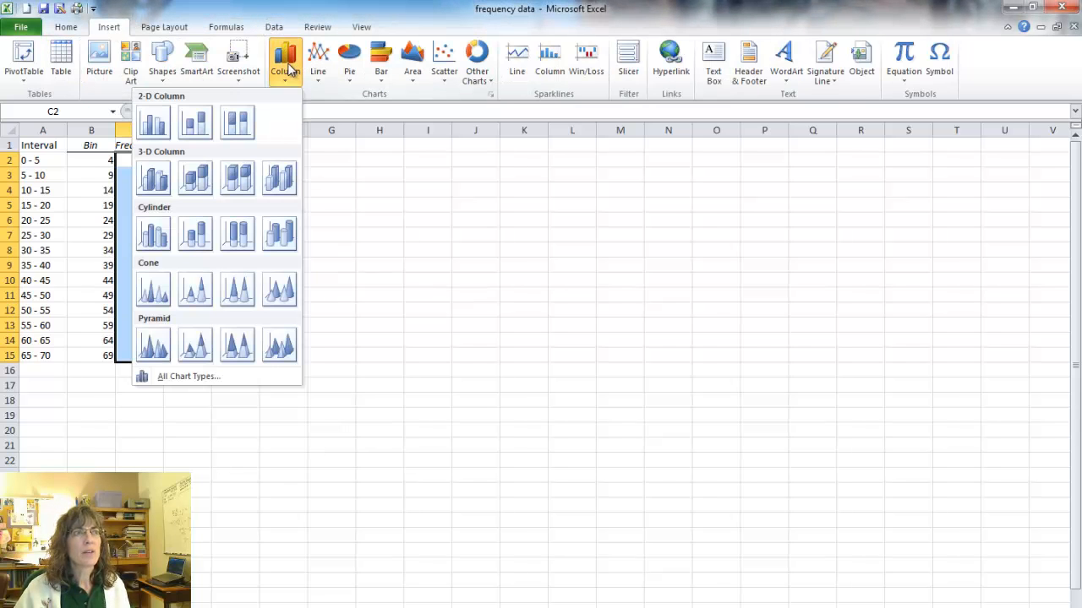
pyautogui.click(155, 122)
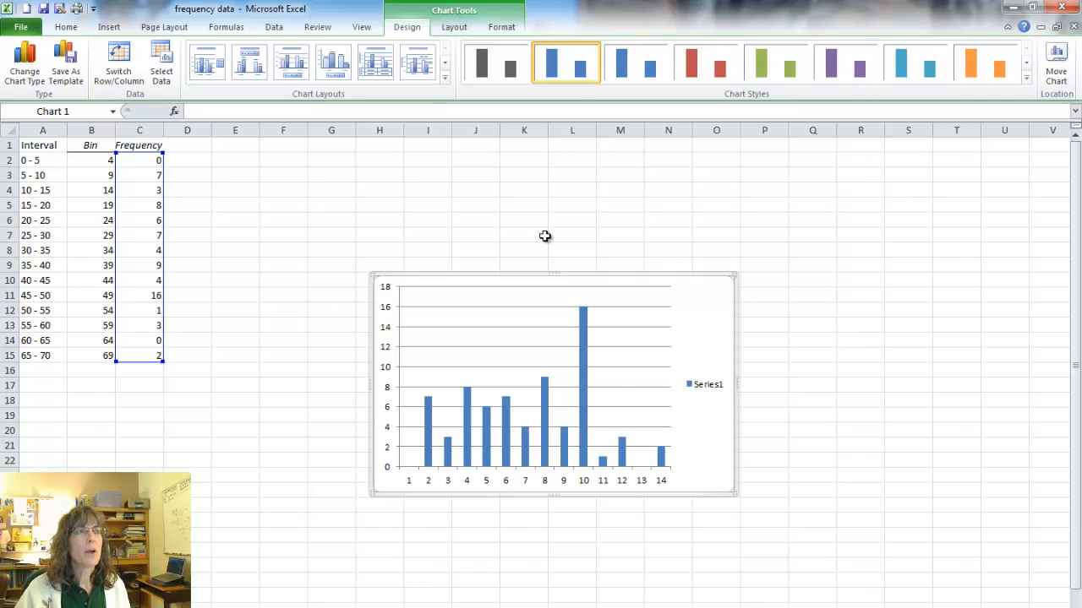
# Apply Layout 8 to the chart and move it beside the frequency table near the top of the sheet.
pyautogui.click(446, 76)
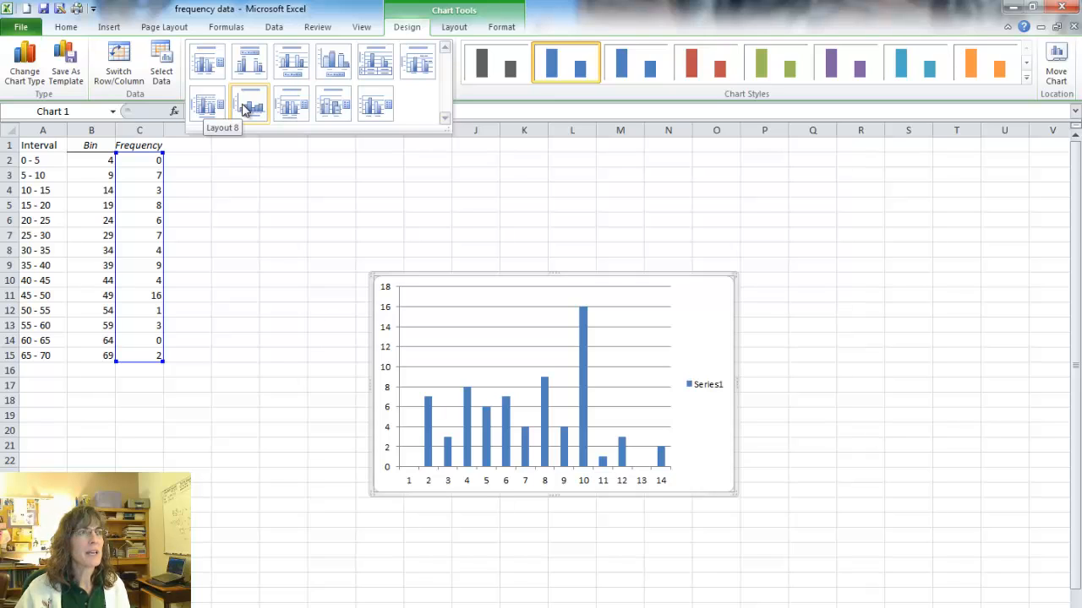
pyautogui.click(247, 105)
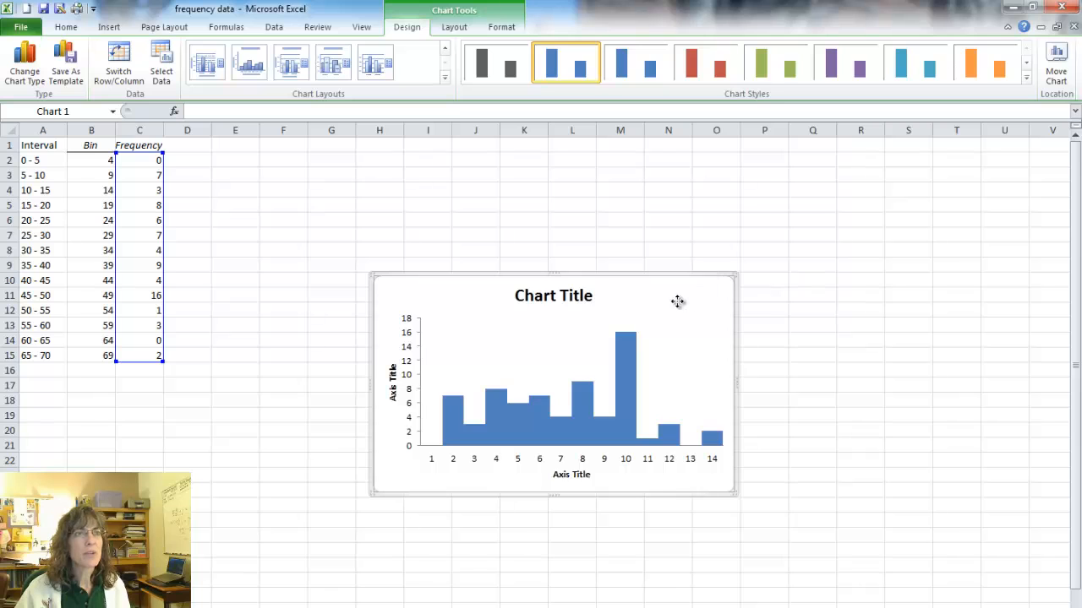
pyautogui.moveTo(678, 302); pyautogui.dragTo(513, 179)
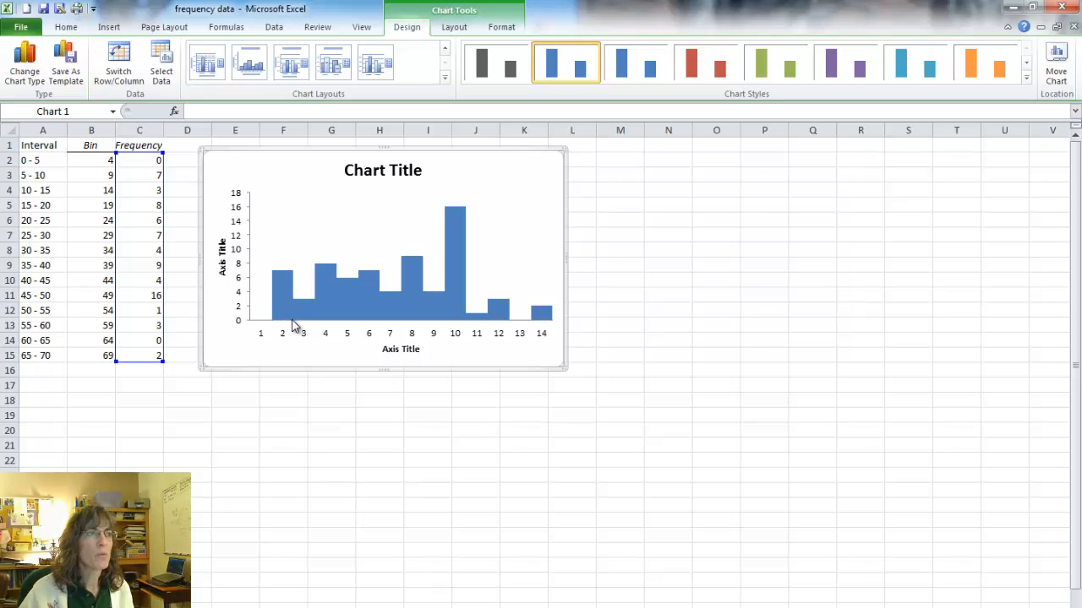
# Outline the histogram bars with a solid black border line.
pyautogui.moveTo(279, 319)
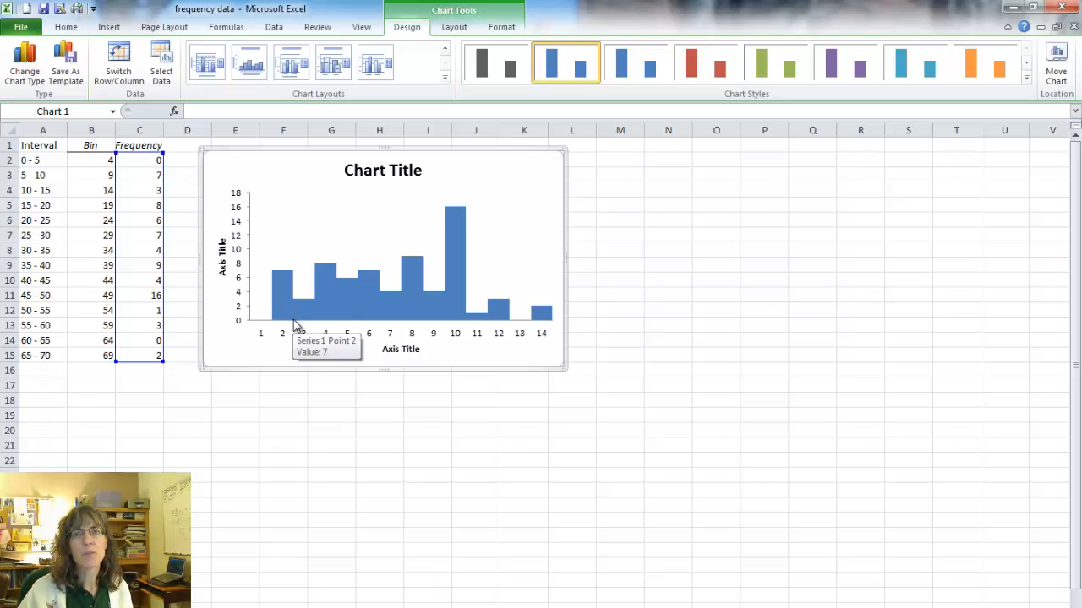
pyautogui.moveTo(315, 299)
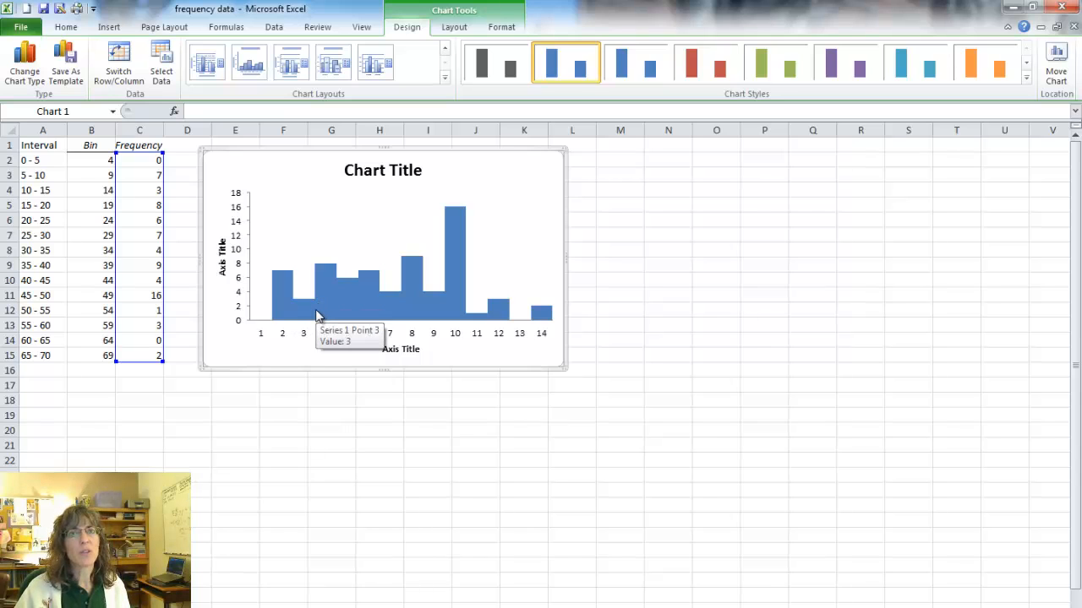
pyautogui.click(319, 316)
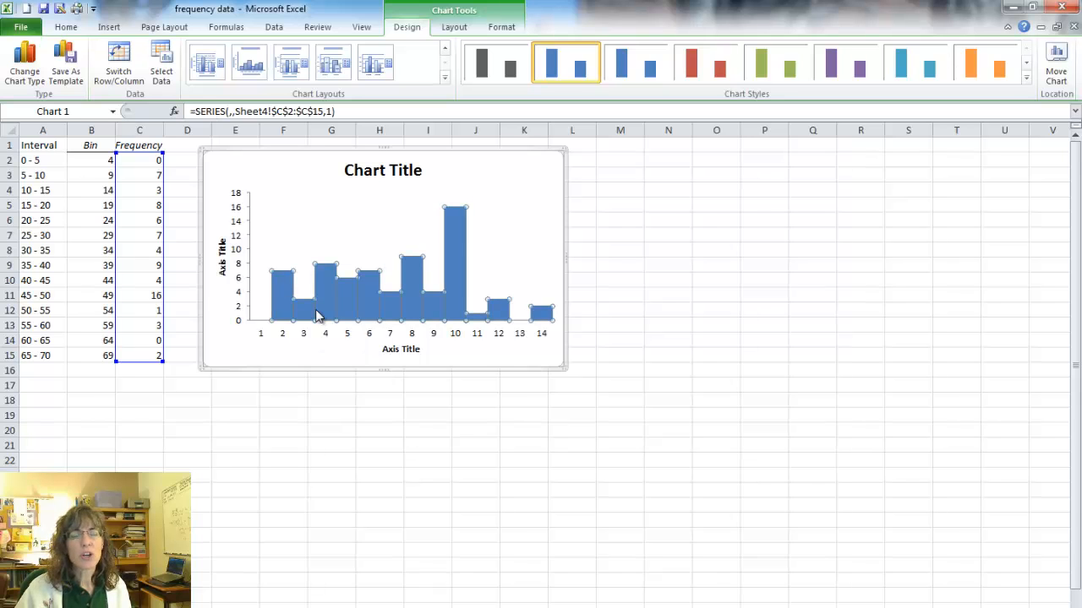
pyautogui.rightClick(318, 315)
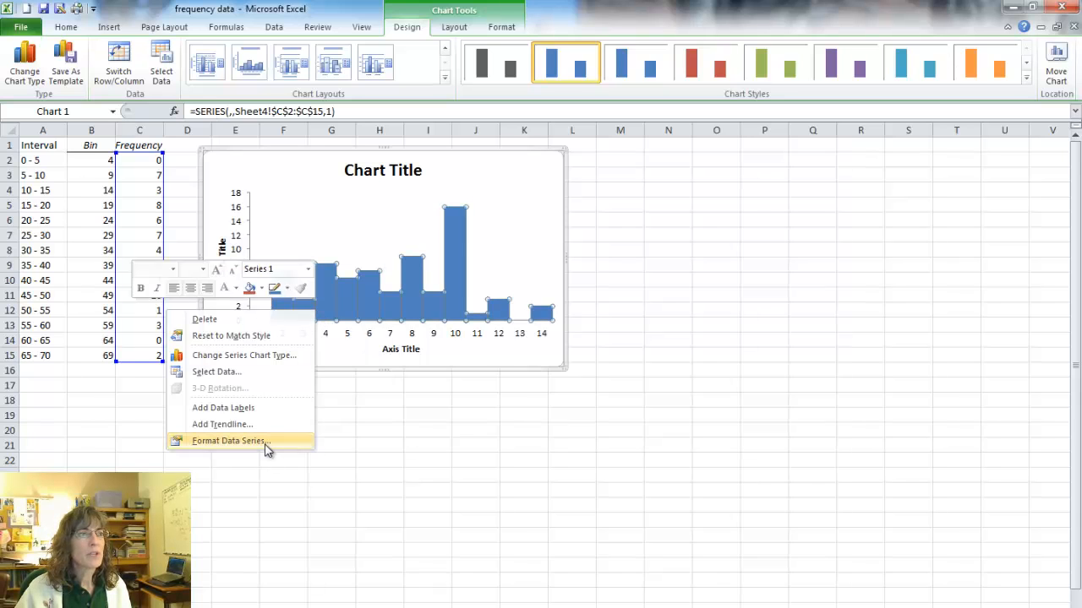
pyautogui.click(229, 442)
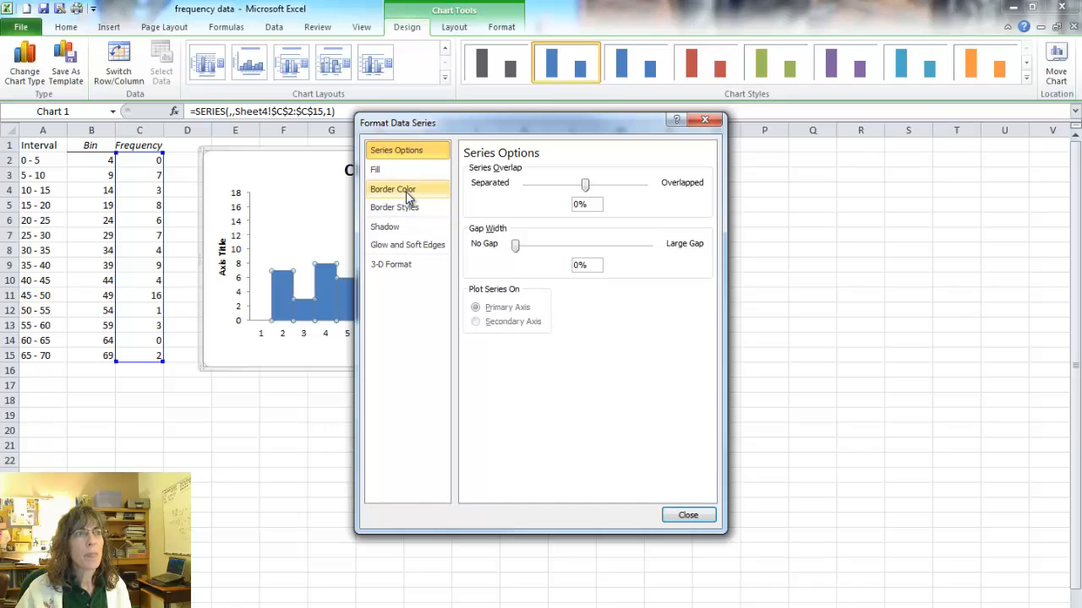
pyautogui.click(408, 193)
pyautogui.click(491, 185)
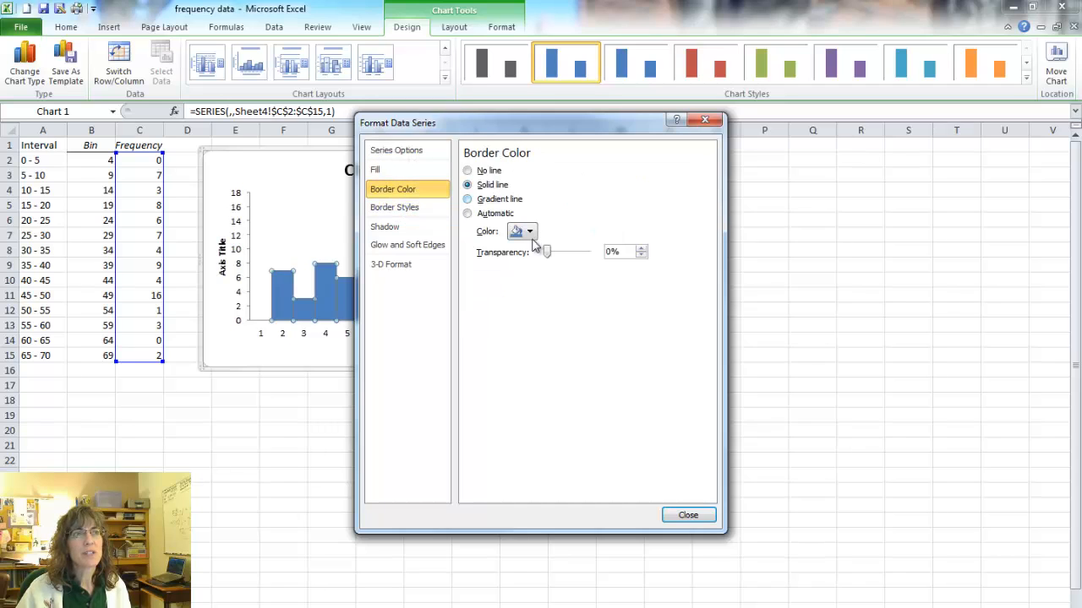
pyautogui.click(529, 232)
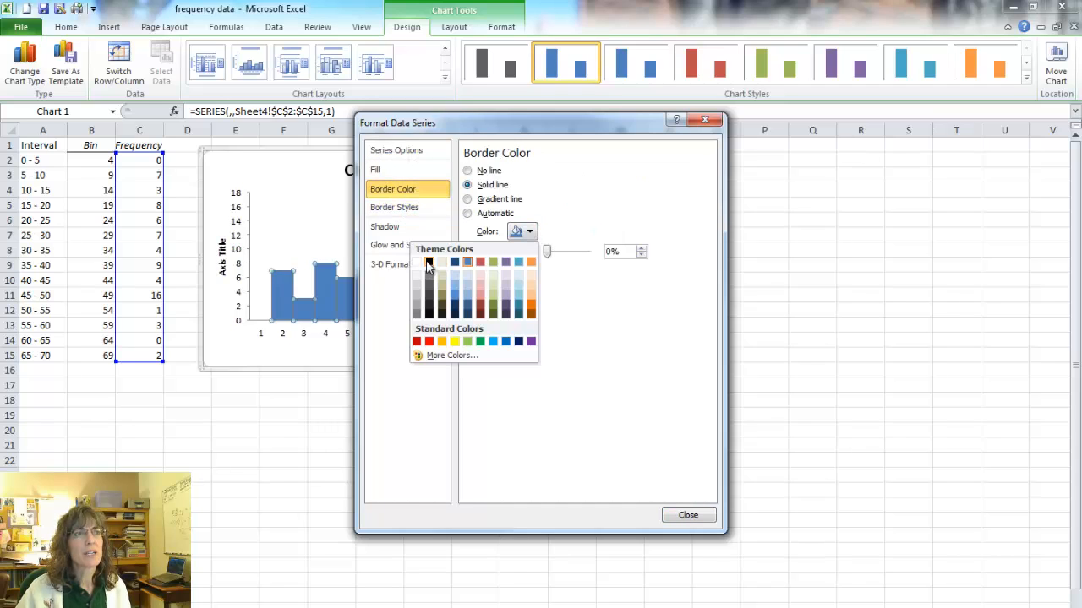
pyautogui.click(429, 264)
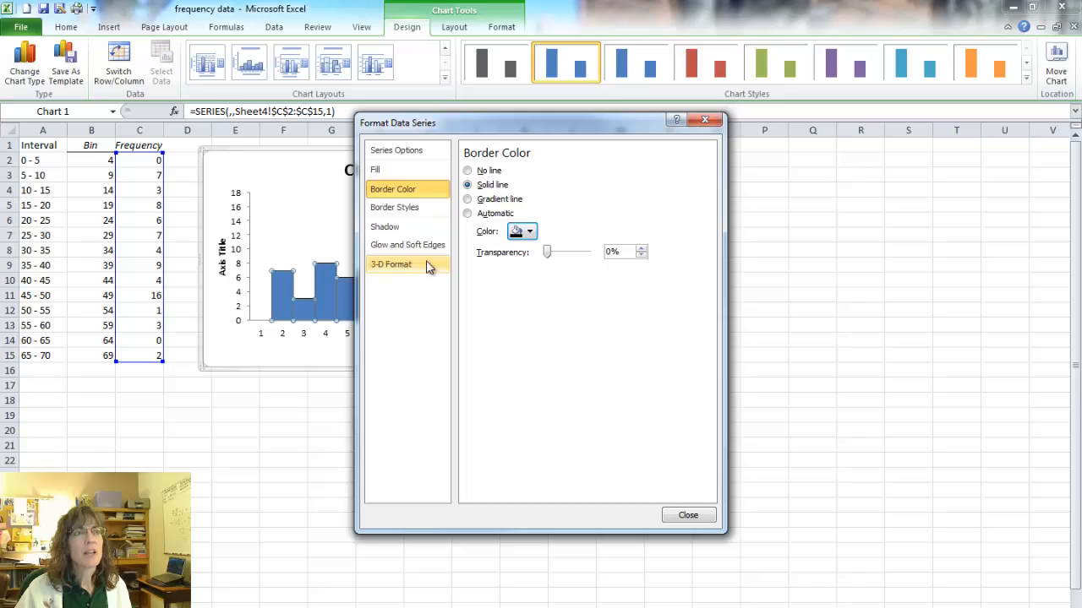
pyautogui.click(688, 517)
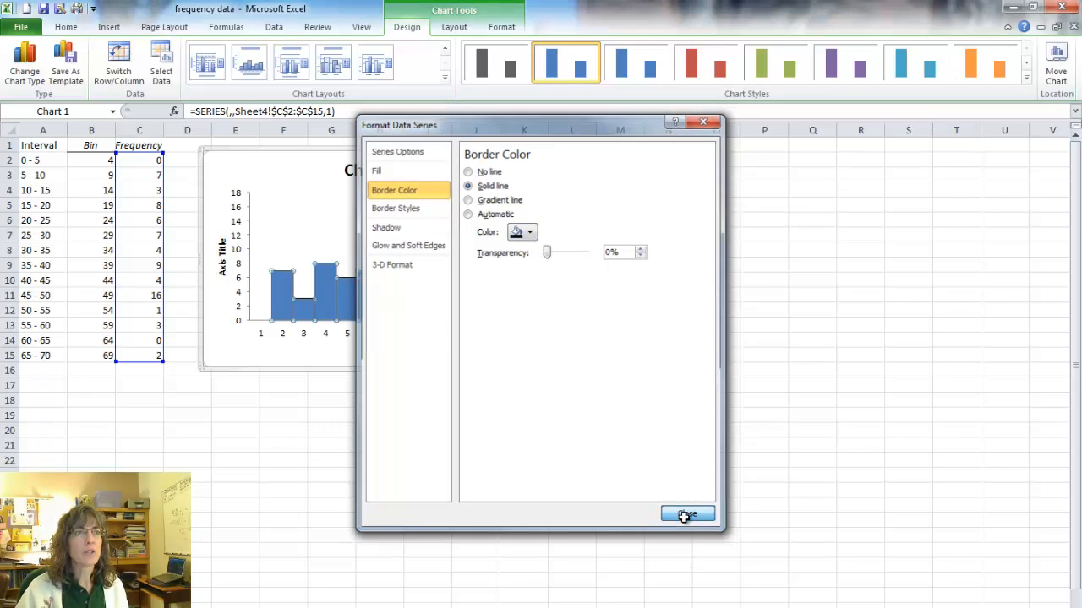
pyautogui.click(531, 251)
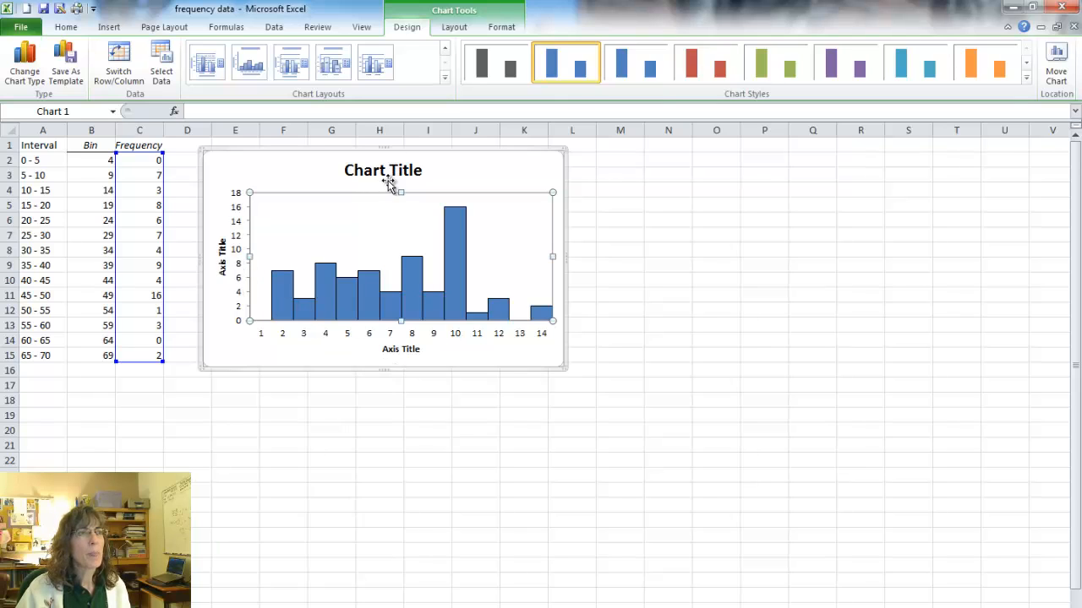
# Set the chart title to "Call Handled by Call Center".
pyautogui.click(389, 171)
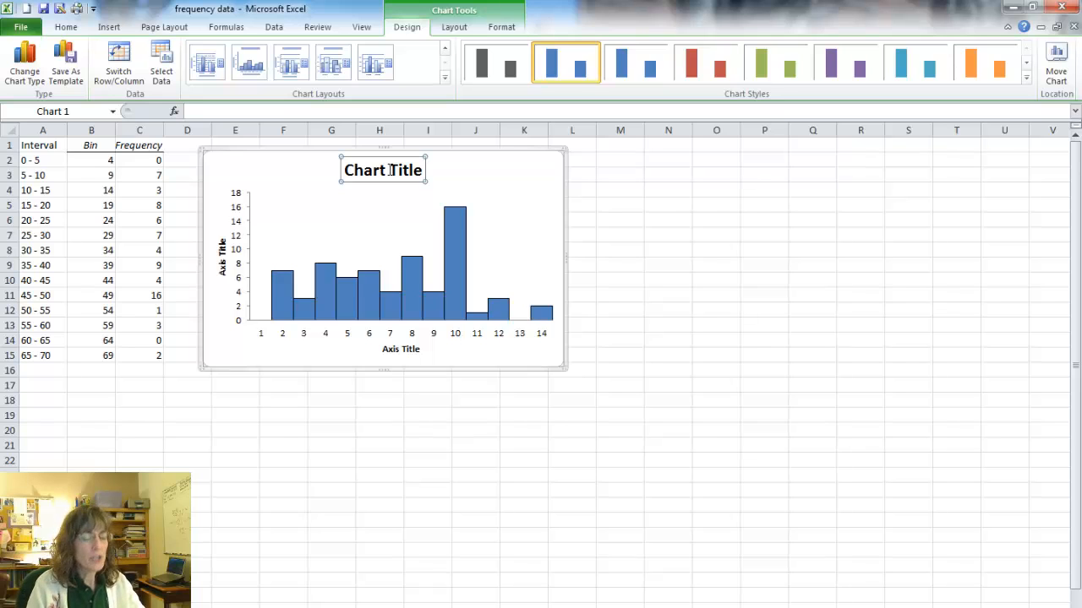
pyautogui.write('C')
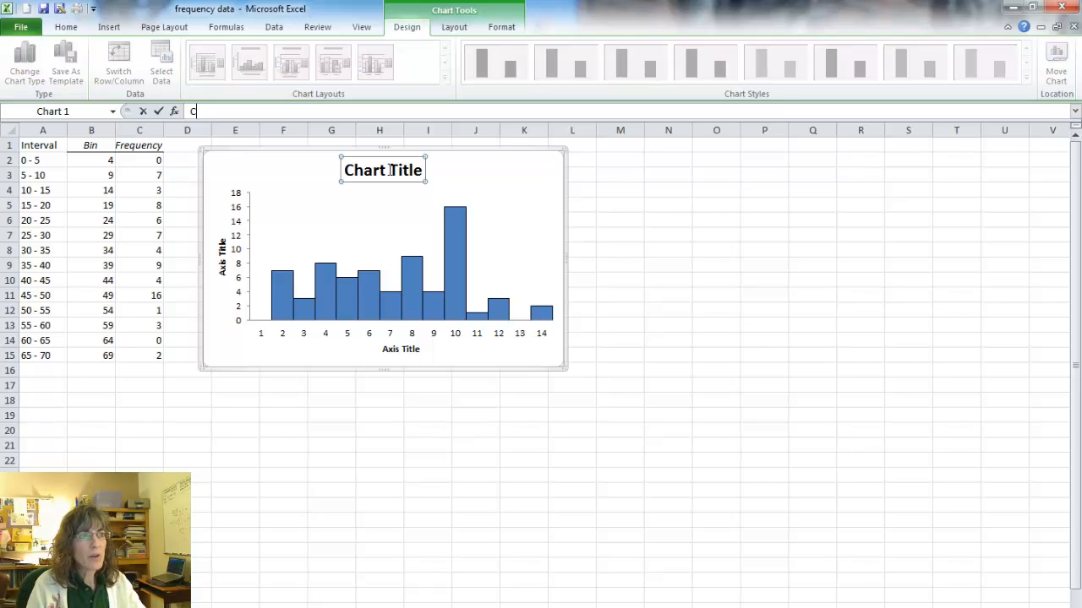
pyautogui.write('all Handled by Call Center')
pyautogui.press('Return')
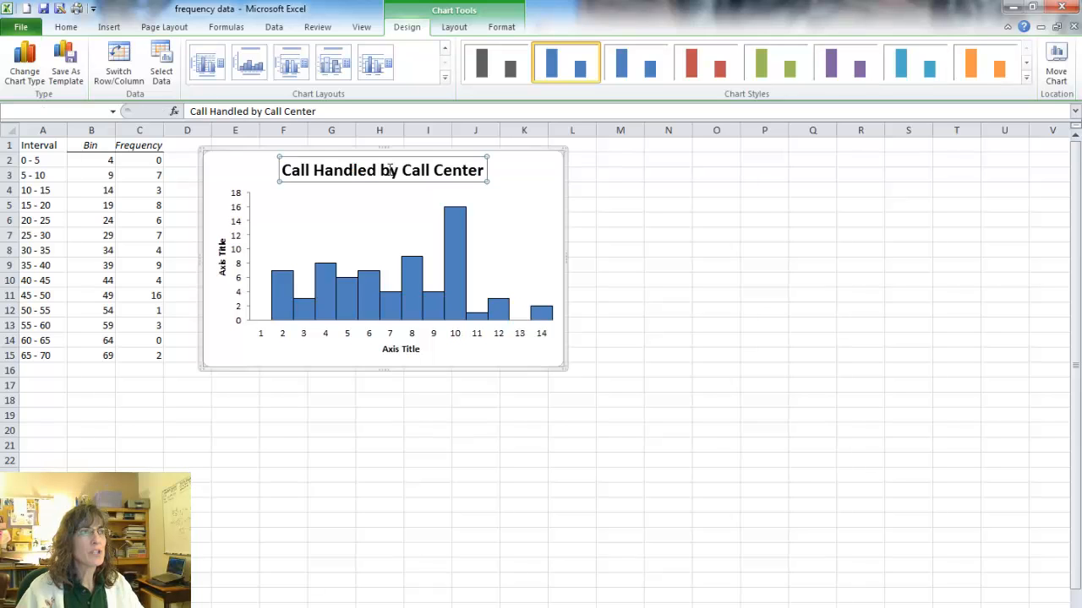
# Title the horizontal axis "Call Volume" and the vertical axis "Number of Days".
pyautogui.click(395, 351)
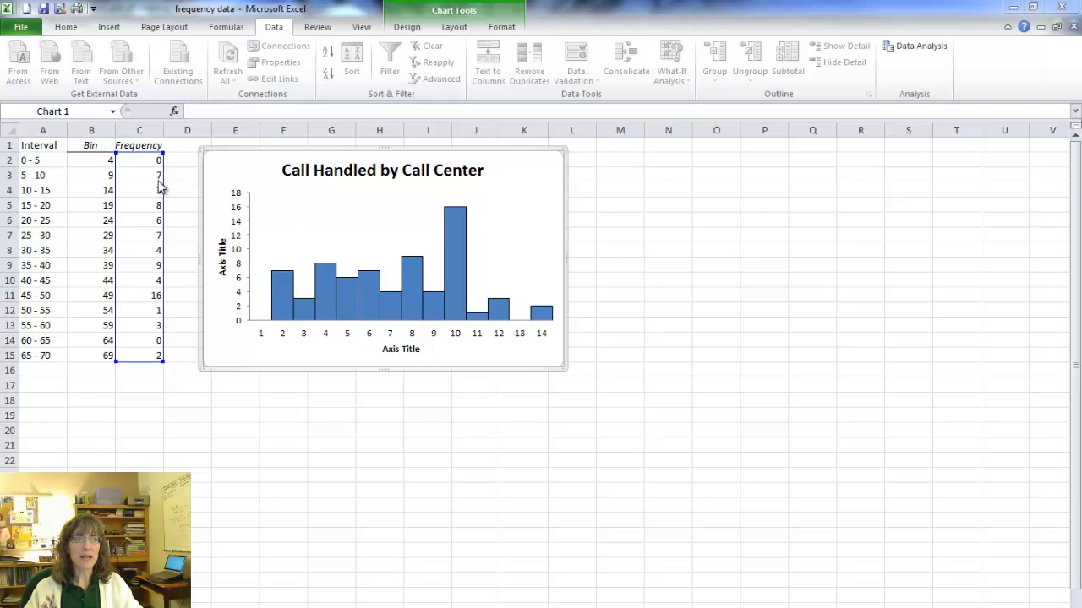
pyautogui.click(404, 352)
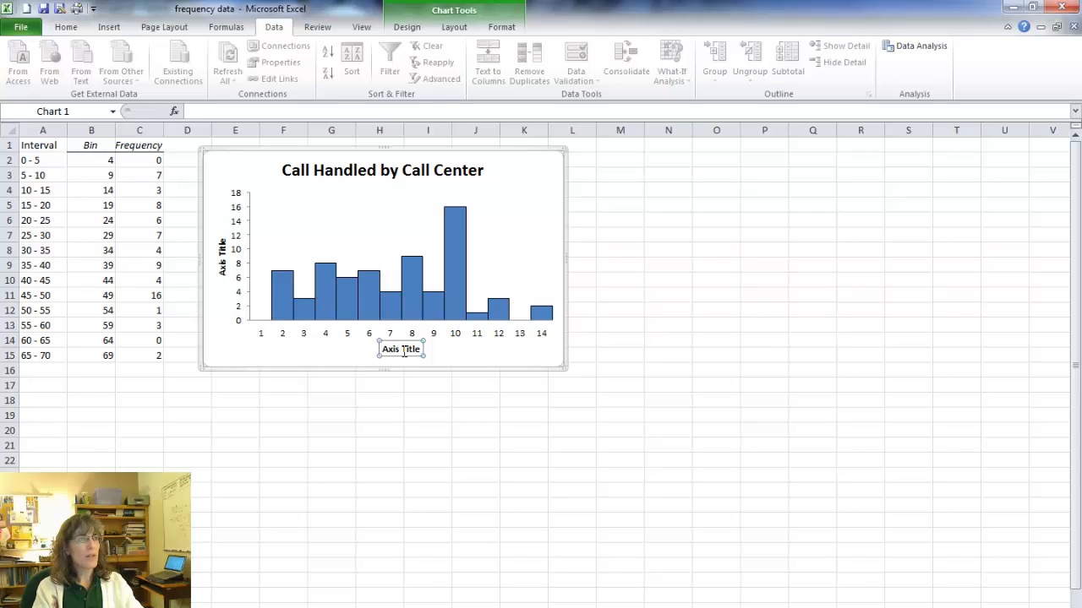
pyautogui.write('Call Volume')
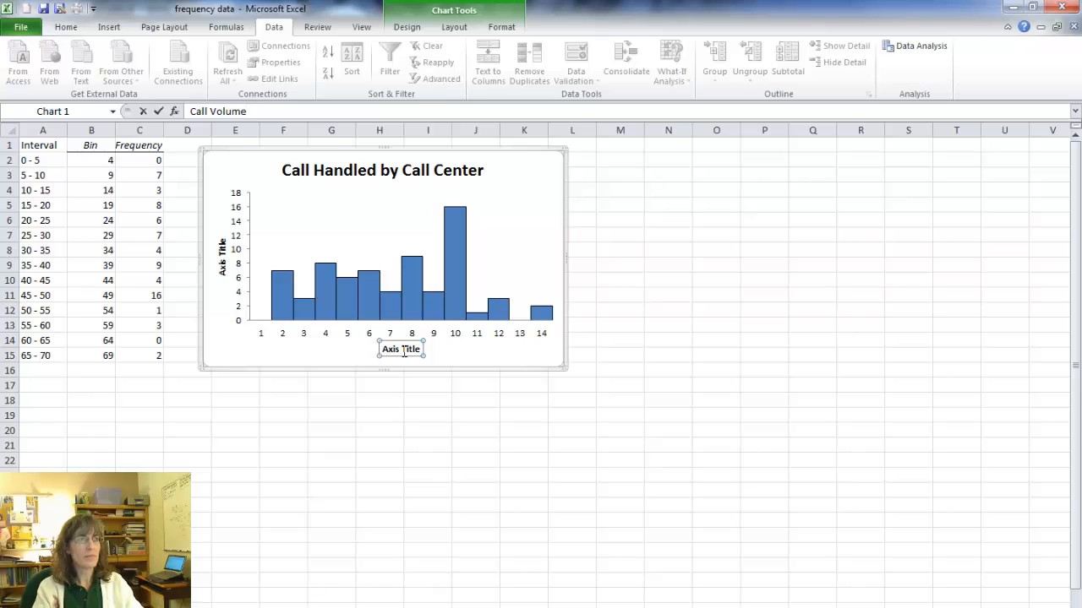
pyautogui.click(224, 262)
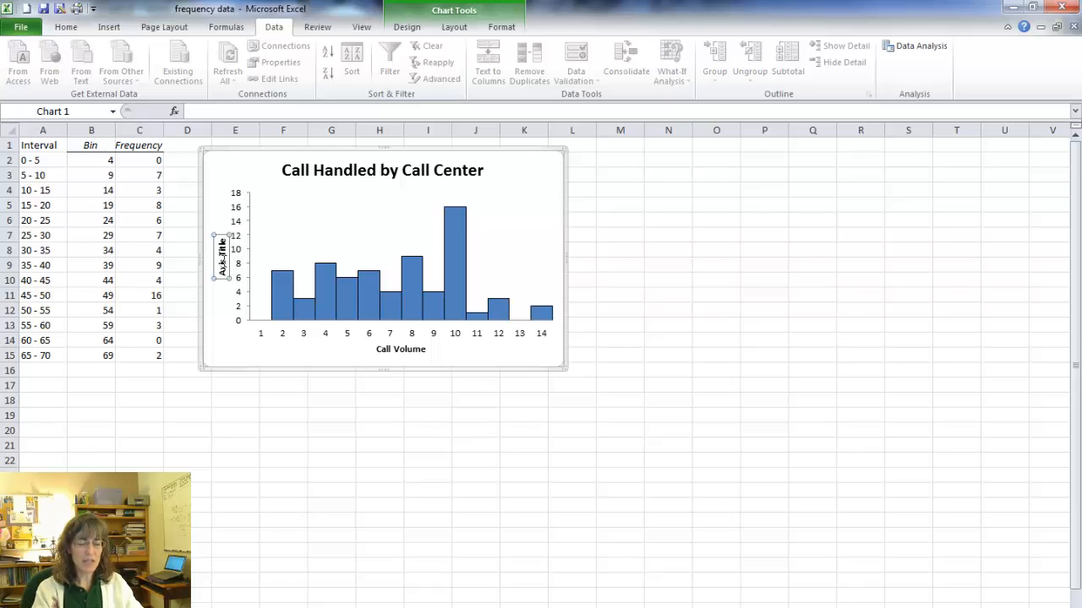
pyautogui.write('Number of Days')
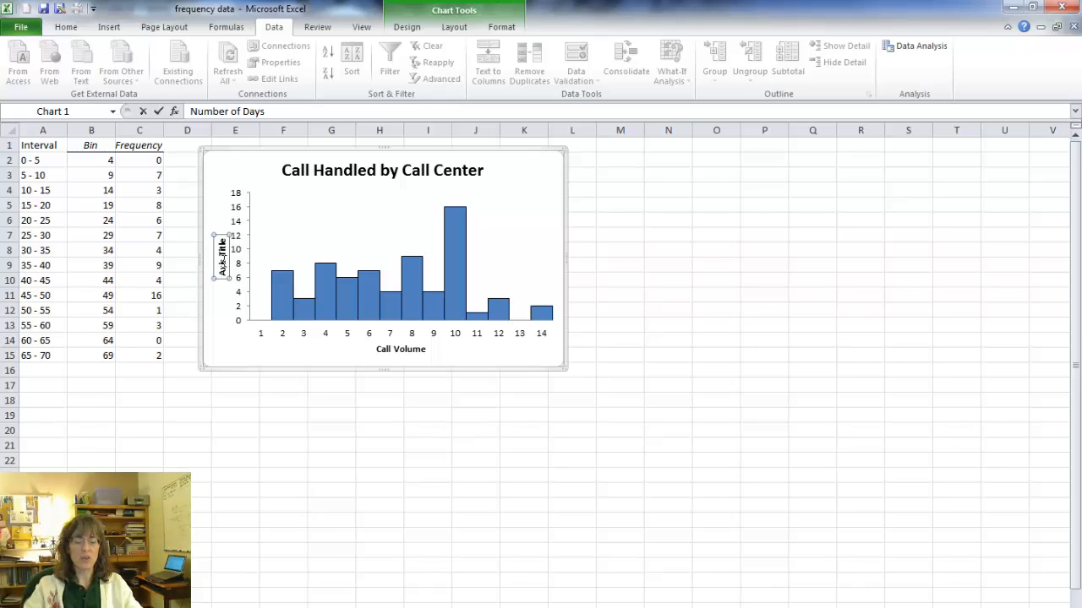
pyautogui.press('Return')
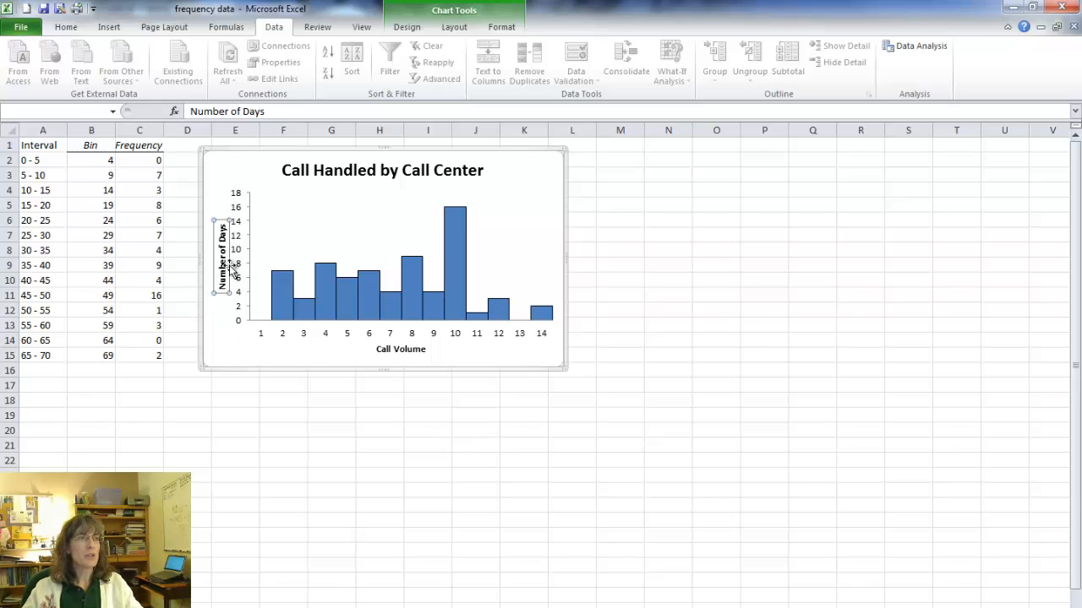
pyautogui.click(328, 225)
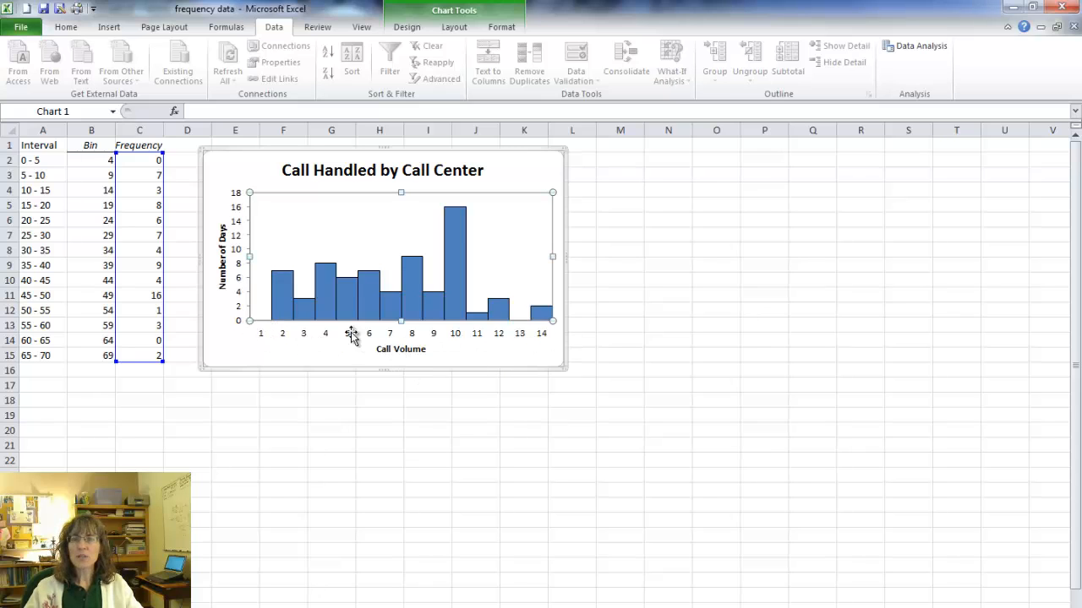
# Use the interval labels in A2:A15 as the chart's horizontal axis labels.
pyautogui.click(530, 183)
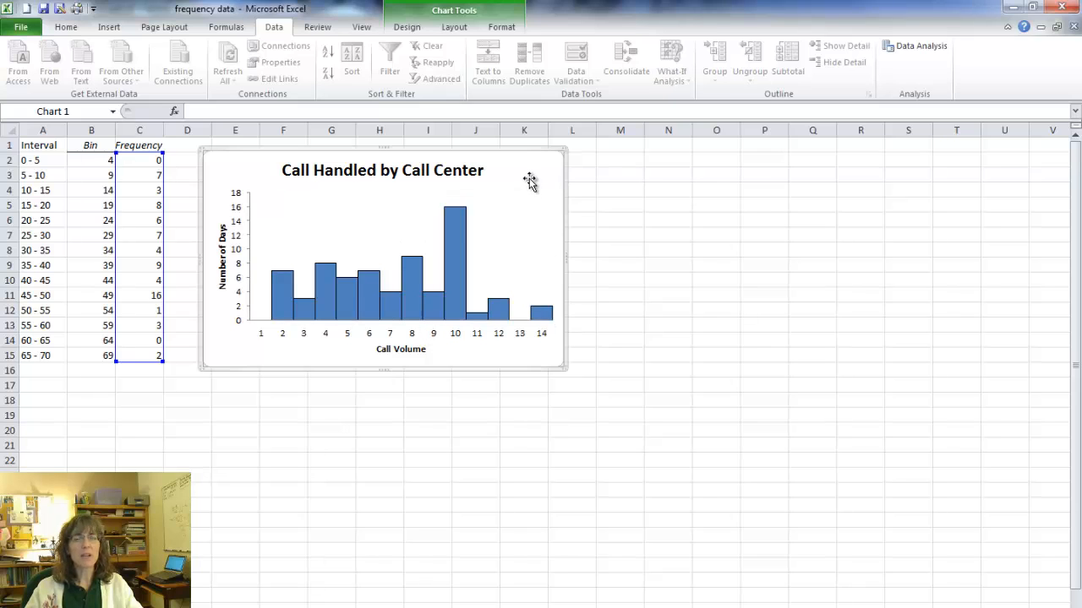
pyautogui.rightClick(529, 180)
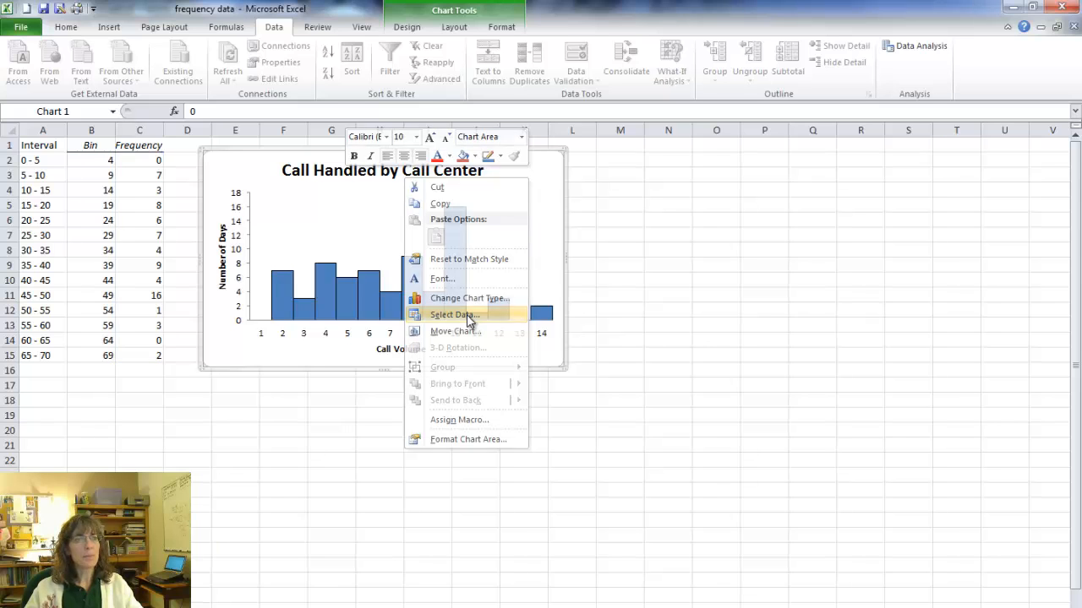
pyautogui.click(456, 314)
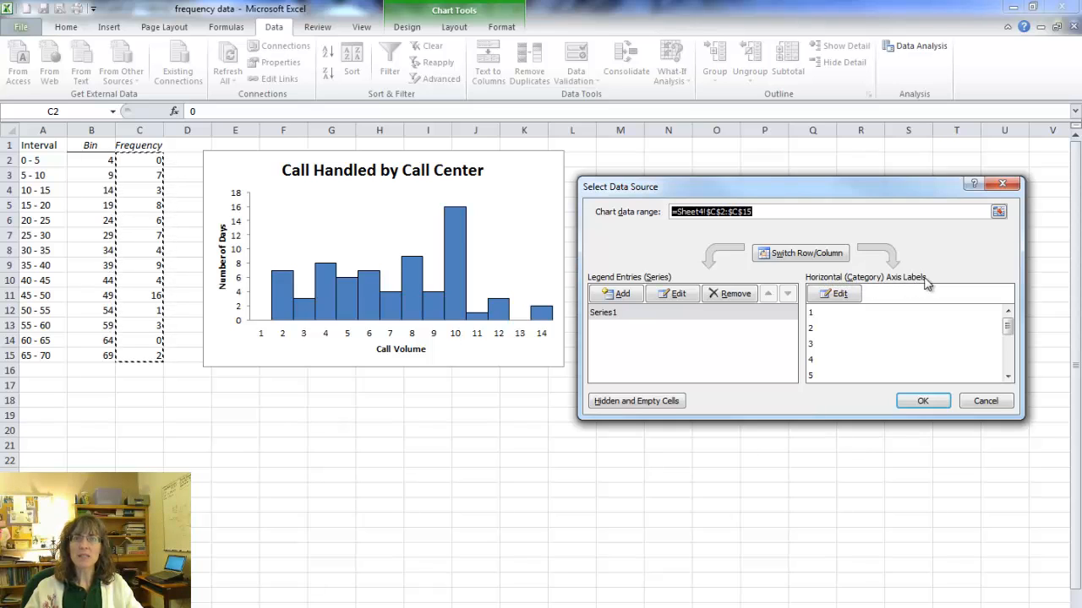
pyautogui.click(841, 296)
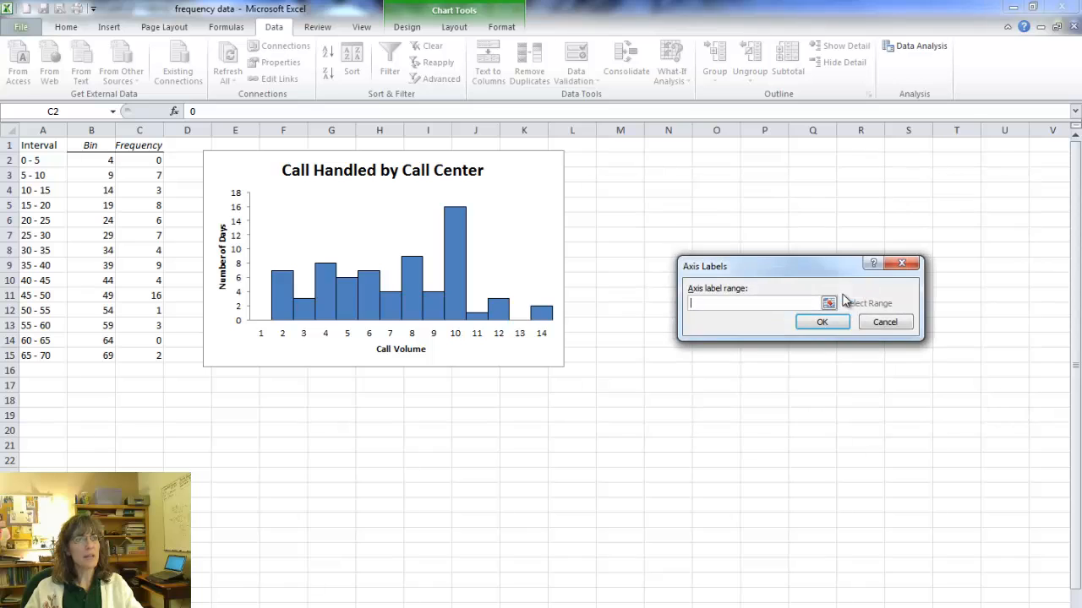
pyautogui.click(829, 303)
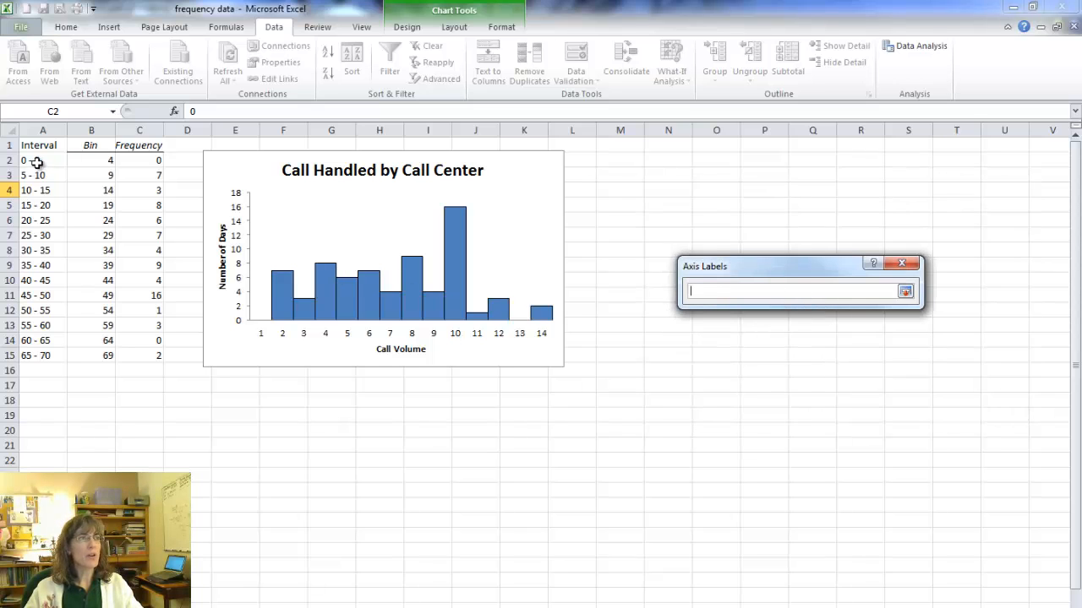
pyautogui.moveTo(26, 160); pyautogui.dragTo(26, 360)
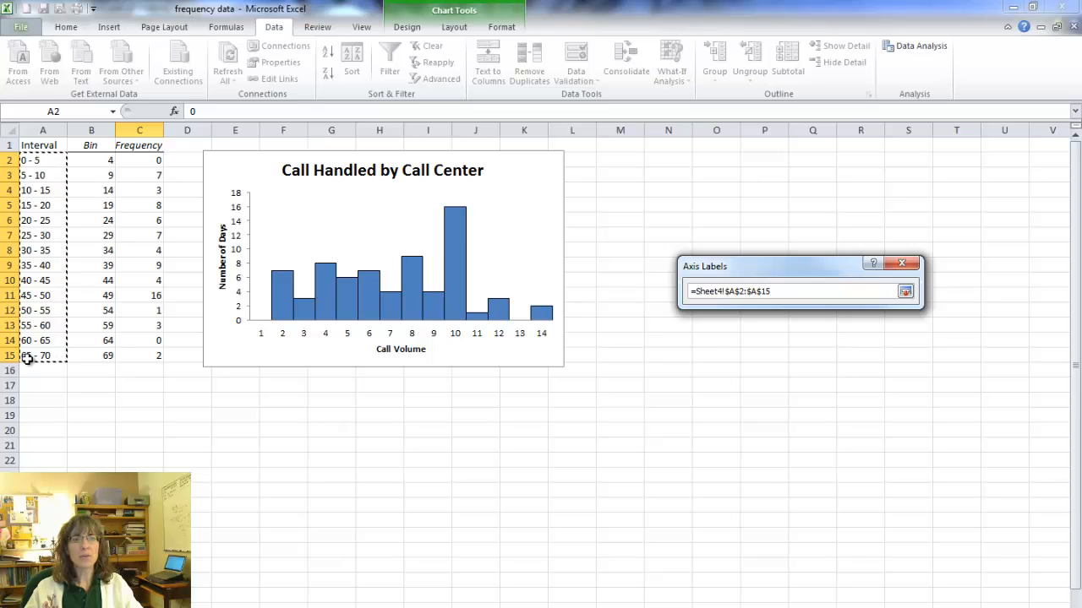
pyautogui.click(905, 293)
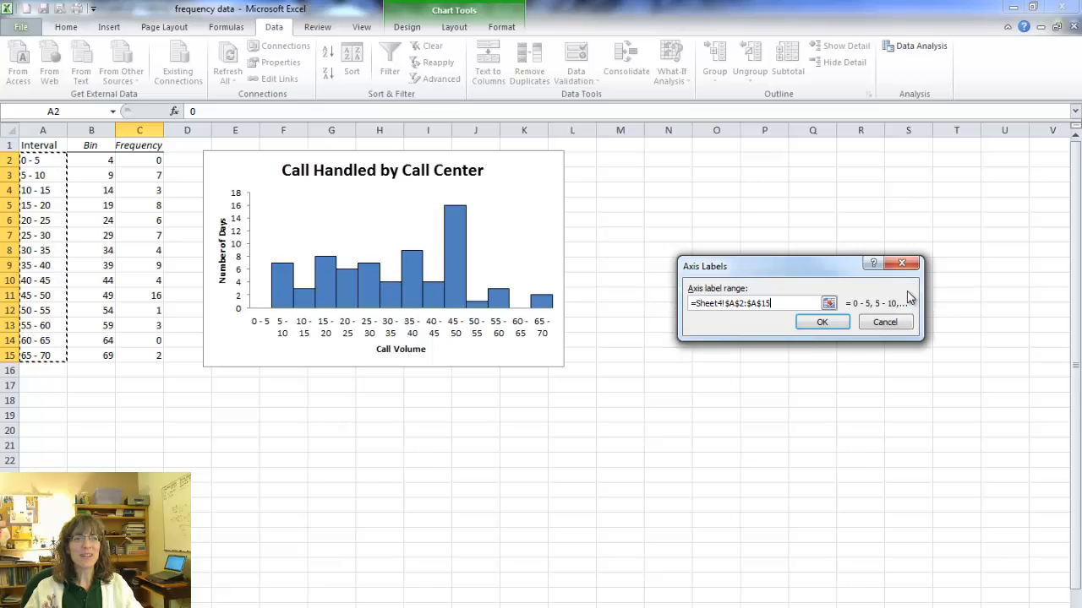
pyautogui.click(827, 326)
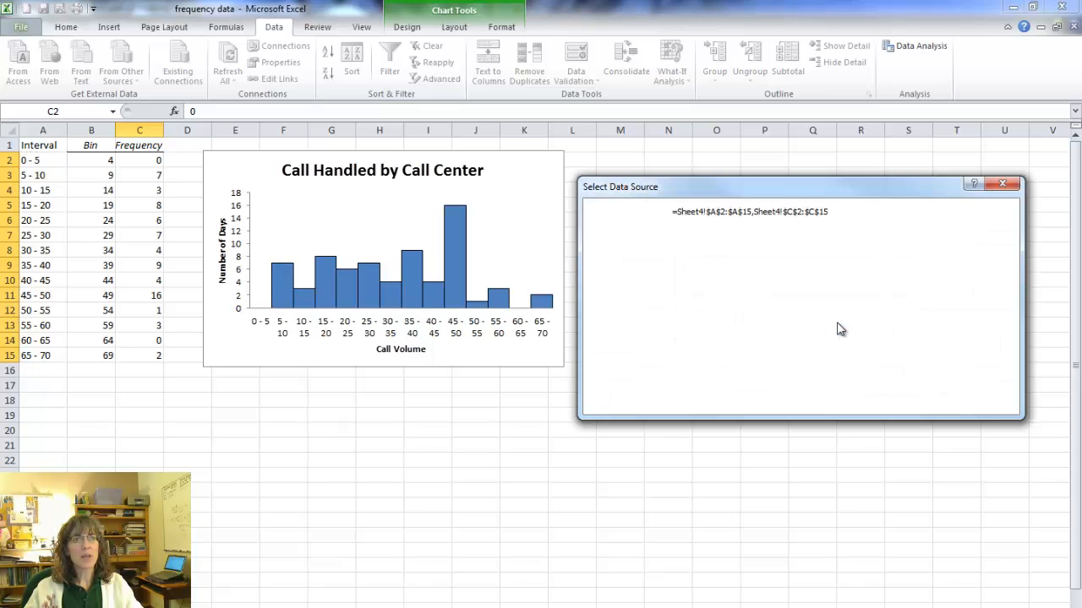
pyautogui.click(920, 401)
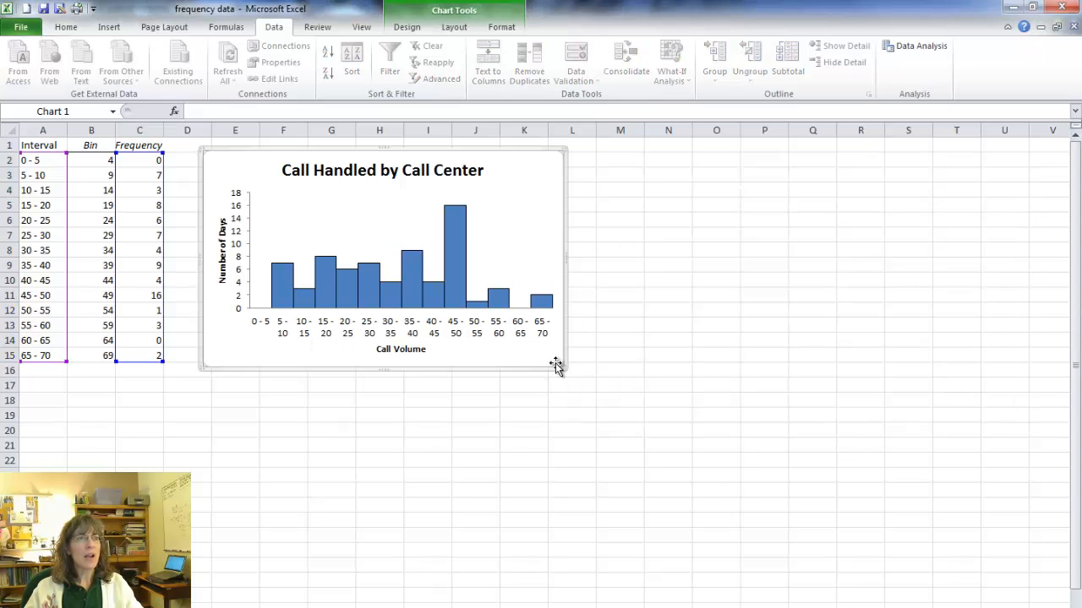
# Resize the chart to span about columns D to P in width and rows 1 to 15 in height.
pyautogui.moveTo(565, 368); pyautogui.dragTo(649, 460)
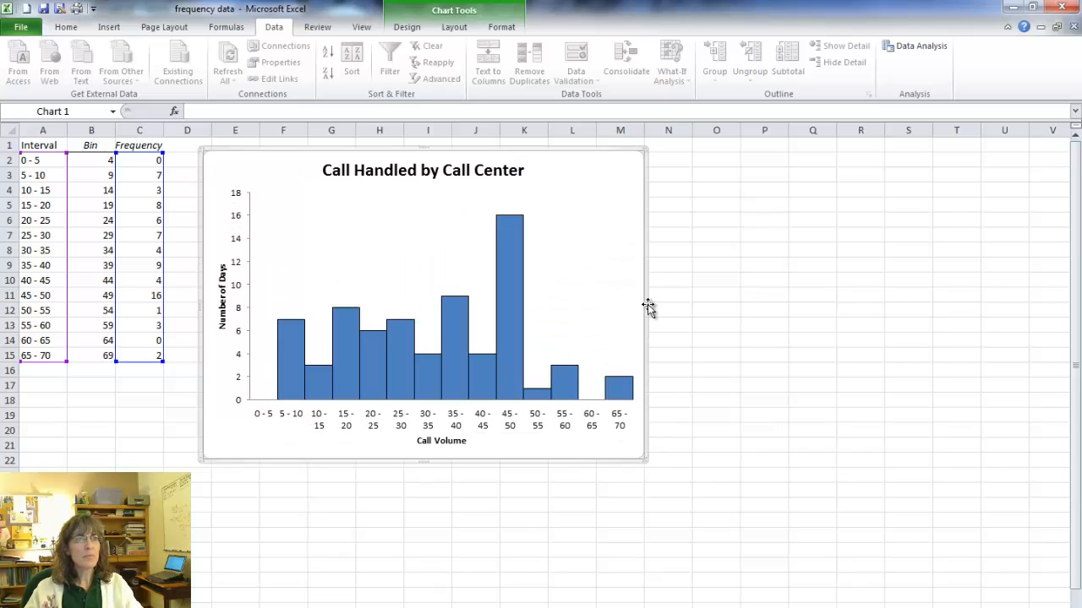
pyautogui.moveTo(648, 306); pyautogui.dragTo(794, 292)
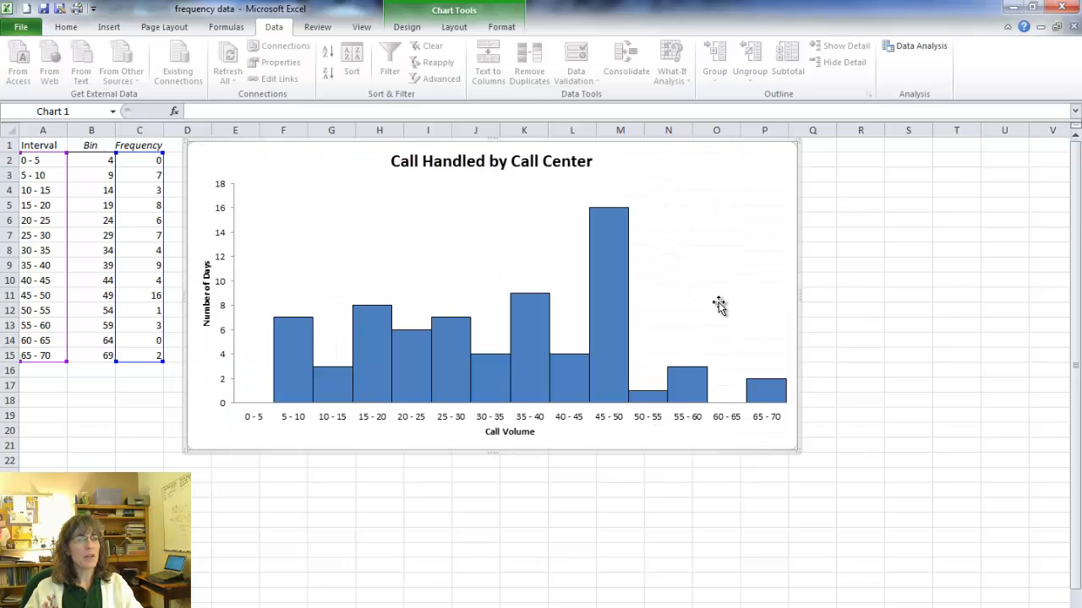
pyautogui.moveTo(596, 296)
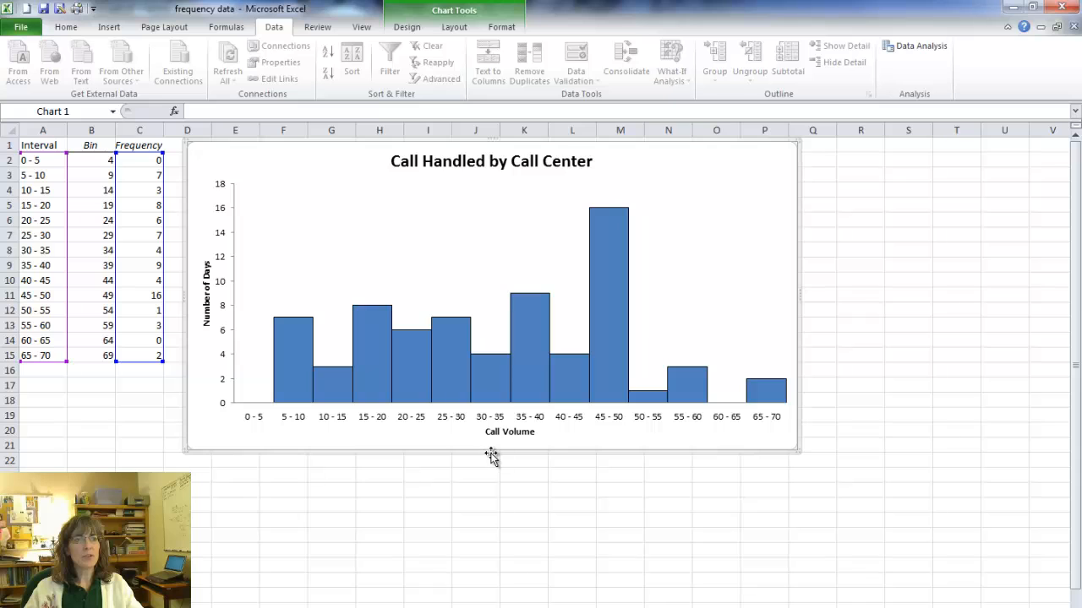
pyautogui.moveTo(492, 455); pyautogui.dragTo(492, 357)
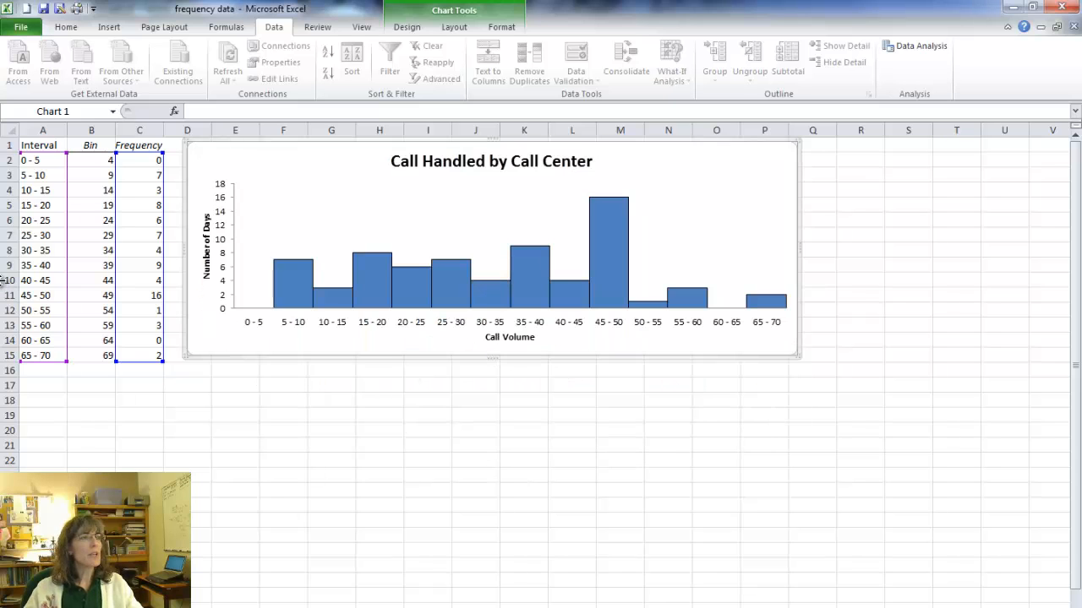
# Insert an empty column before the Bin column and select cell B2 in it.
pyautogui.click(97, 129)
pyautogui.rightClick(98, 131)
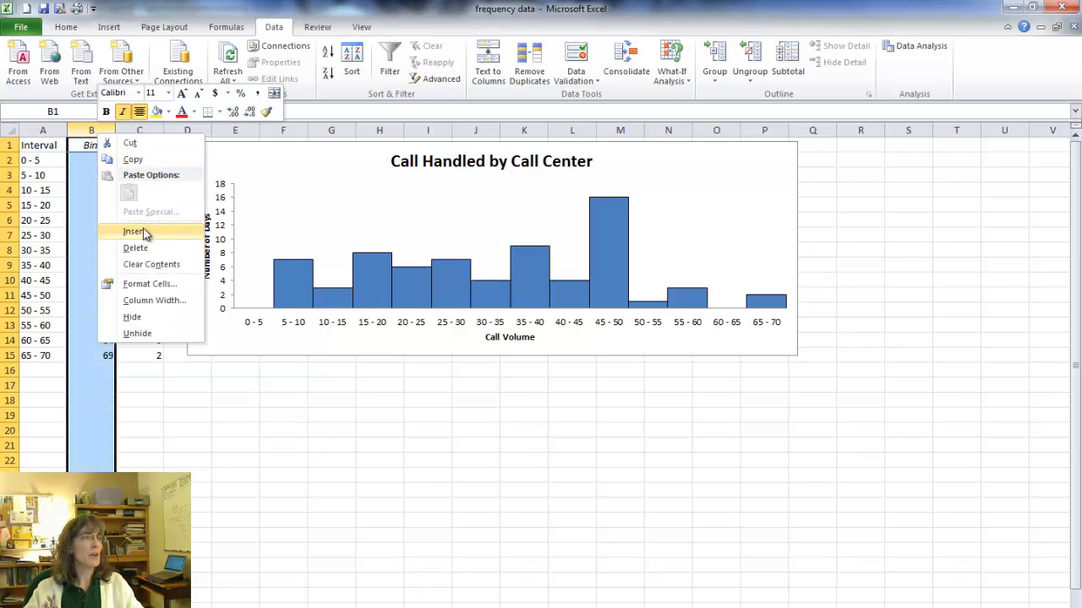
pyautogui.click(135, 231)
pyautogui.click(94, 160)
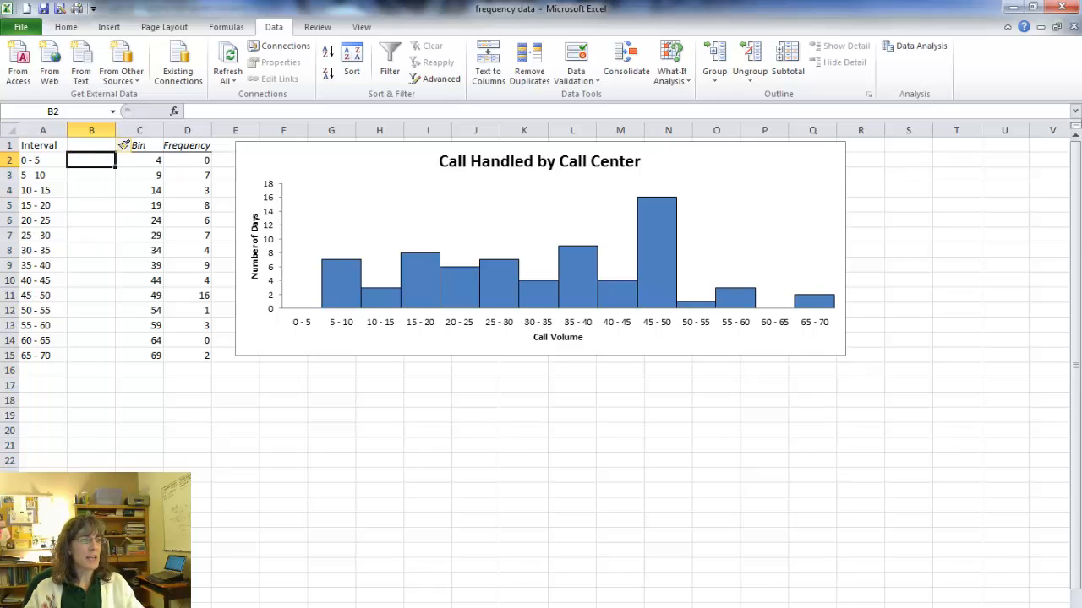
# Head column B "Midpoint" and enter =(0+5)/2 in B2 for the first interval.
pyautogui.hotkey('ctrl', 'pagedown')
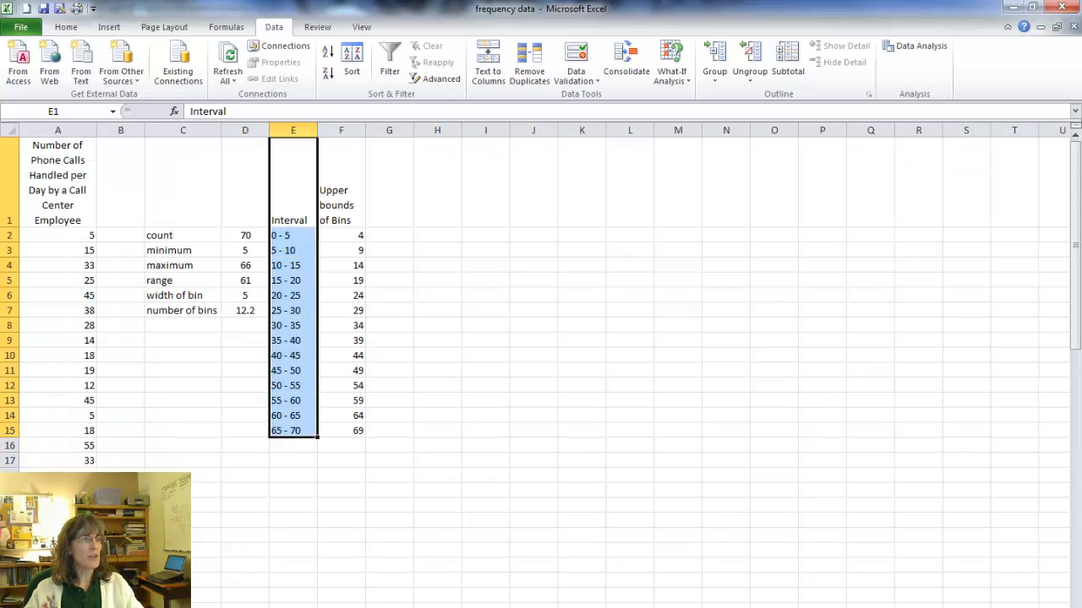
pyautogui.hotkey('ctrl', 'pageup')
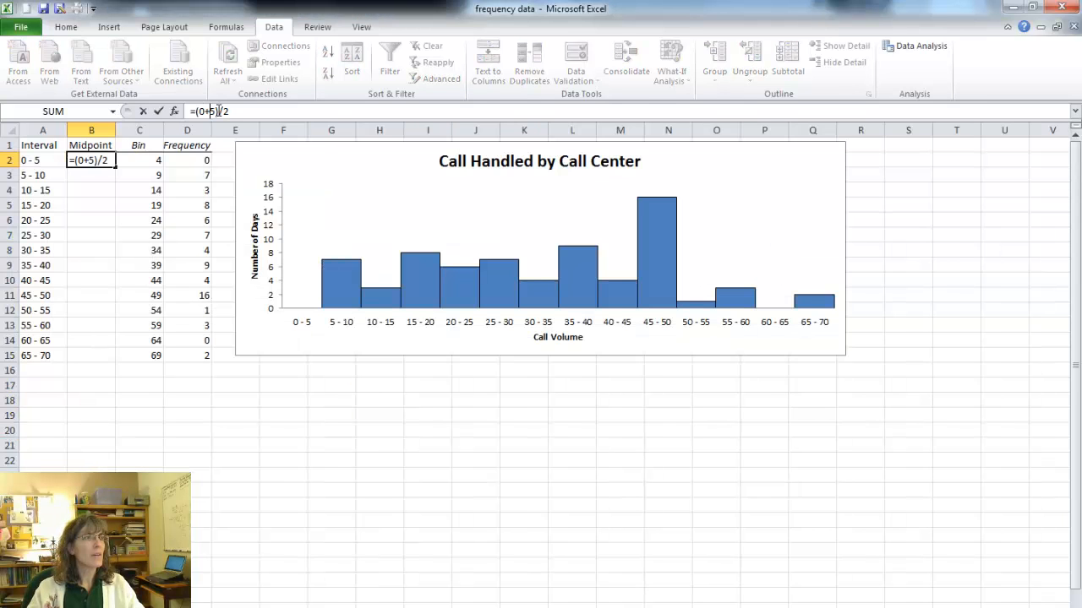
pyautogui.press('Return')
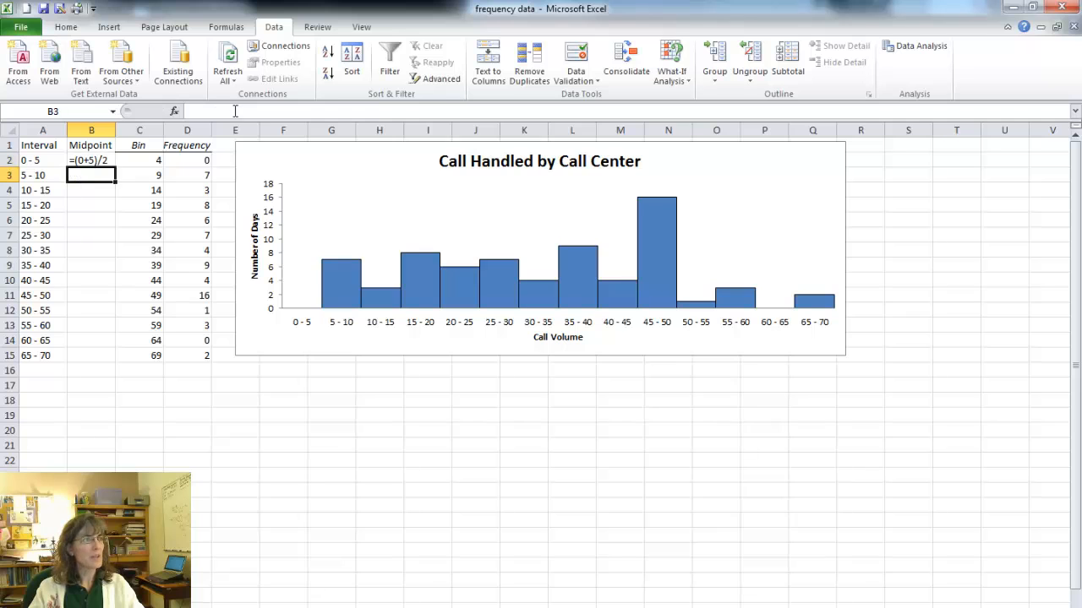
pyautogui.press('Up')
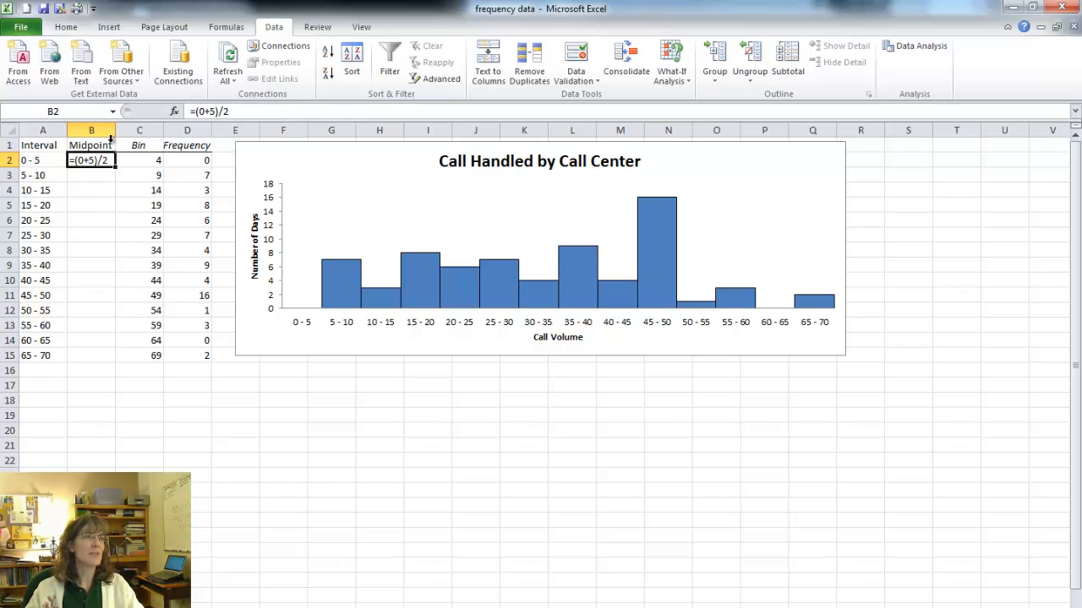
# Format the whole Midpoint column as Number with 2 decimal places and the 1000 separator.
pyautogui.click(92, 130)
pyautogui.rightClick(103, 130)
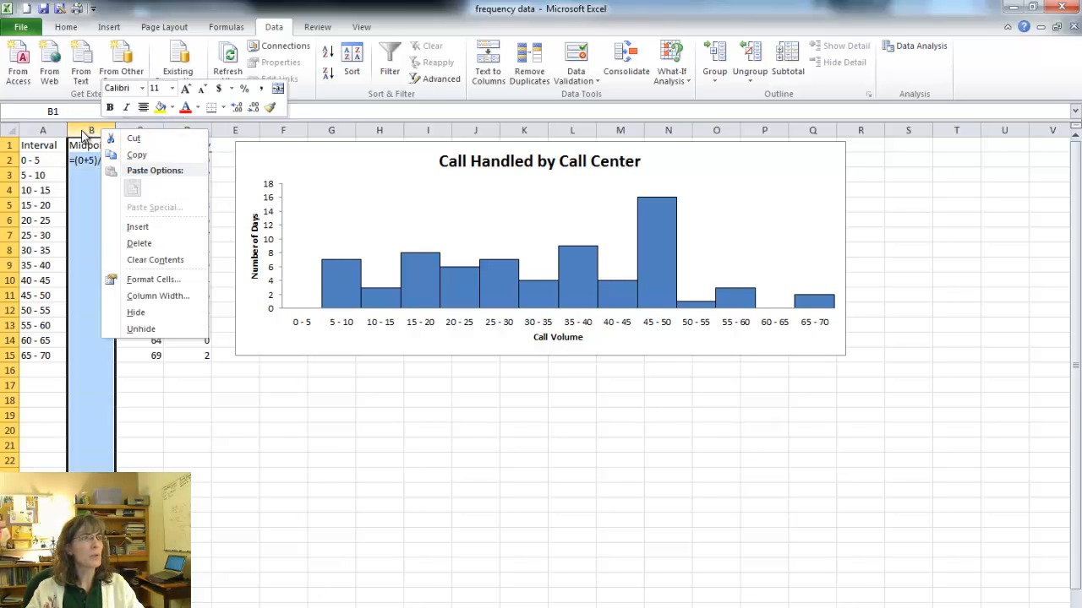
pyautogui.click(81, 128)
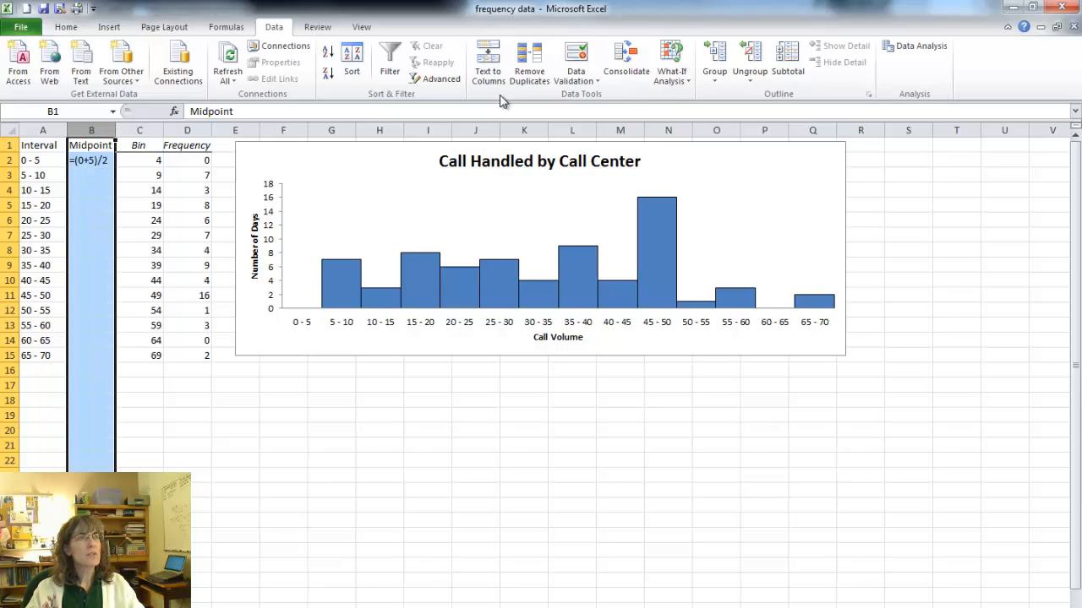
pyautogui.click(68, 27)
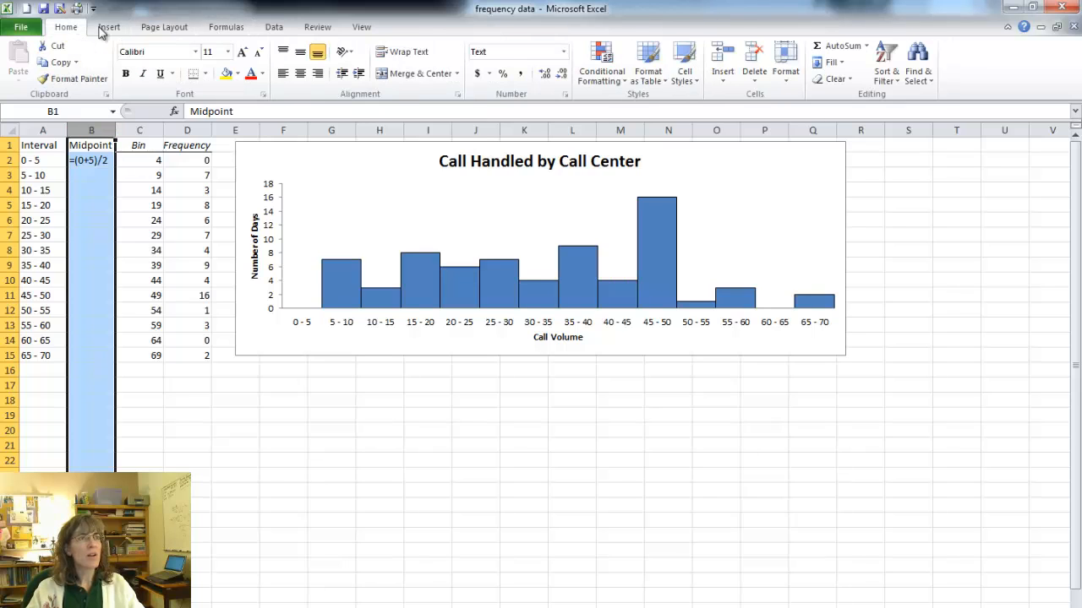
pyautogui.click(523, 78)
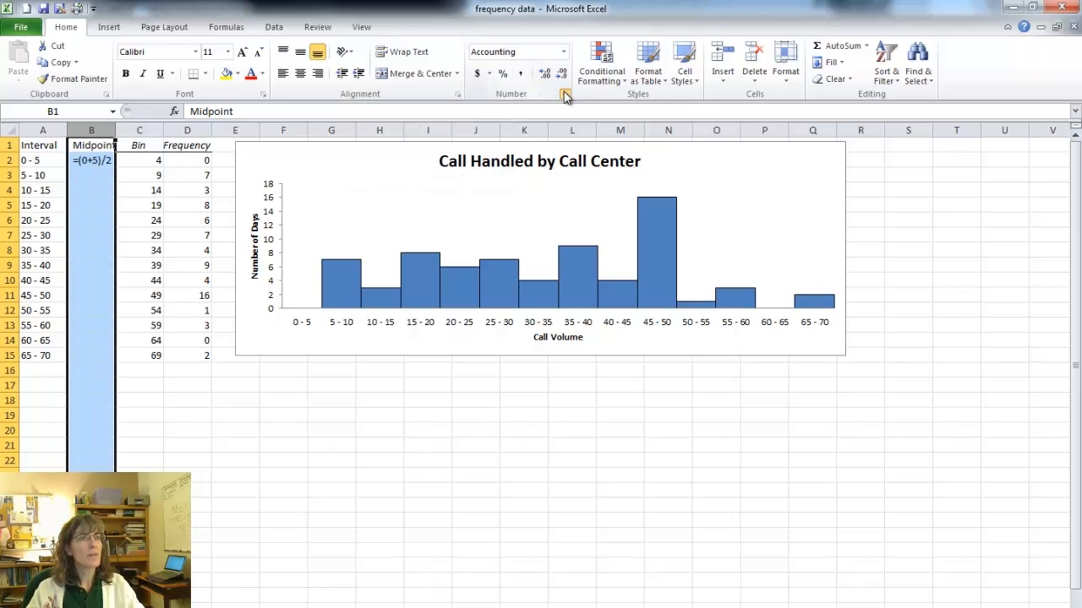
pyautogui.click(565, 95)
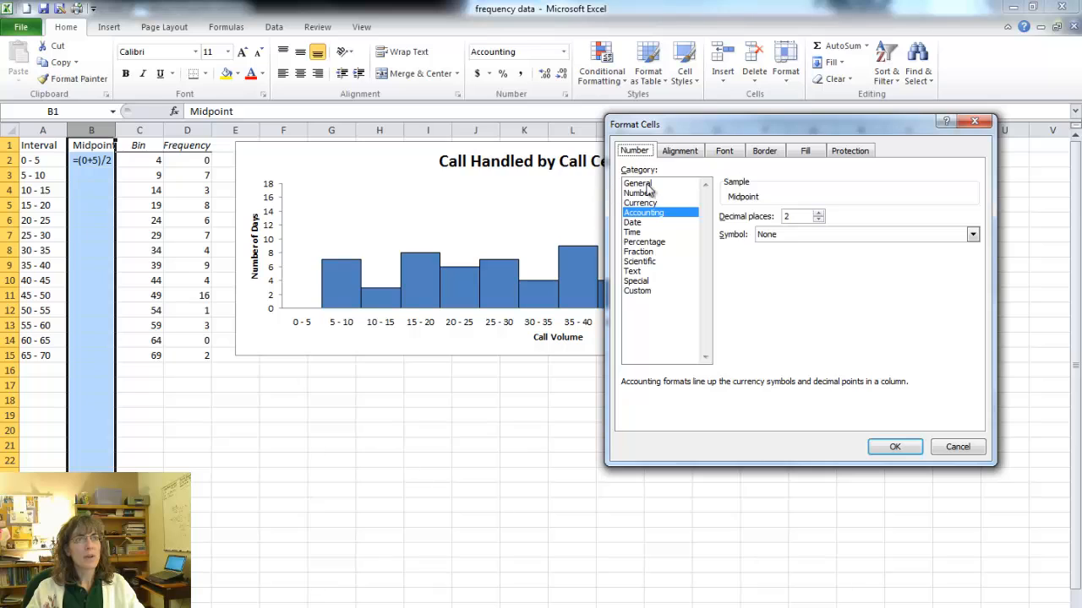
pyautogui.click(647, 193)
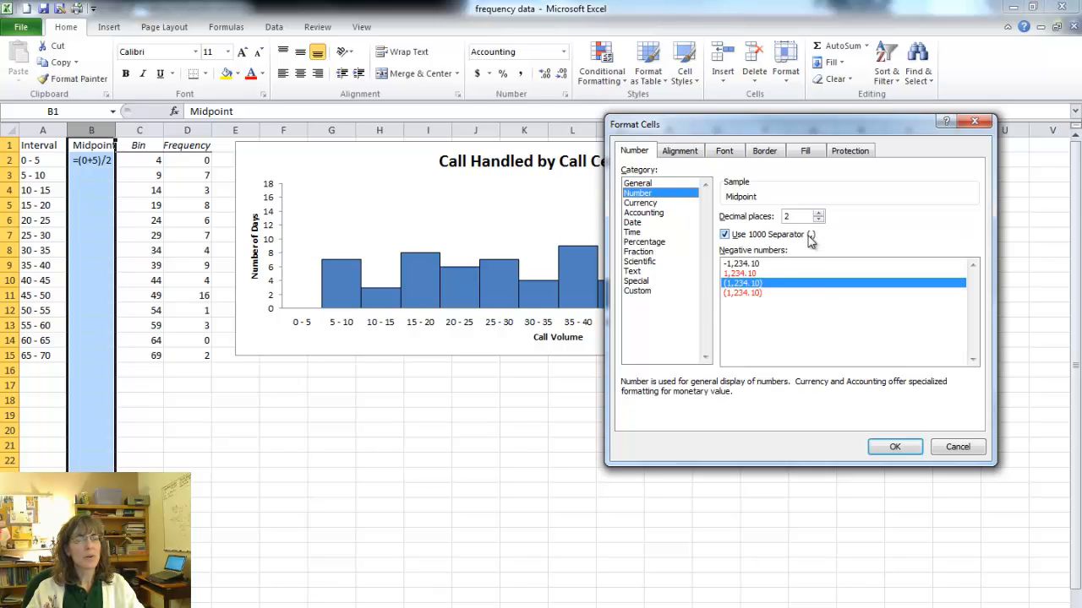
pyautogui.click(889, 444)
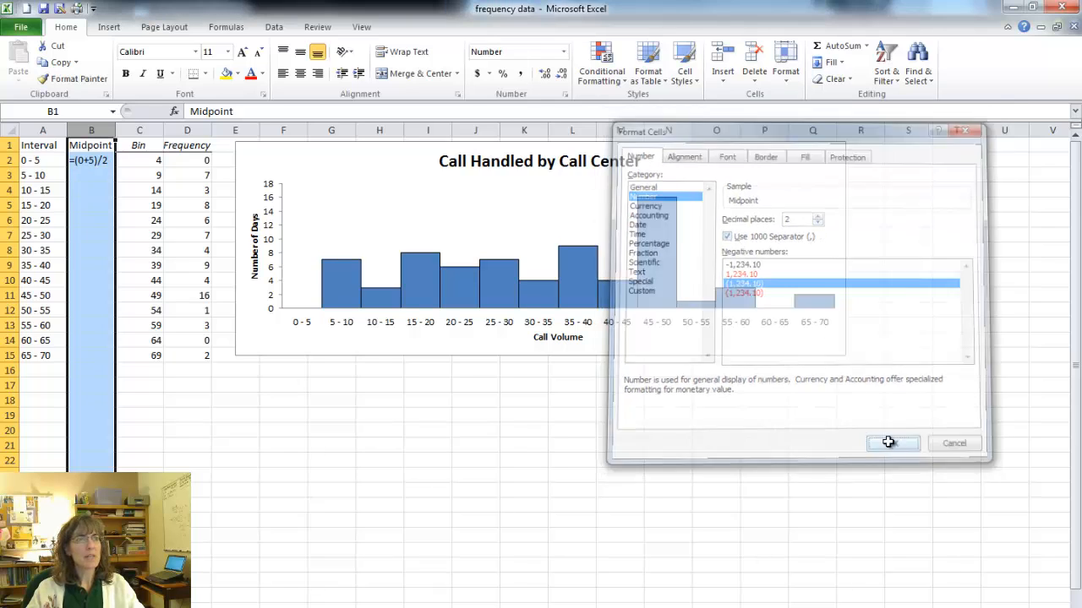
# Re-enter the midpoint formula =(0+5)/2 in B2.
pyautogui.click(97, 176)
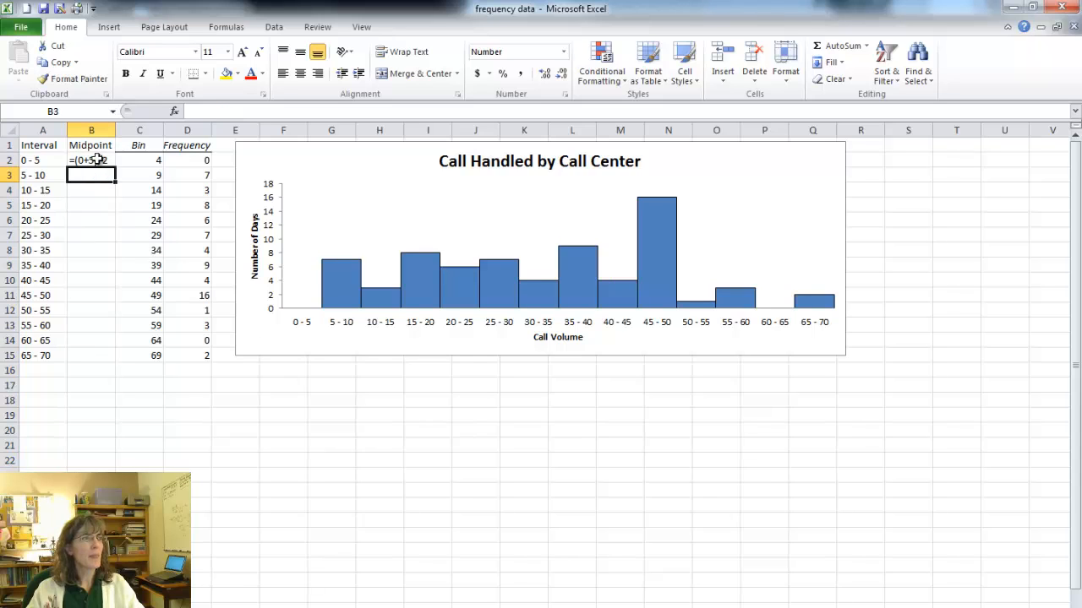
pyautogui.click(97, 161)
pyautogui.press('Return')
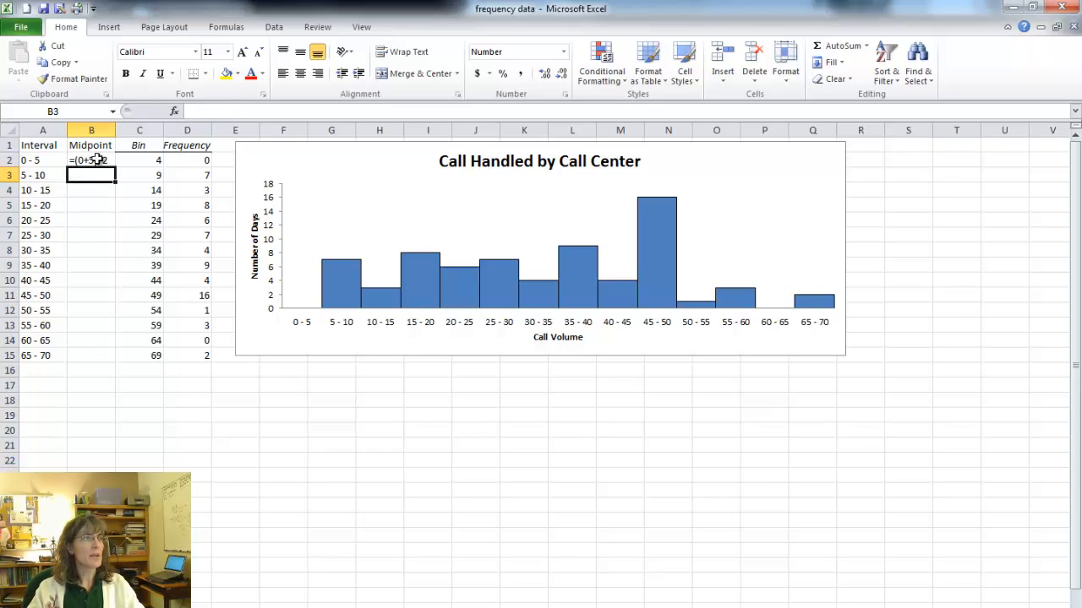
pyautogui.click(97, 160)
pyautogui.write('=')
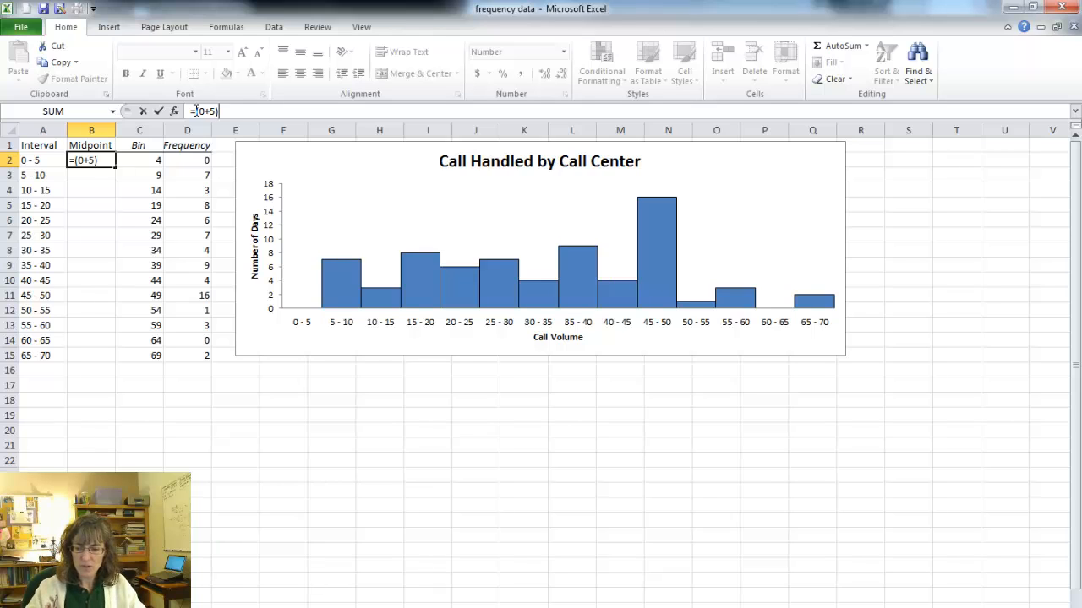
pyautogui.press('Return')
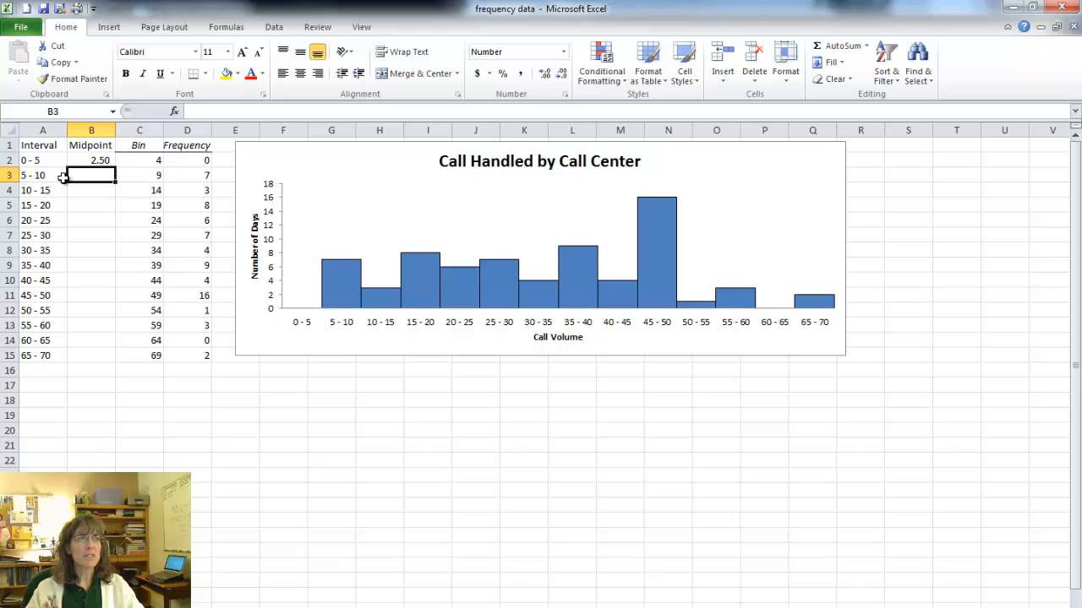
# Enter =(5+10)/2 in B3 and try filling the B2:B3 formulas down to B15.
pyautogui.click(100, 162)
pyautogui.click(89, 176)
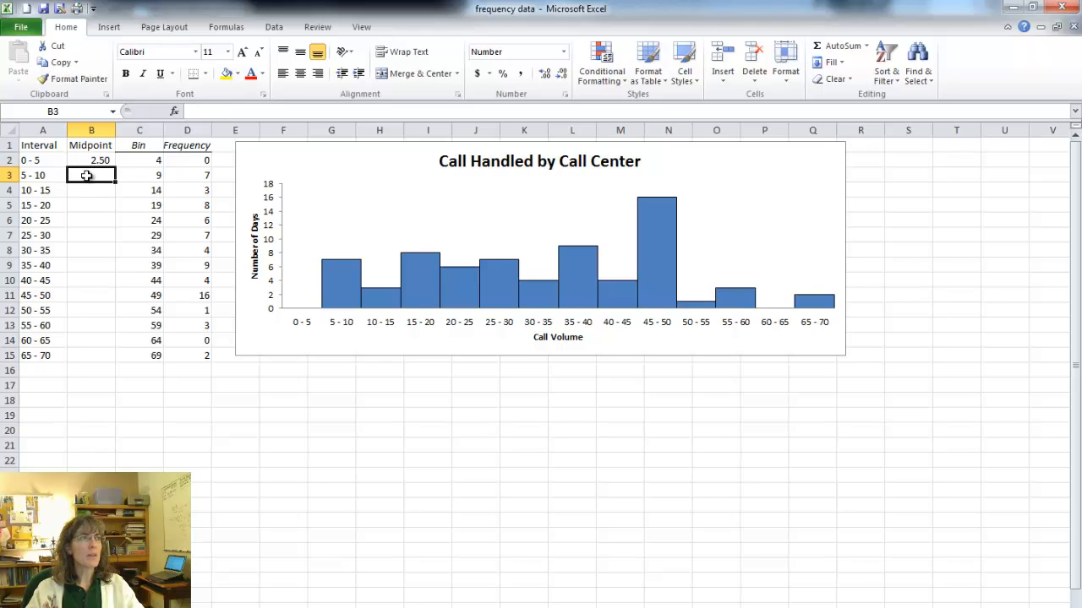
pyautogui.write('=')
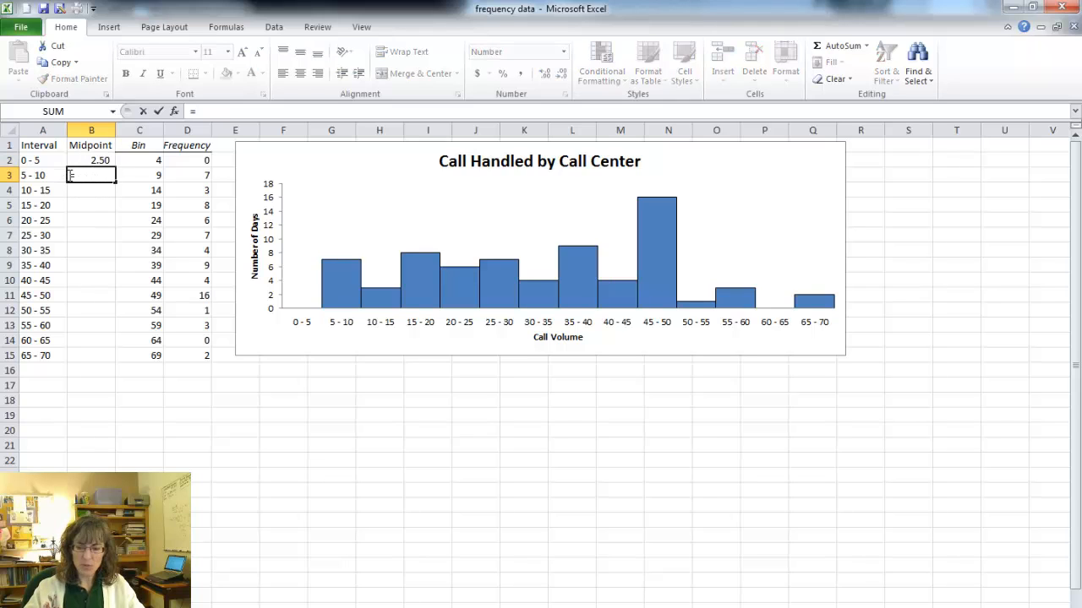
pyautogui.write('(5+10')
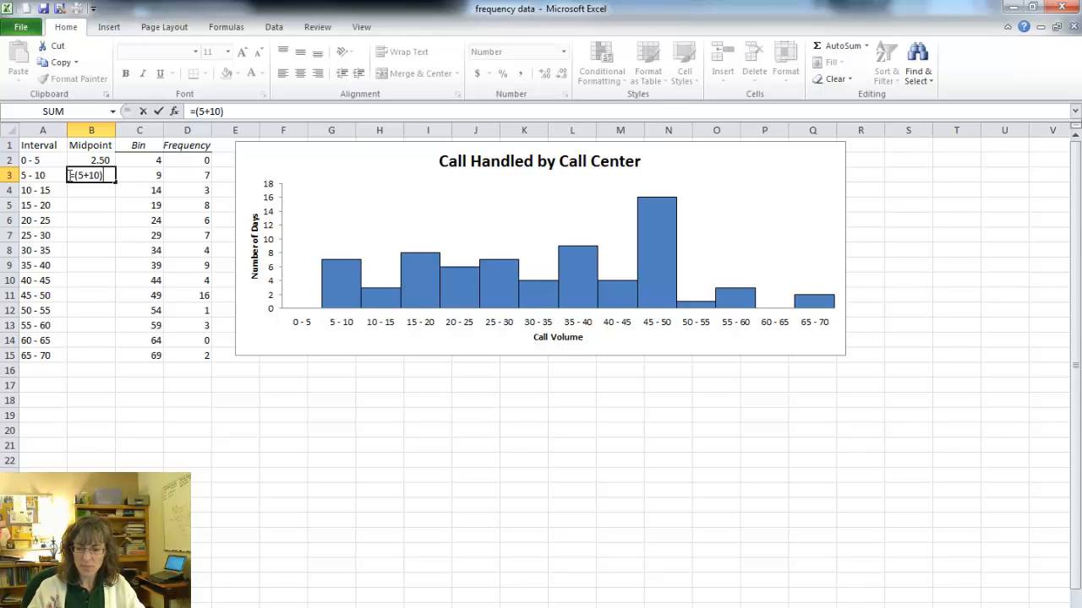
pyautogui.write('2')
pyautogui.press('Return')
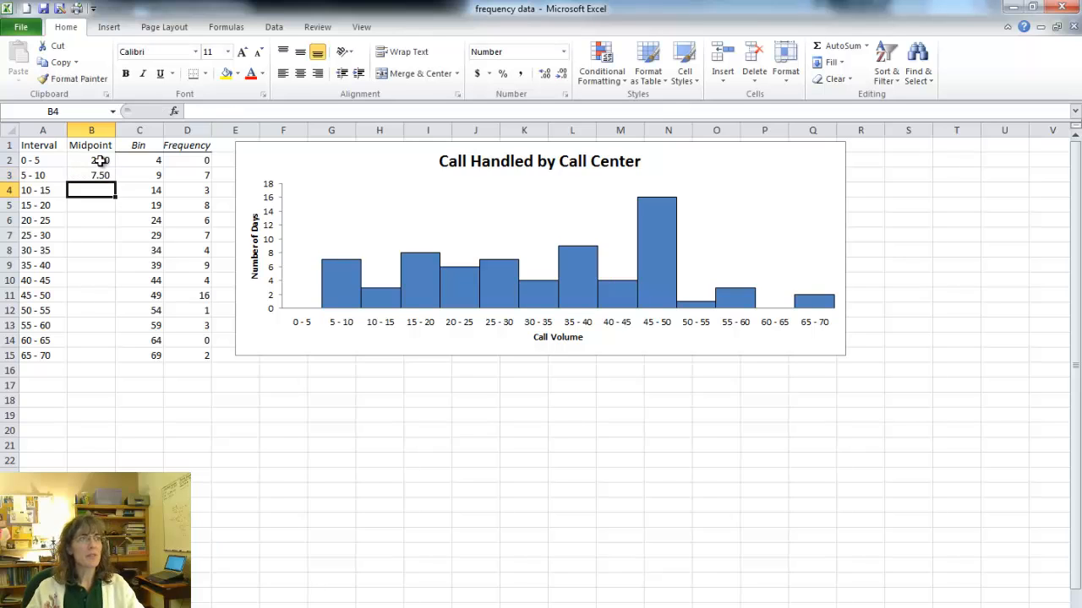
pyautogui.moveTo(100, 161); pyautogui.dragTo(117, 367)
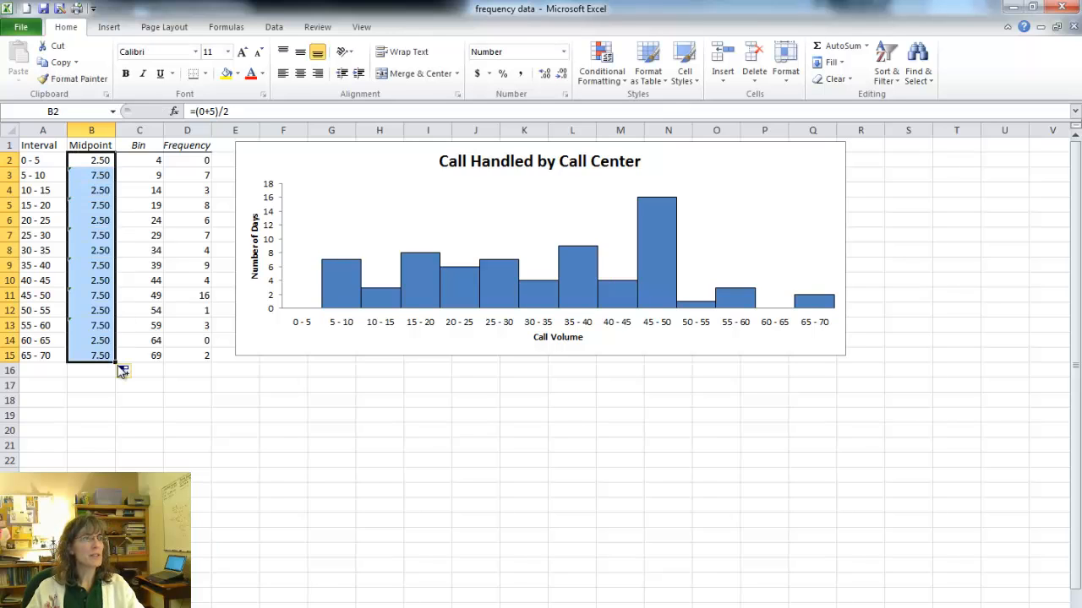
# Enter =B3+5 in B4 and fill the formula down through B15.
pyautogui.click(85, 192)
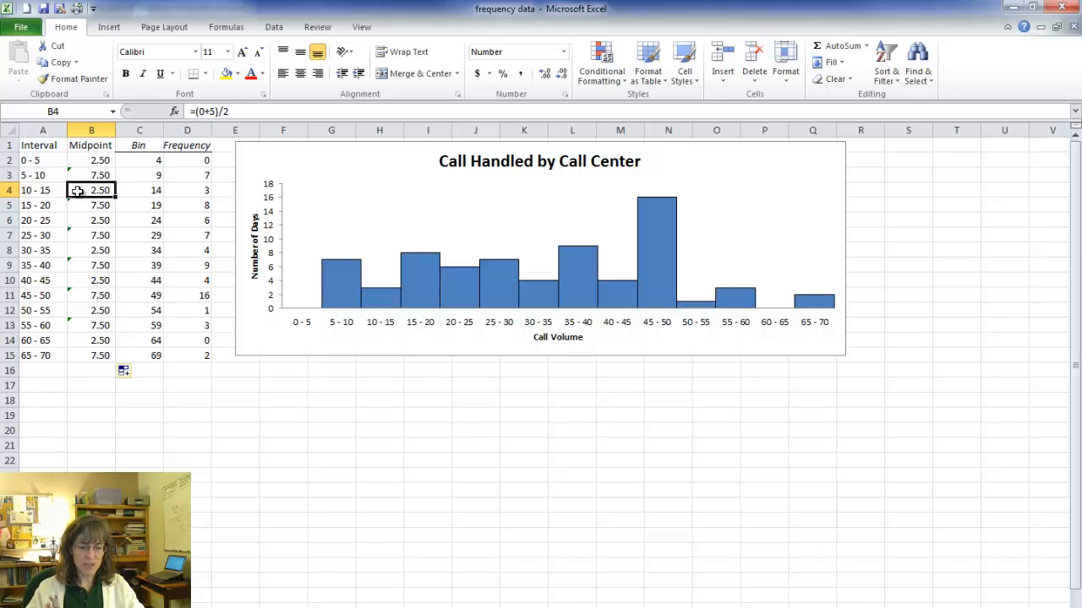
pyautogui.write('=')
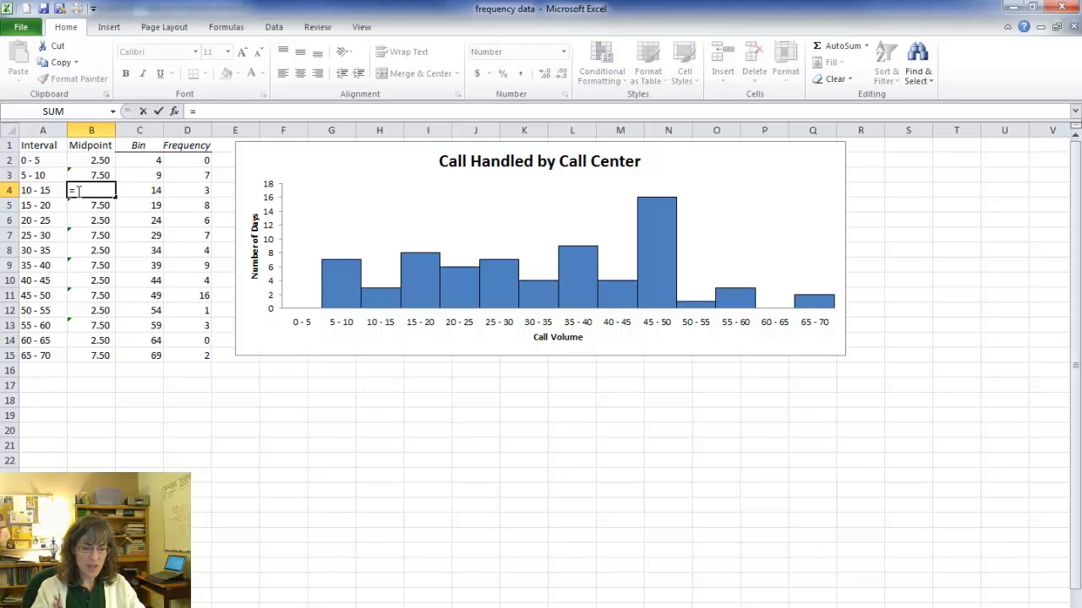
pyautogui.click(87, 175)
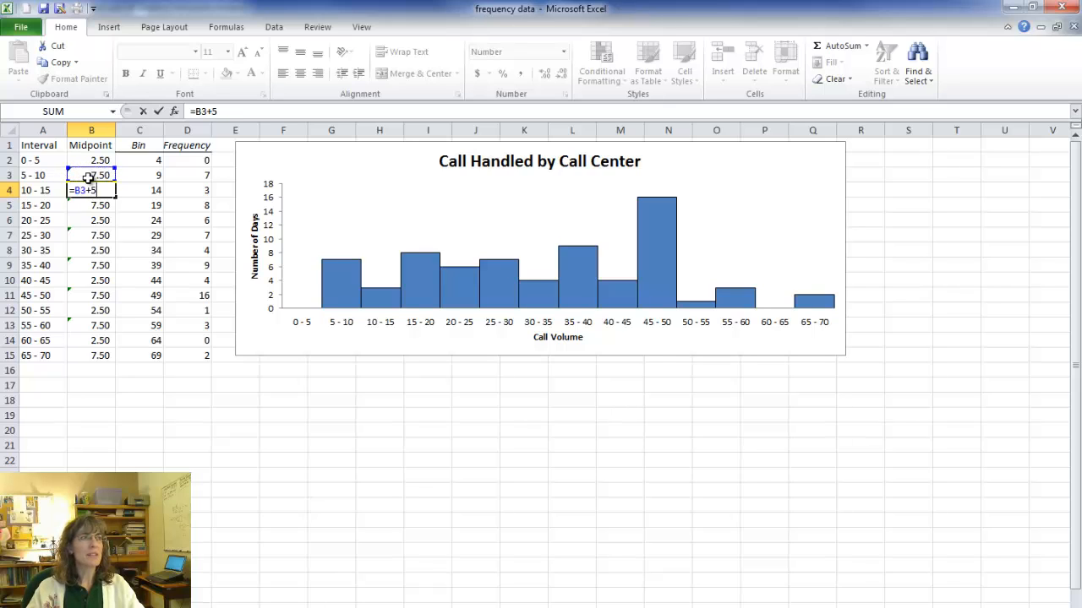
pyautogui.press('Return')
pyautogui.click(97, 191)
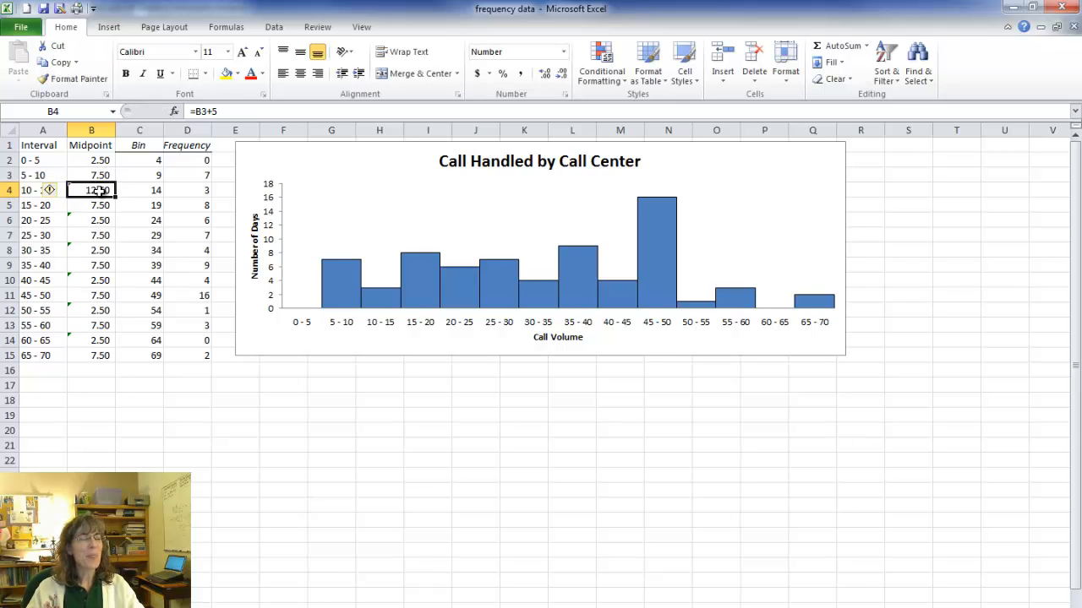
pyautogui.moveTo(115, 197); pyautogui.dragTo(137, 351)
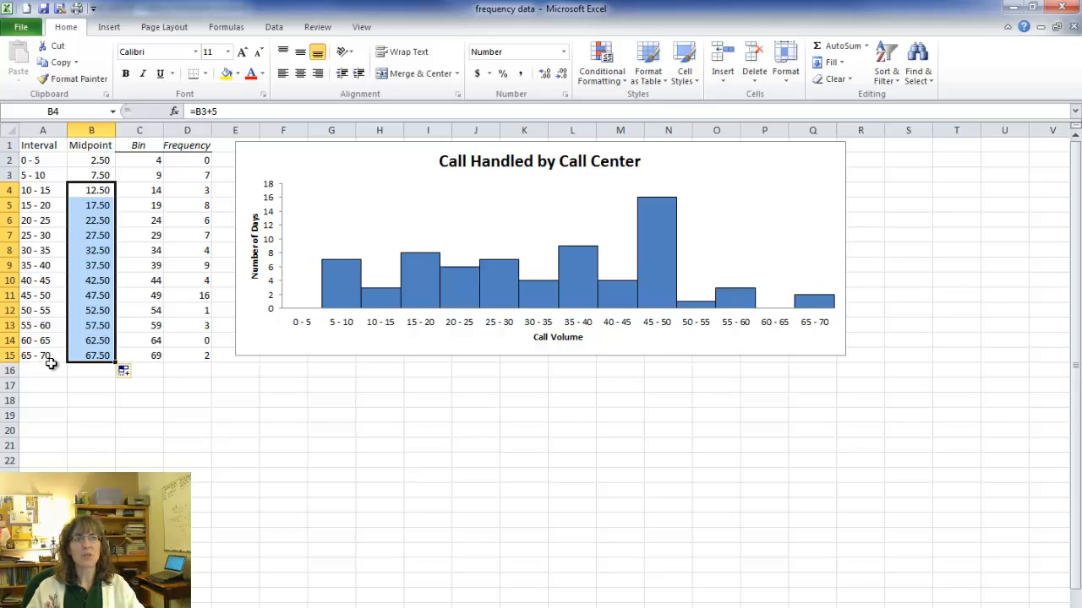
pyautogui.click(93, 394)
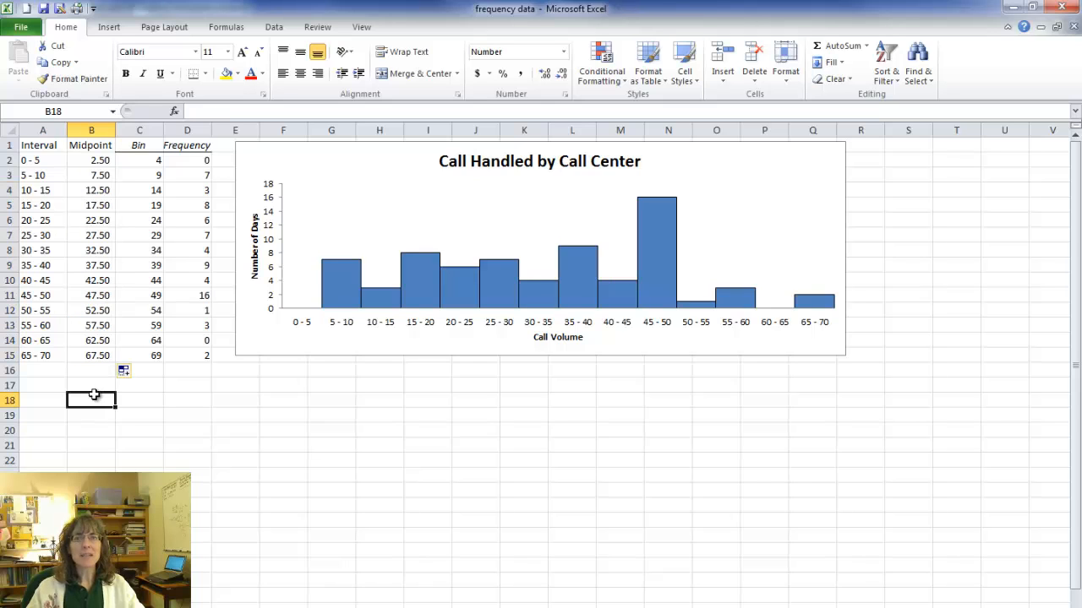
# Replace the chart's horizontal axis labels with the midpoint values in B2:B15.
pyautogui.click(774, 172)
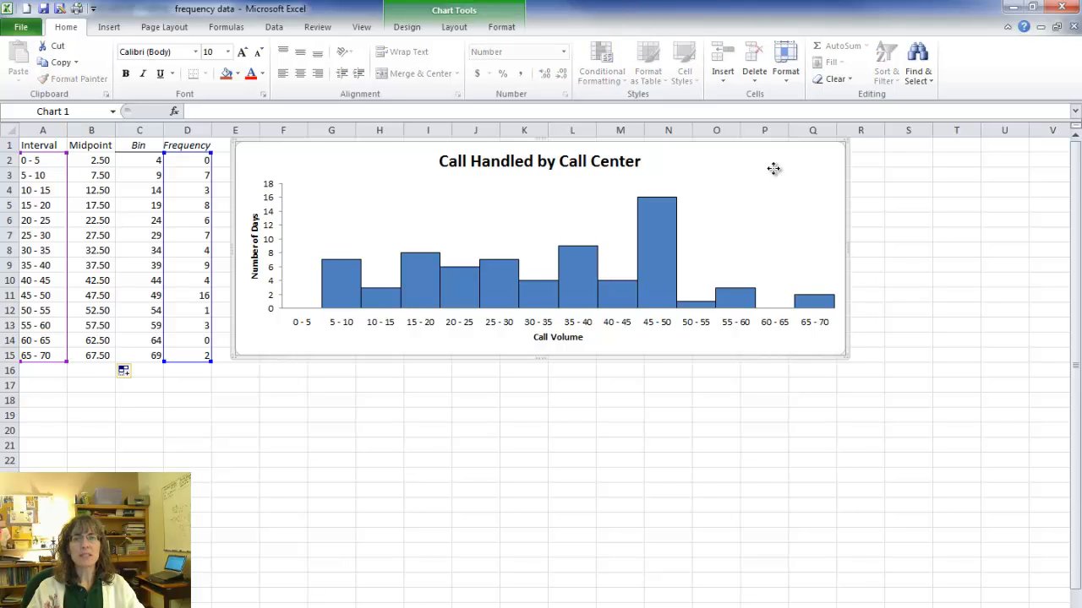
pyautogui.rightClick(774, 169)
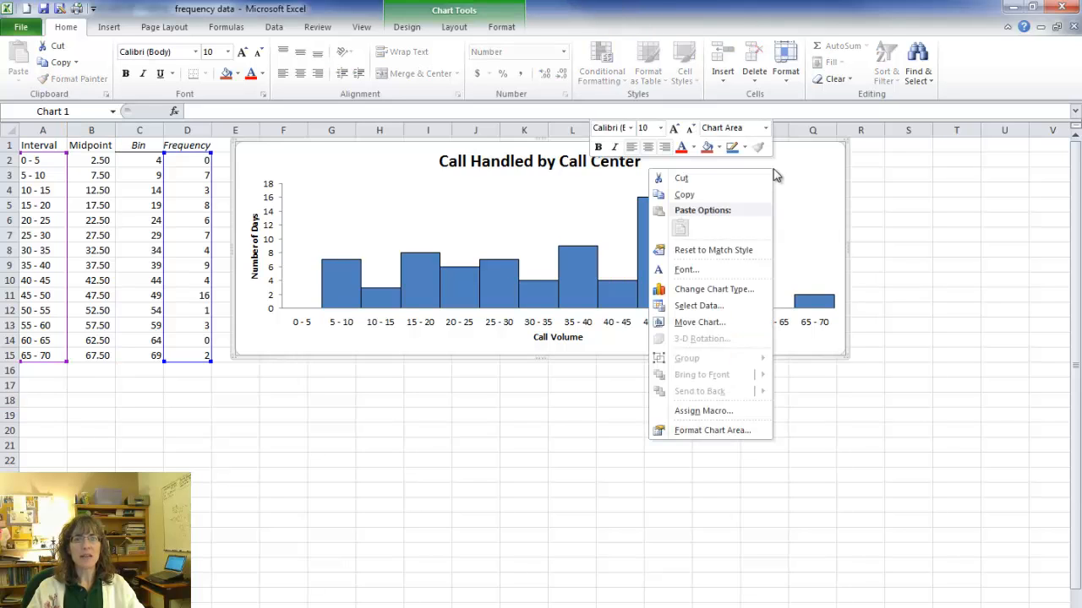
pyautogui.click(701, 306)
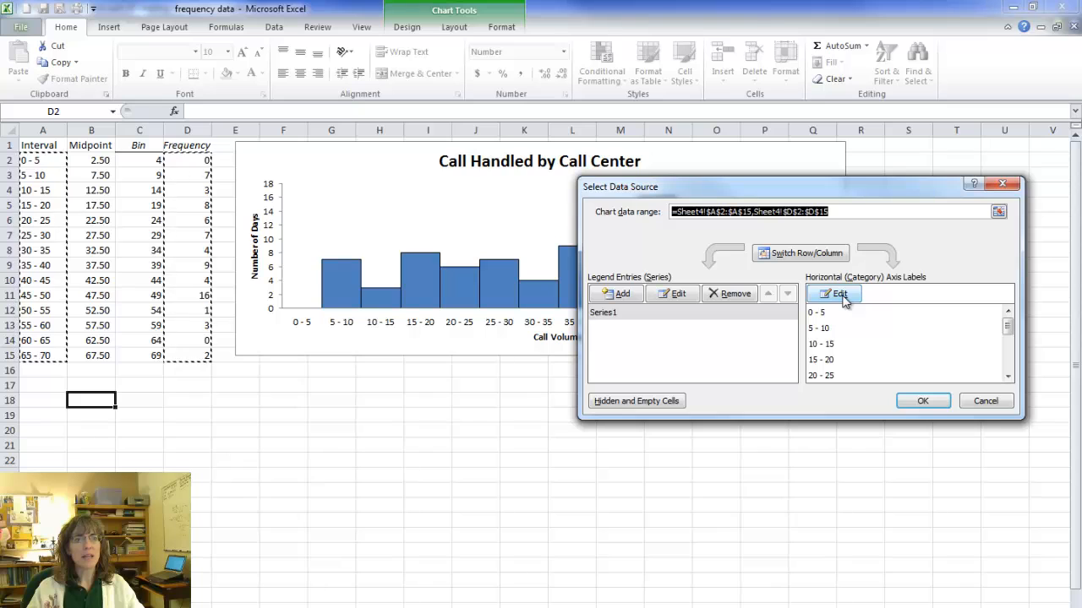
pyautogui.click(839, 294)
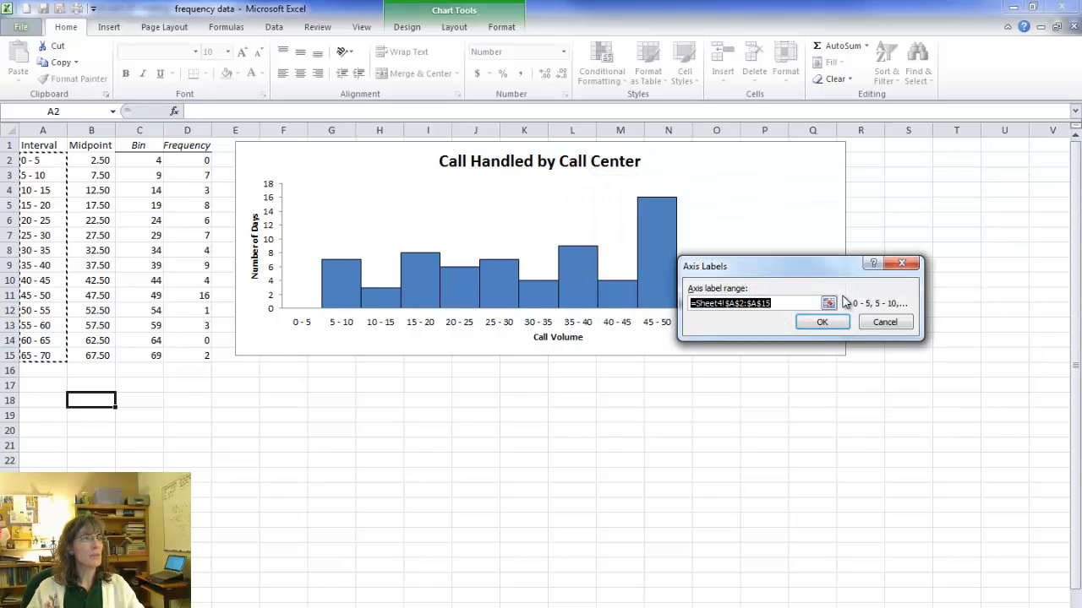
pyautogui.click(829, 303)
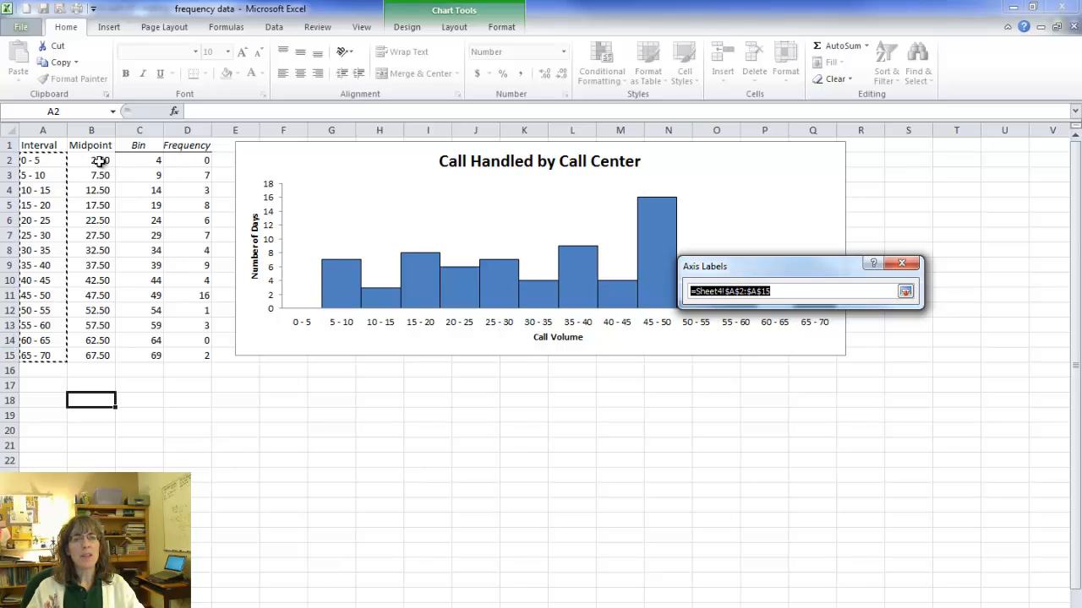
pyautogui.moveTo(100, 161); pyautogui.dragTo(93, 355)
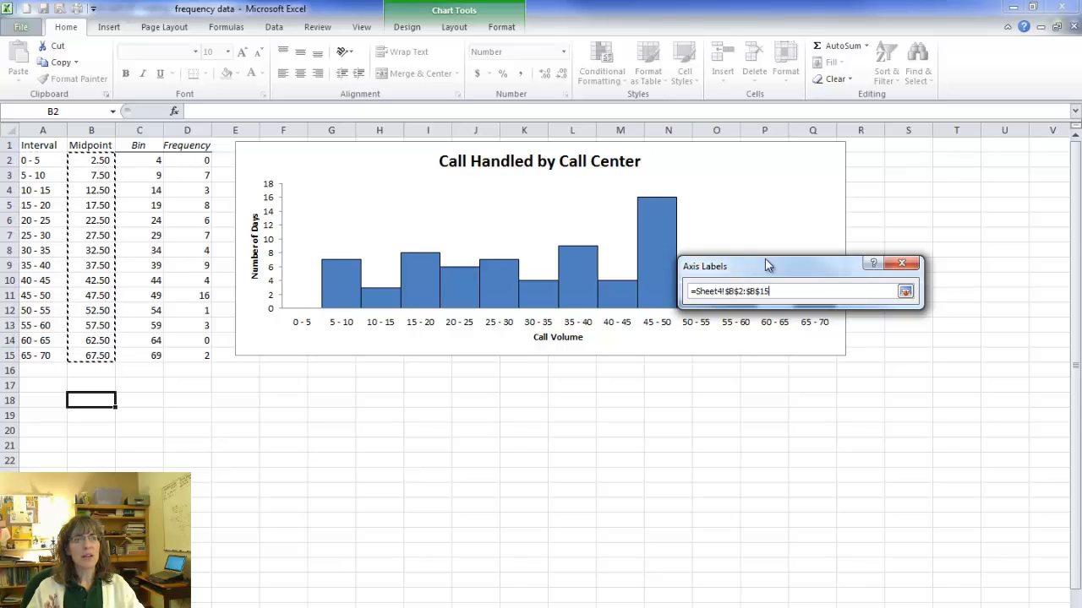
pyautogui.click(905, 290)
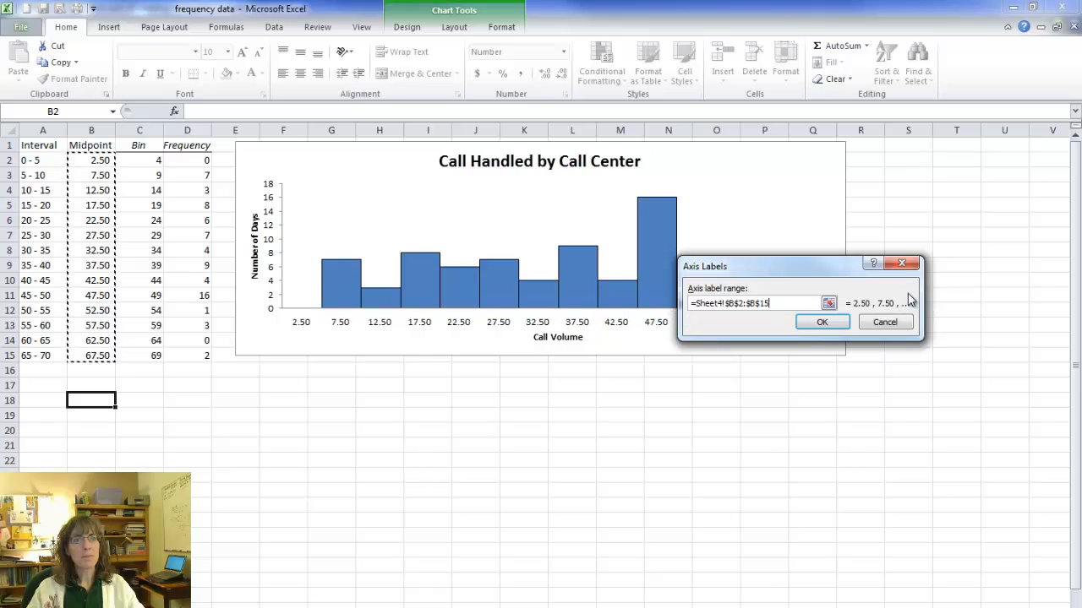
pyautogui.click(820, 323)
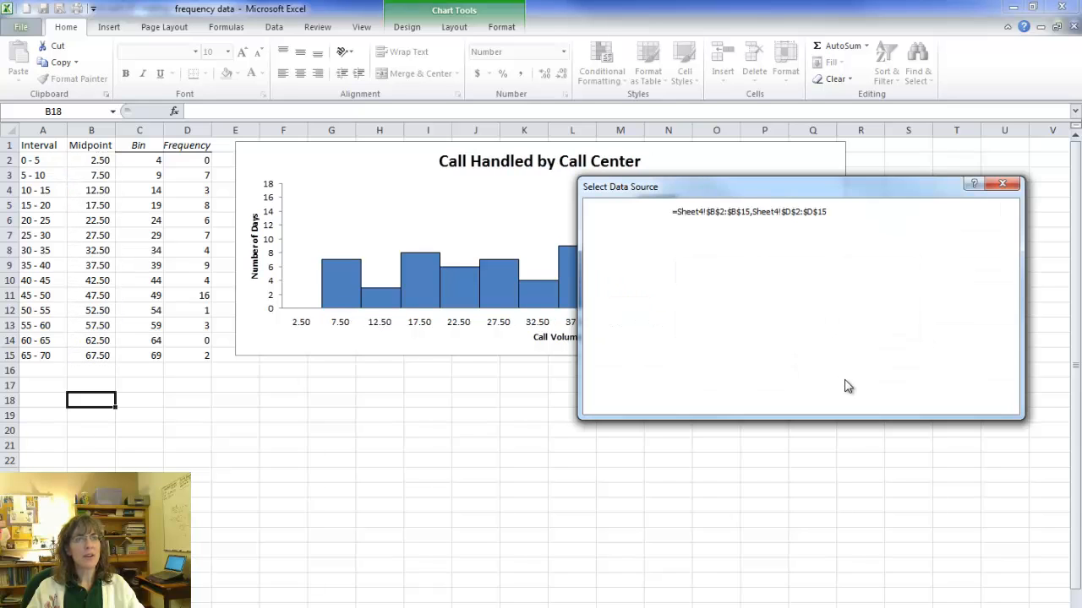
pyautogui.click(924, 403)
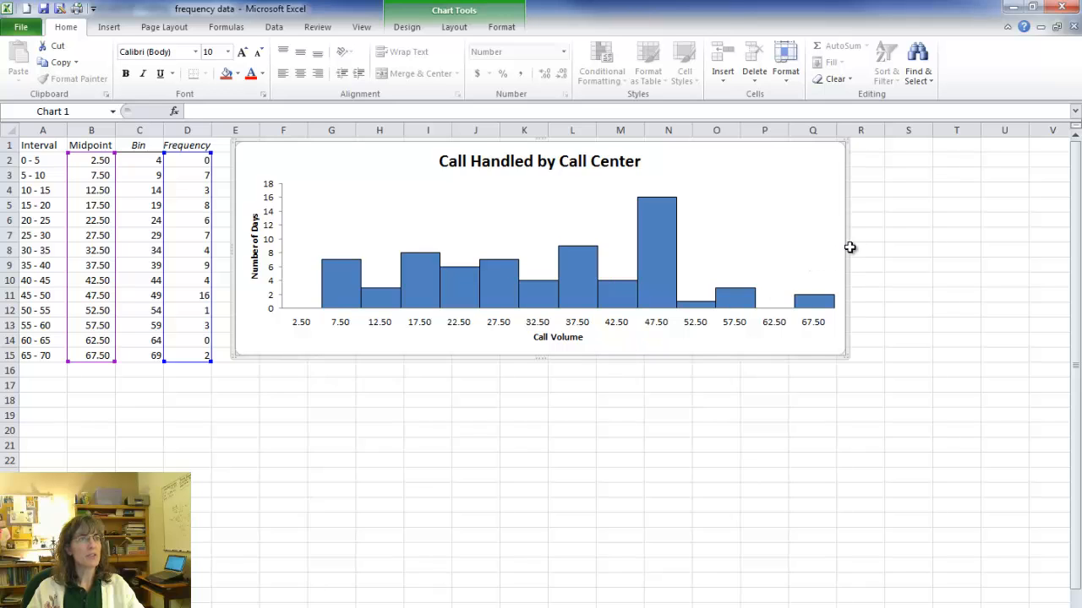
# Narrow the histogram so its right edge ends in column O, and show the column B midpoints with one decimal place.
pyautogui.moveTo(847, 247); pyautogui.dragTo(727, 249)
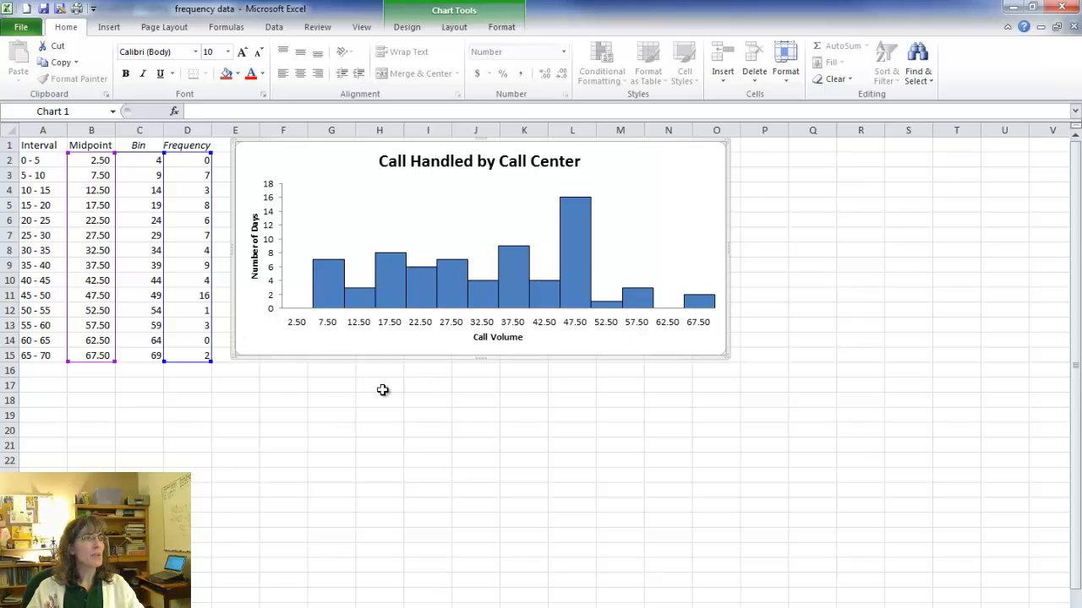
pyautogui.click(201, 413)
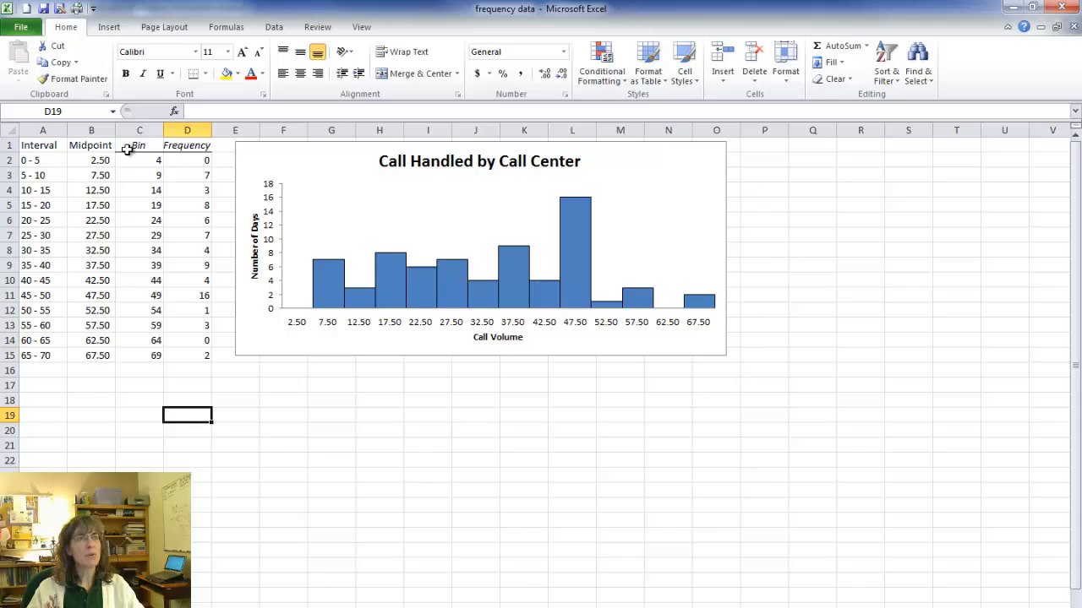
pyautogui.click(95, 130)
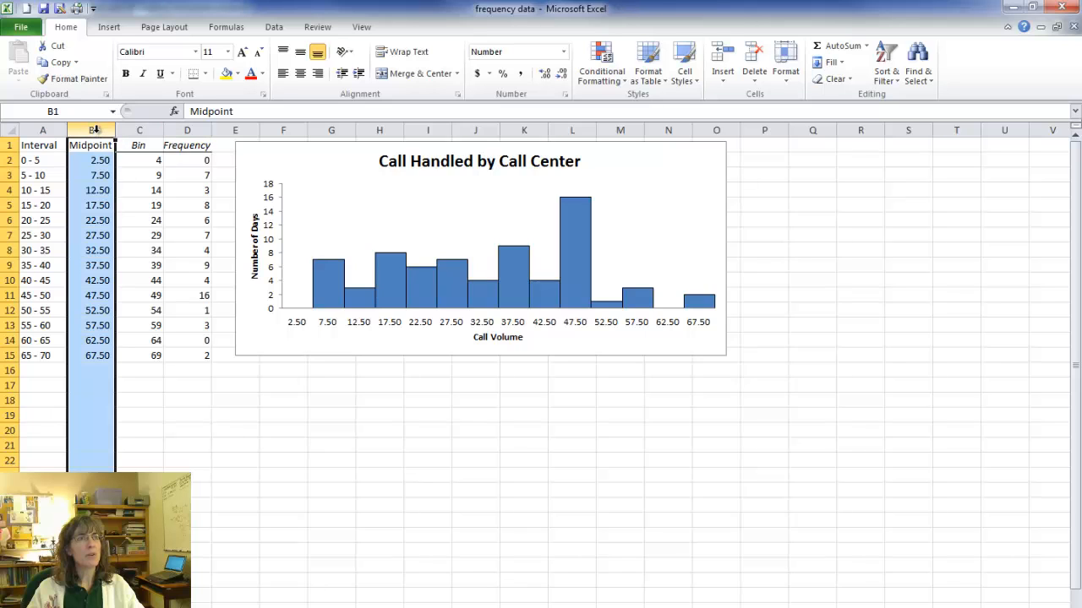
pyautogui.click(564, 76)
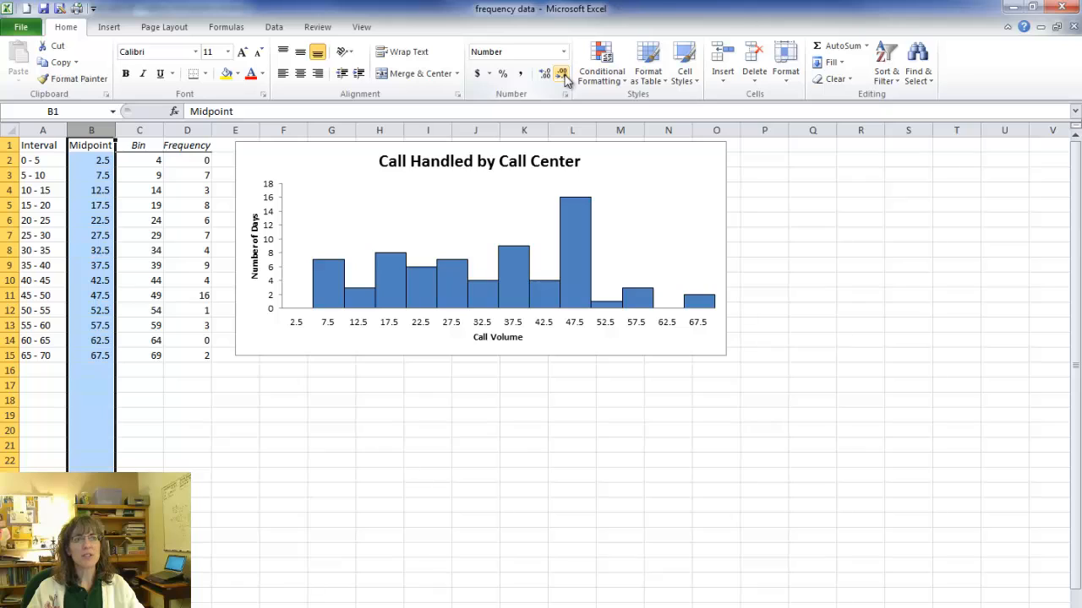
pyautogui.click(539, 406)
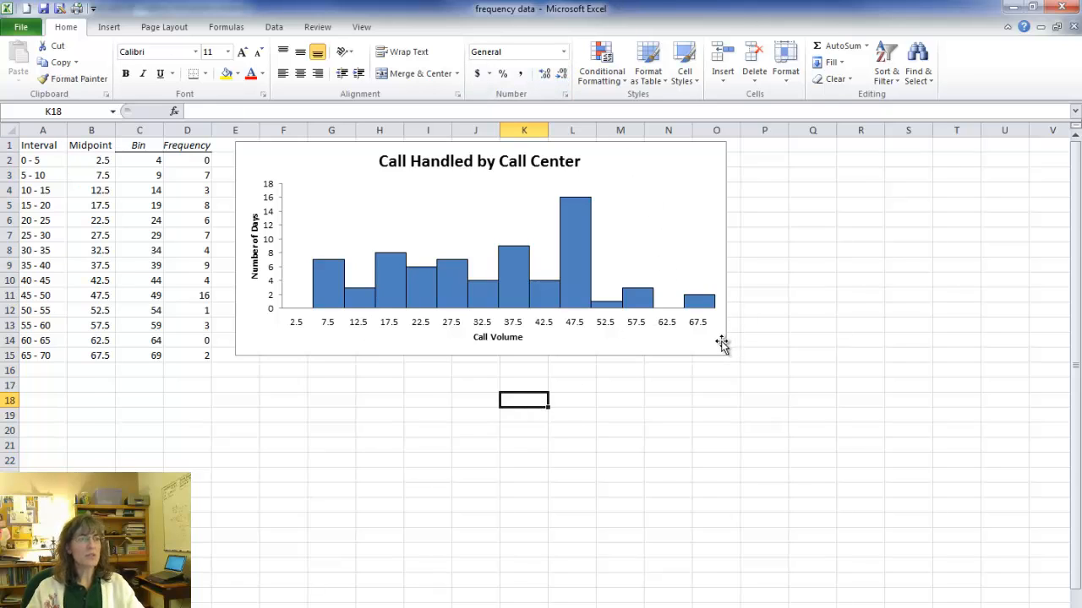
# Copy the Call Handled by Call Center histogram and paste it into the blank Word document.
pyautogui.click(685, 182)
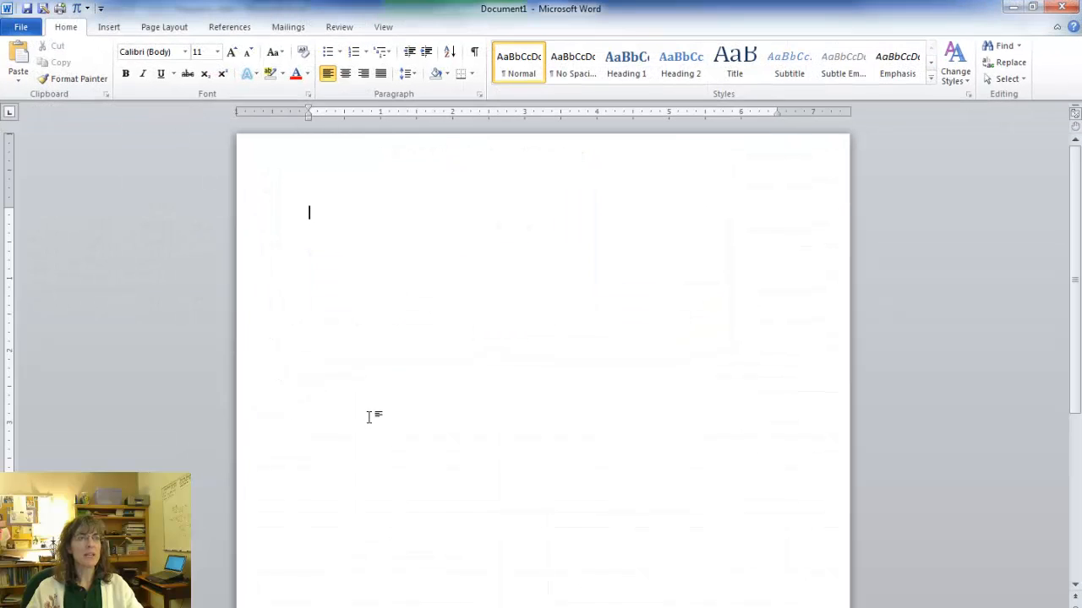
pyautogui.hotkey('ctrl', 'v')
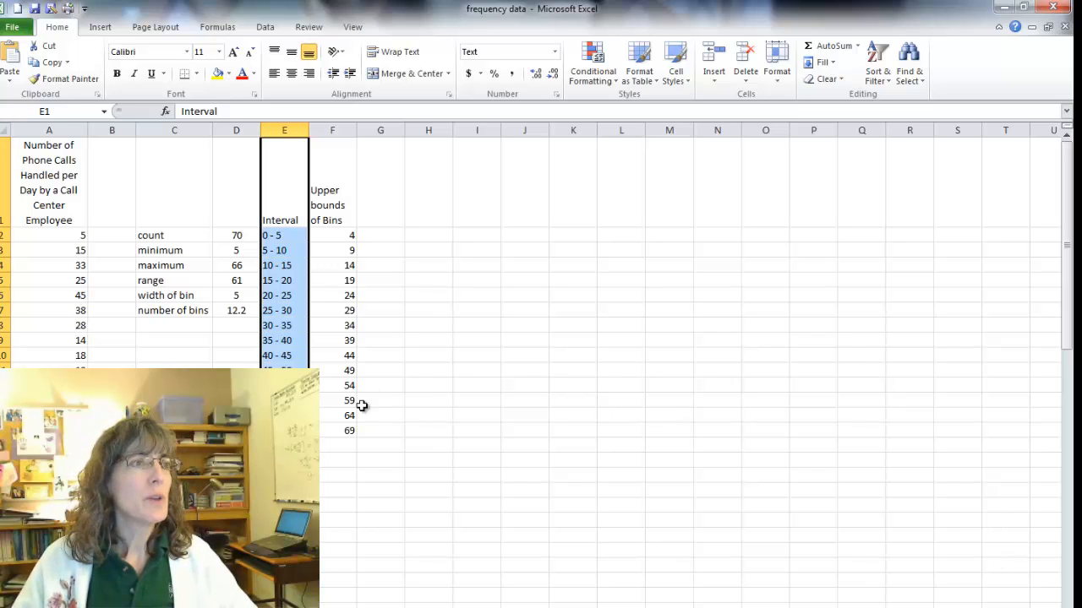
# Copy the data range A1:F71 from the phone call data sheet, paste it into the blank Word document and review the pasted table.
pyautogui.click(377, 433)
pyautogui.moveTo(343, 429); pyautogui.dragTo(5, 199)
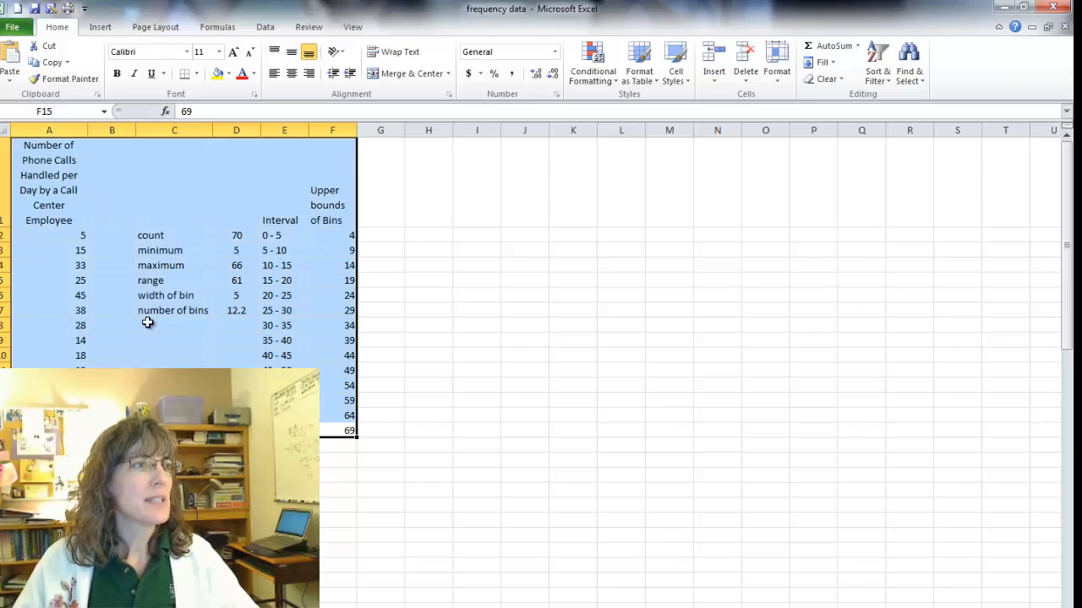
pyautogui.scroll(-6, 145, 321)
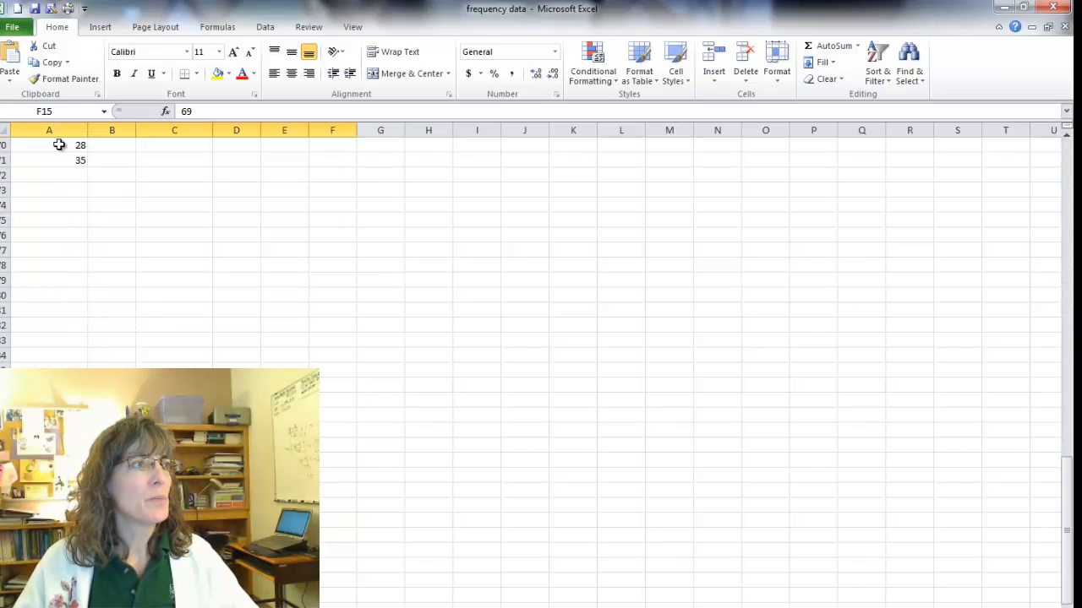
pyautogui.click(340, 162)
pyautogui.moveTo(339, 162); pyautogui.dragTo(4, 96)
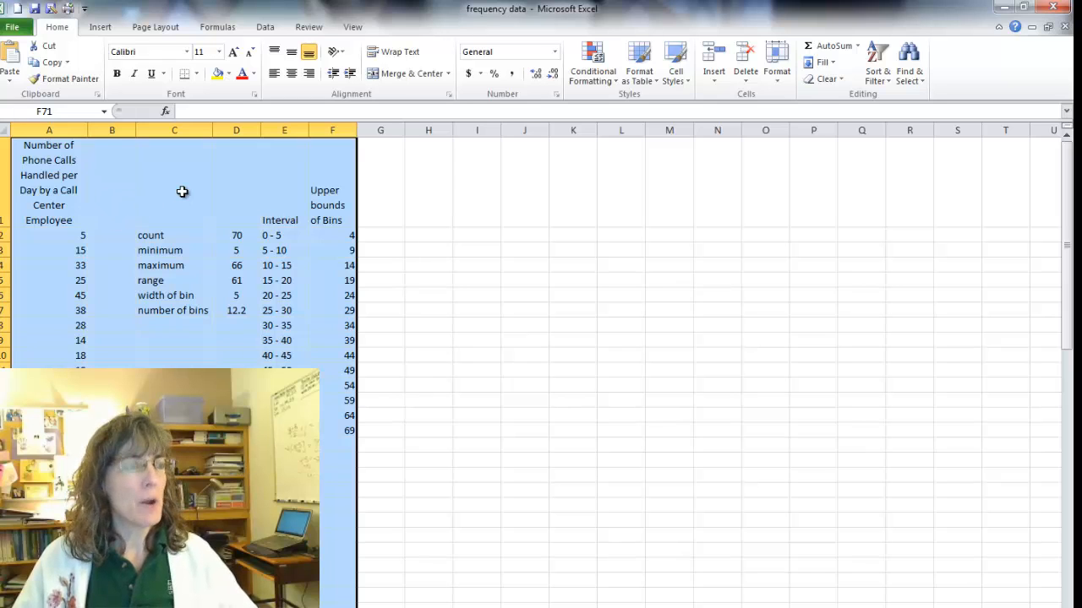
pyautogui.hotkey('ctrl', 'c')
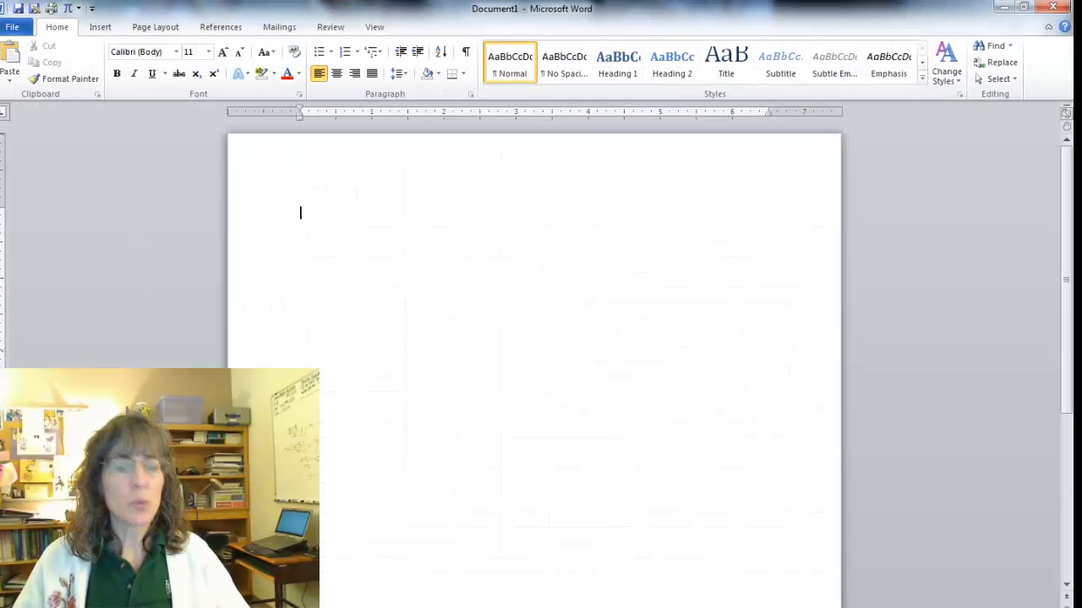
pyautogui.hotkey('ctrl', 'v')
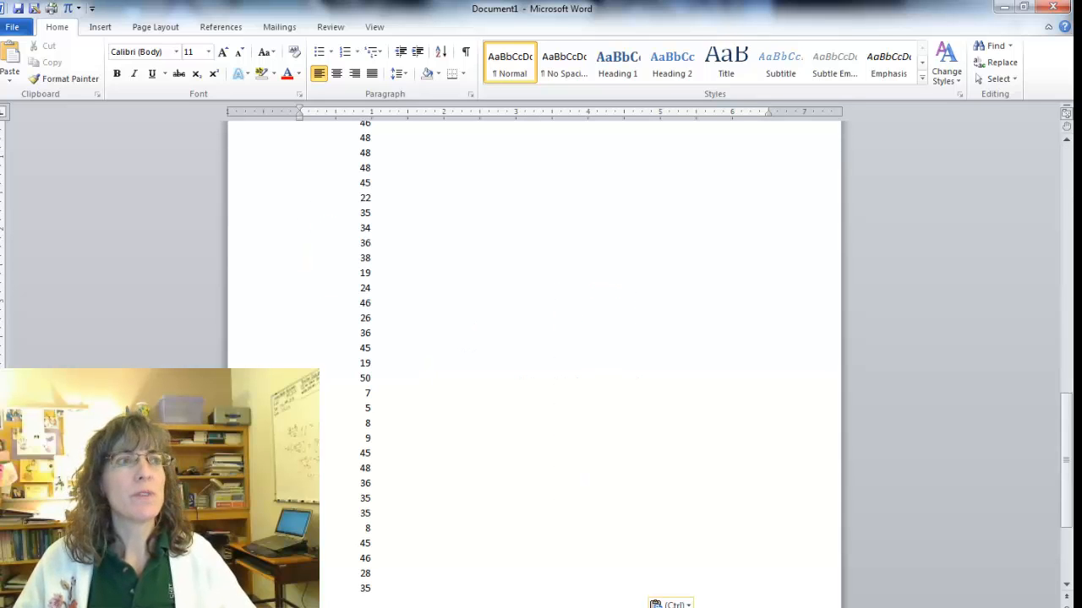
pyautogui.scroll(20, 414, 557)
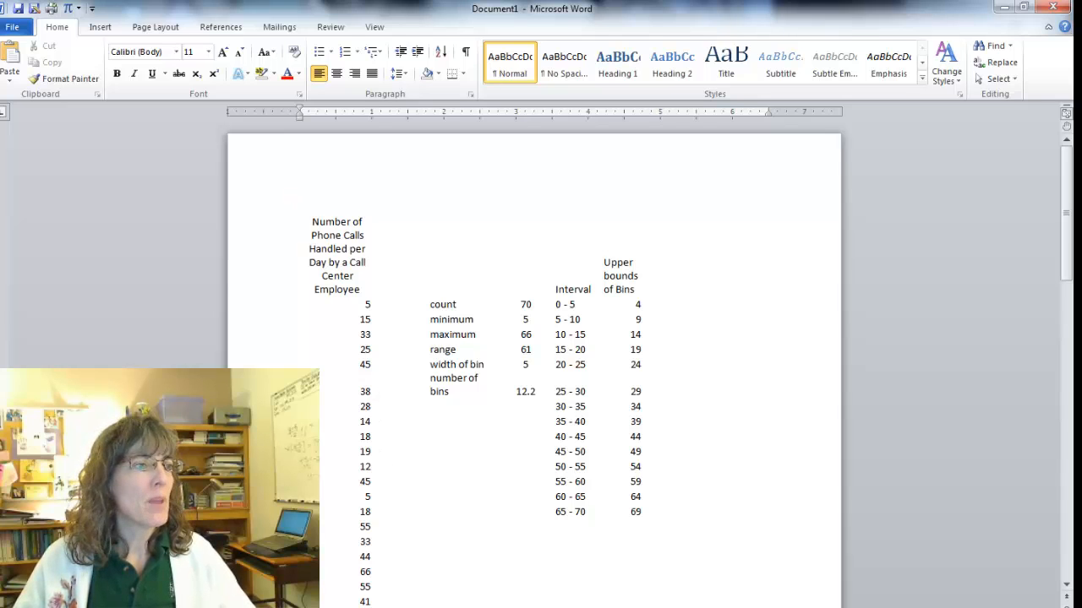
pyautogui.scroll(-20, 534, 363)
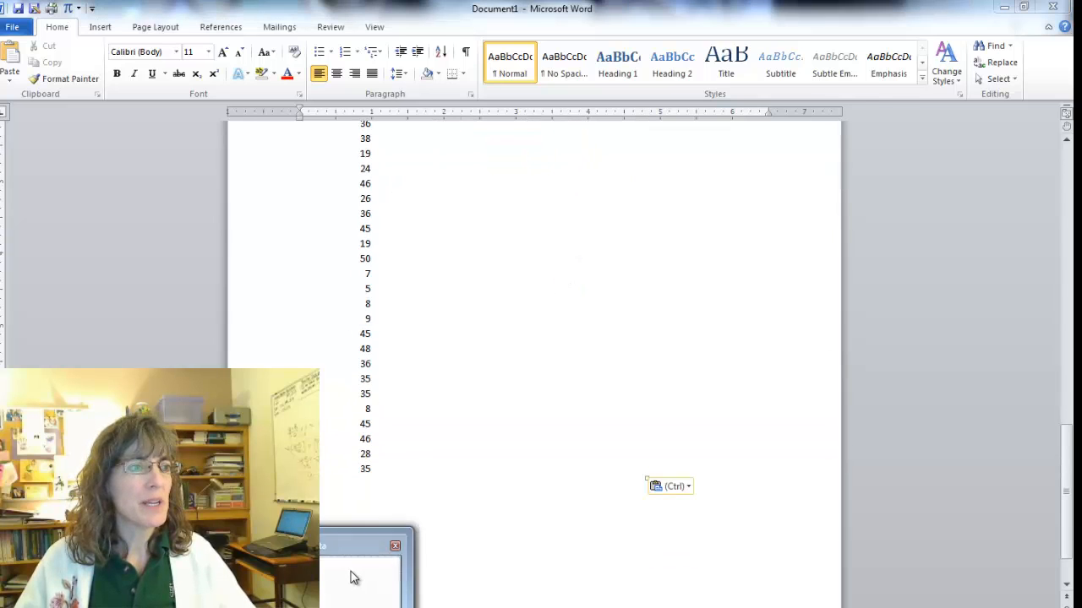
# Switch back to the frequency data workbook in Excel and display the sheet's formulas instead of their results.
pyautogui.click(350, 575)
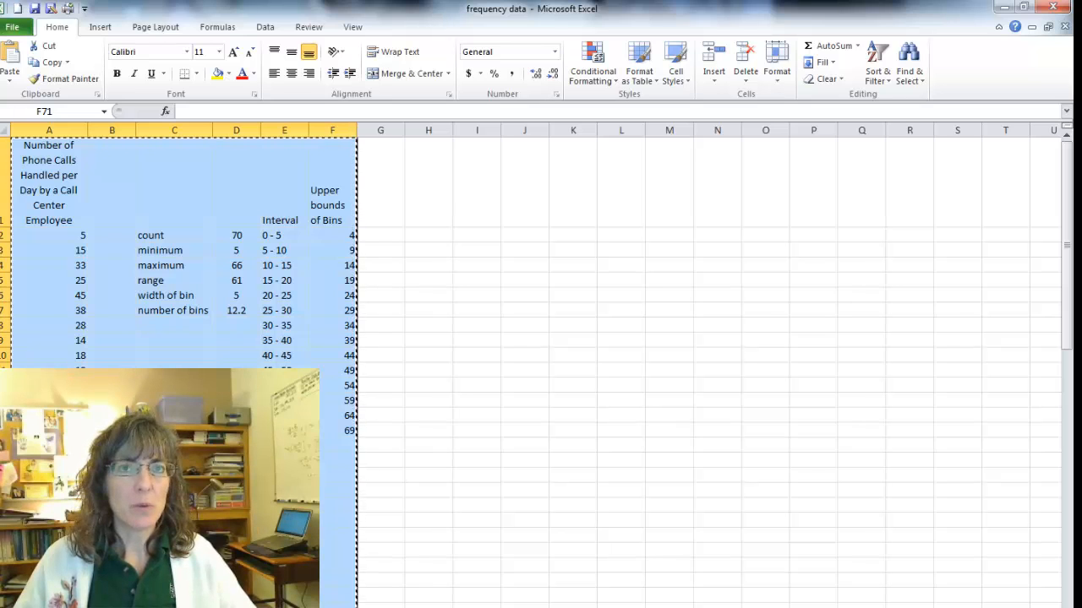
pyautogui.click(430, 448)
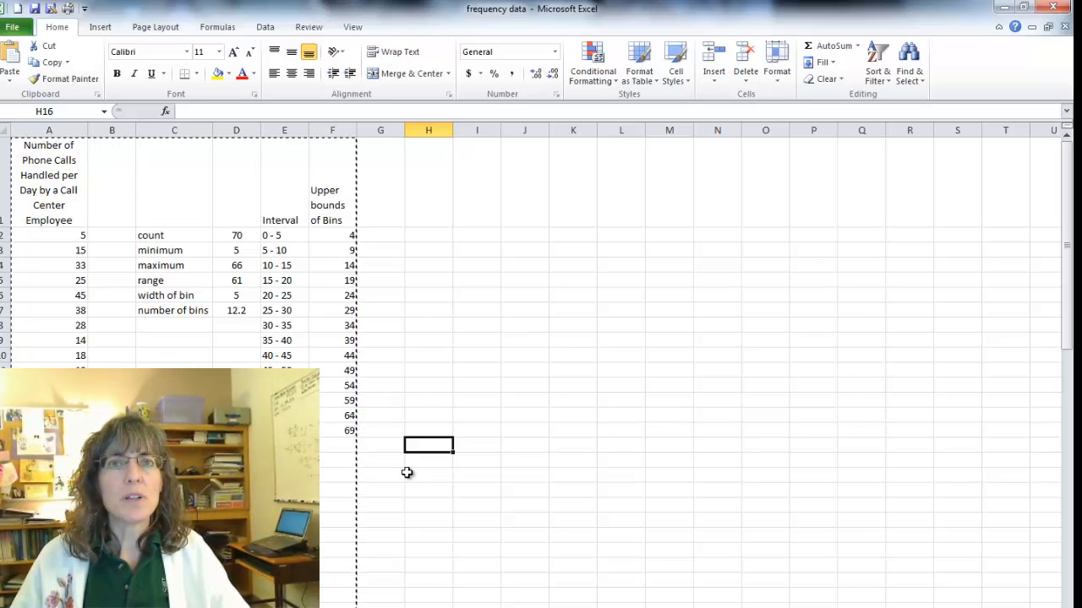
pyautogui.hotkey('ctrl', '`')
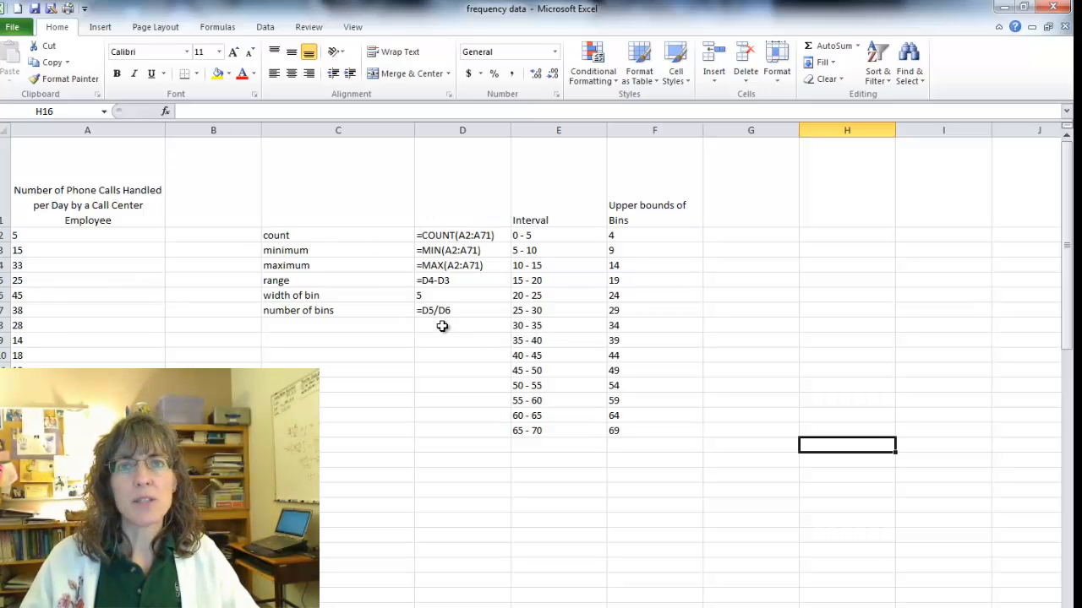
# Autofit columns A through F to their contents, and narrow columns A and B.
pyautogui.moveTo(104, 129); pyautogui.dragTo(703, 127)
pyautogui.doubleClick(704, 127)
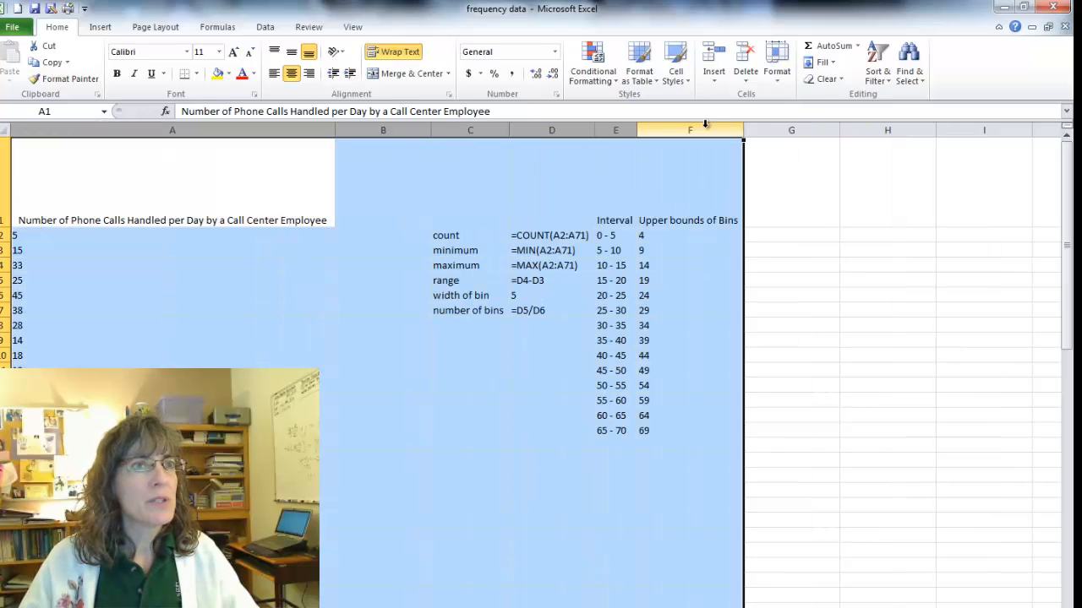
pyautogui.click(776, 184)
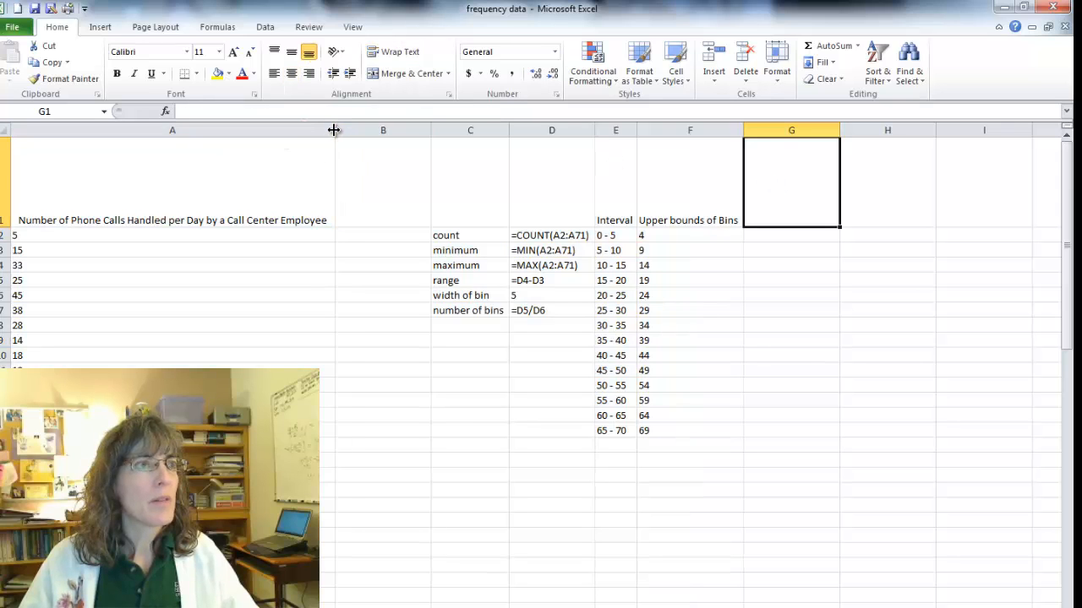
pyautogui.moveTo(334, 129); pyautogui.dragTo(95, 133)
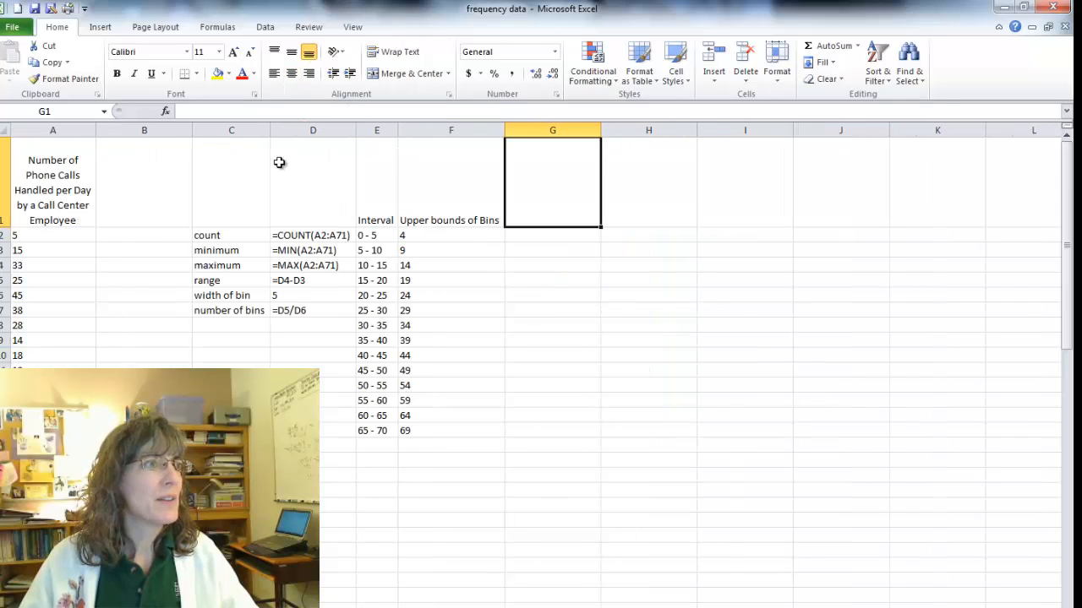
pyautogui.click(190, 133)
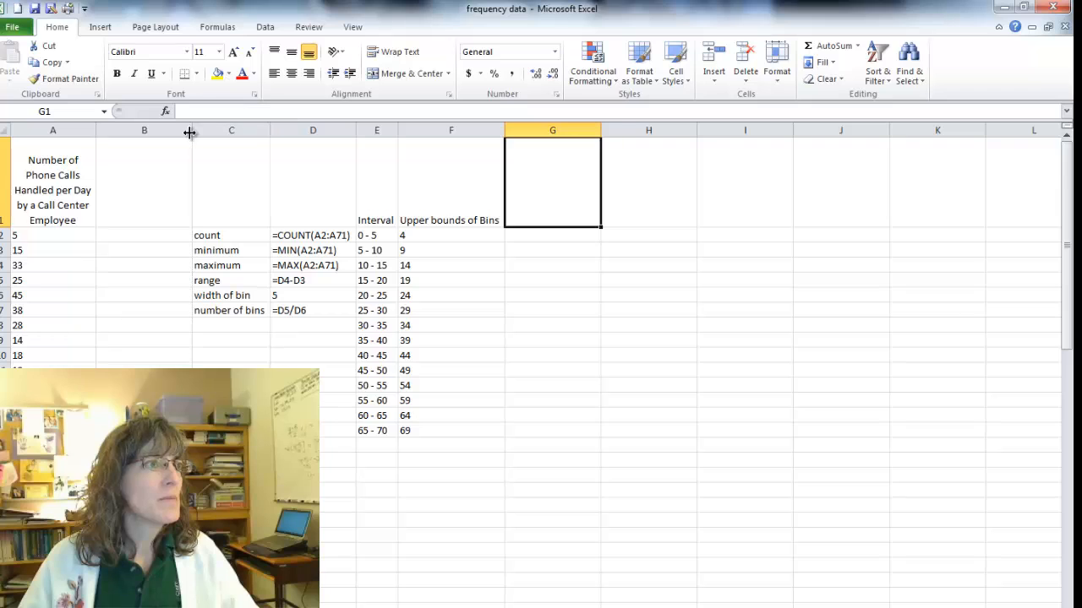
pyautogui.moveTo(190, 133); pyautogui.dragTo(112, 144)
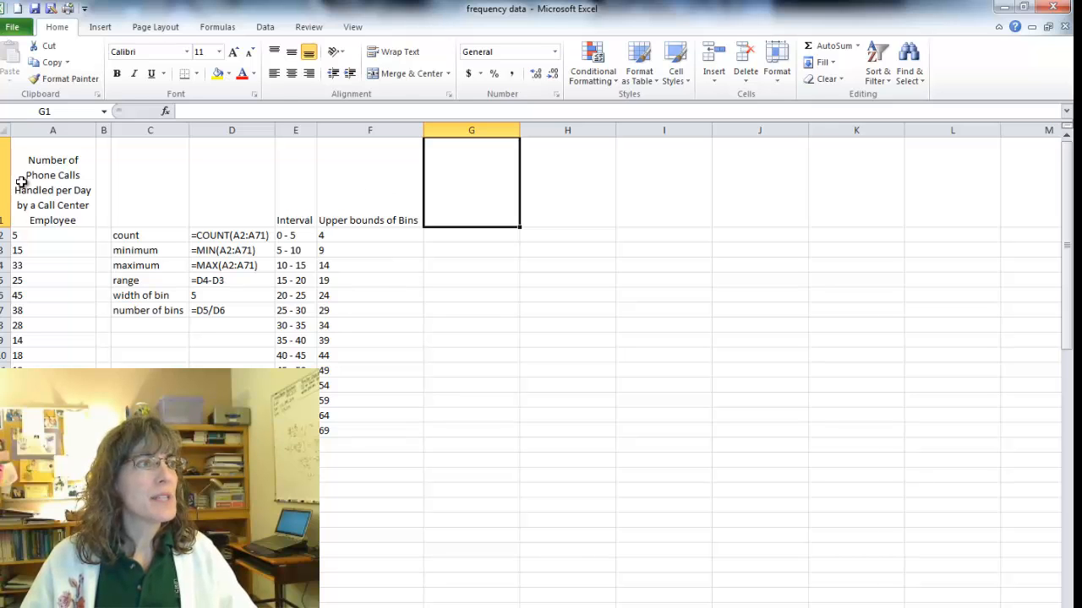
# Copy A1:F71 with its formulas showing, paste it below the first table in Word and widen the pasted table's formula column.
pyautogui.moveTo(17, 182); pyautogui.dragTo(384, 208)
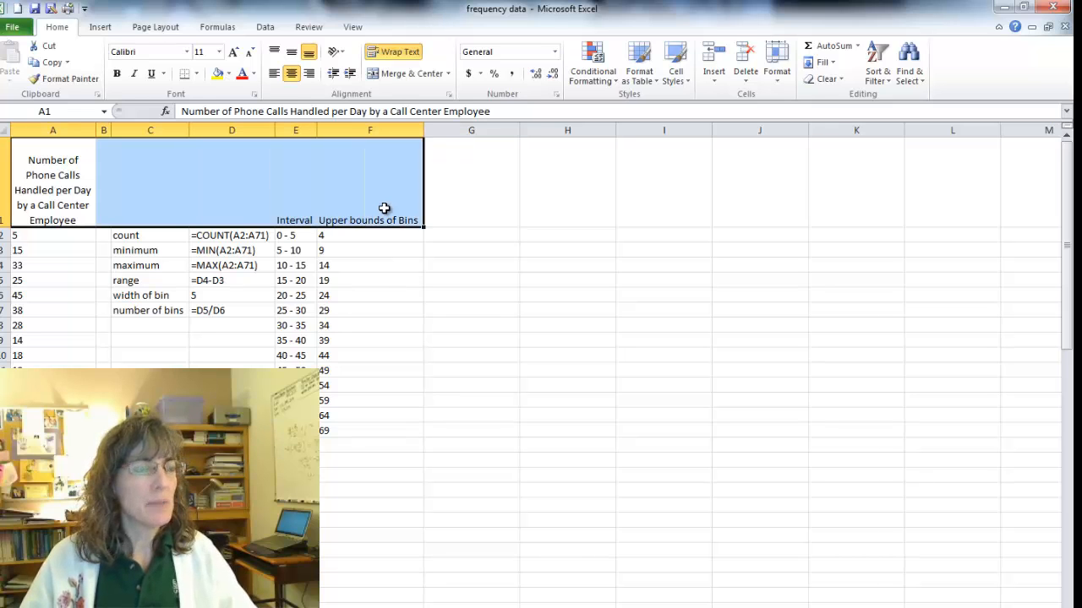
pyautogui.hotkey('ctrl', 'shift', 'Down')
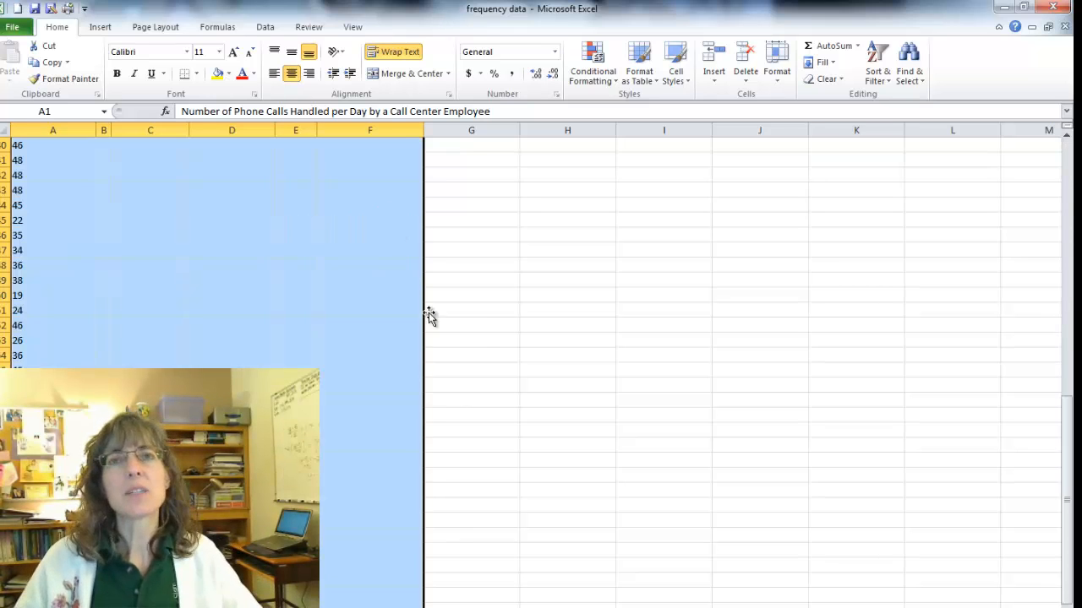
pyautogui.hotkey('ctrl', 'c')
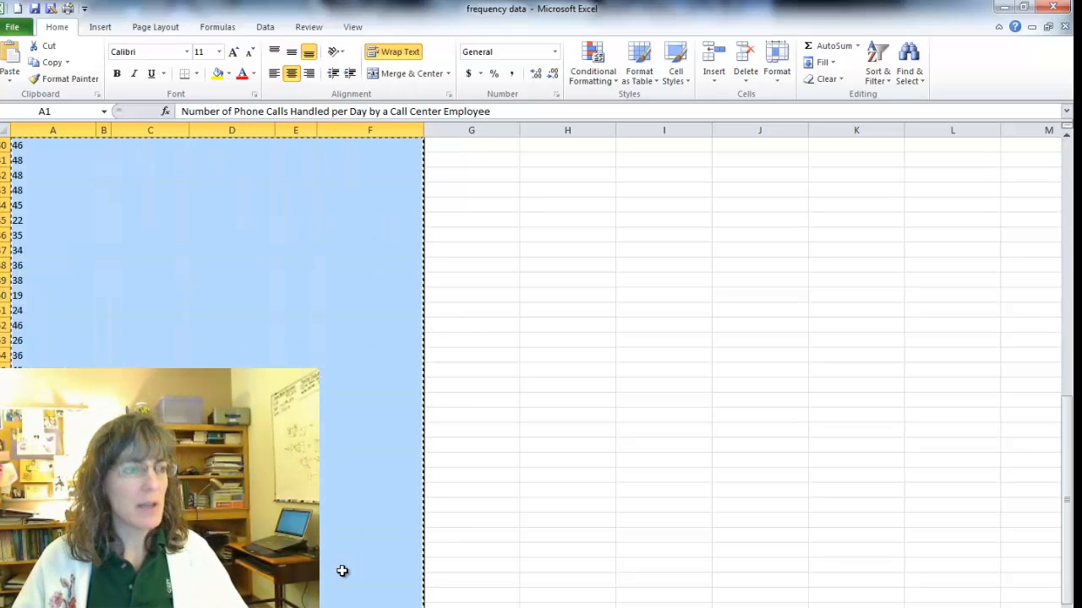
pyautogui.hotkey('alt', 'Tab')
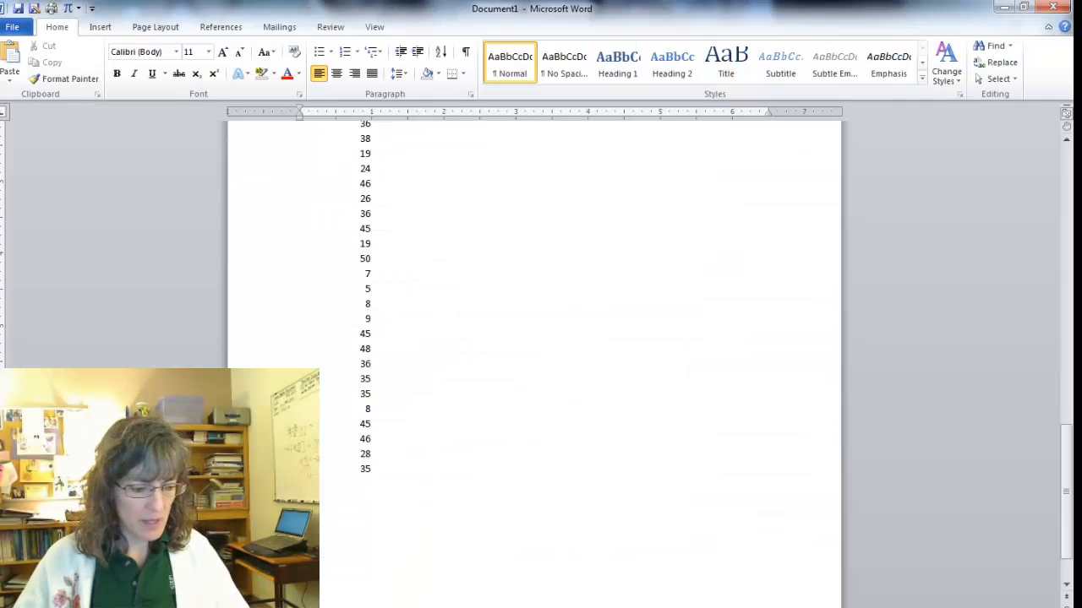
pyautogui.scroll(-10, 320, 597)
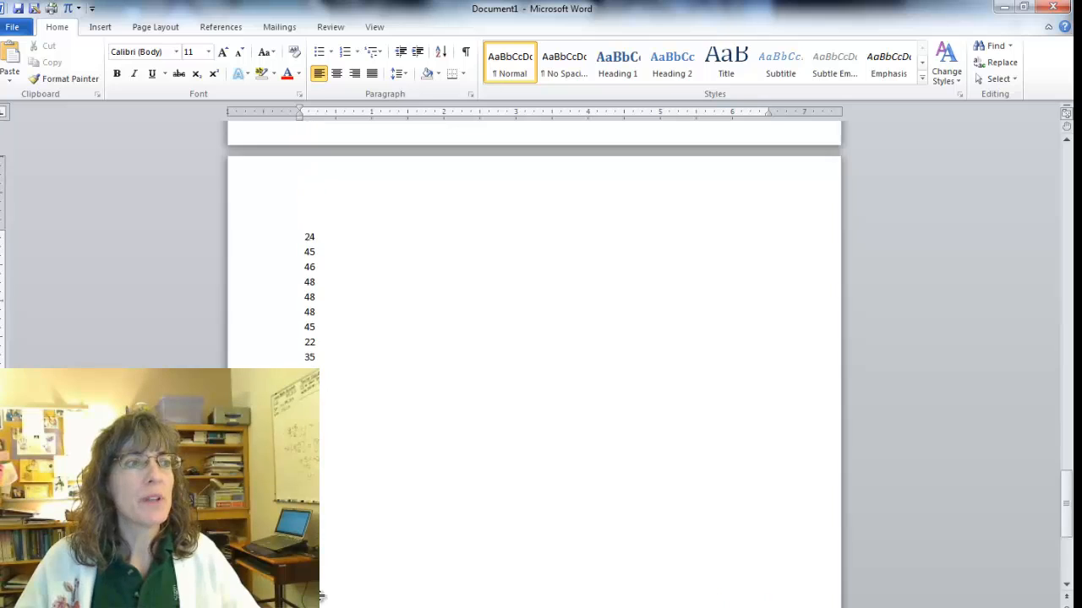
pyautogui.scroll(15, 320, 596)
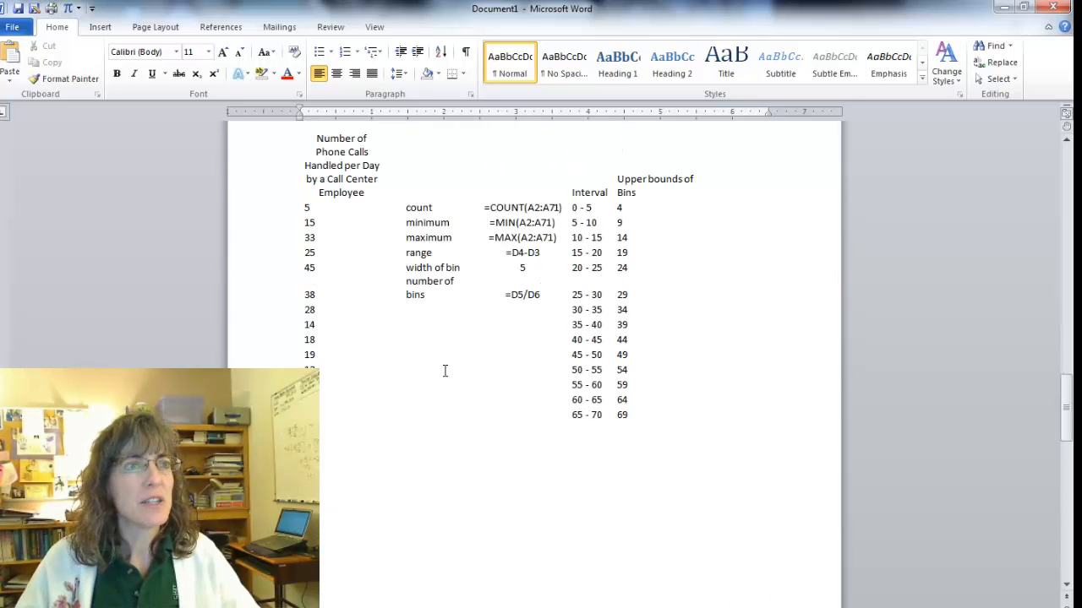
pyautogui.moveTo(488, 207); pyautogui.dragTo(464, 237)
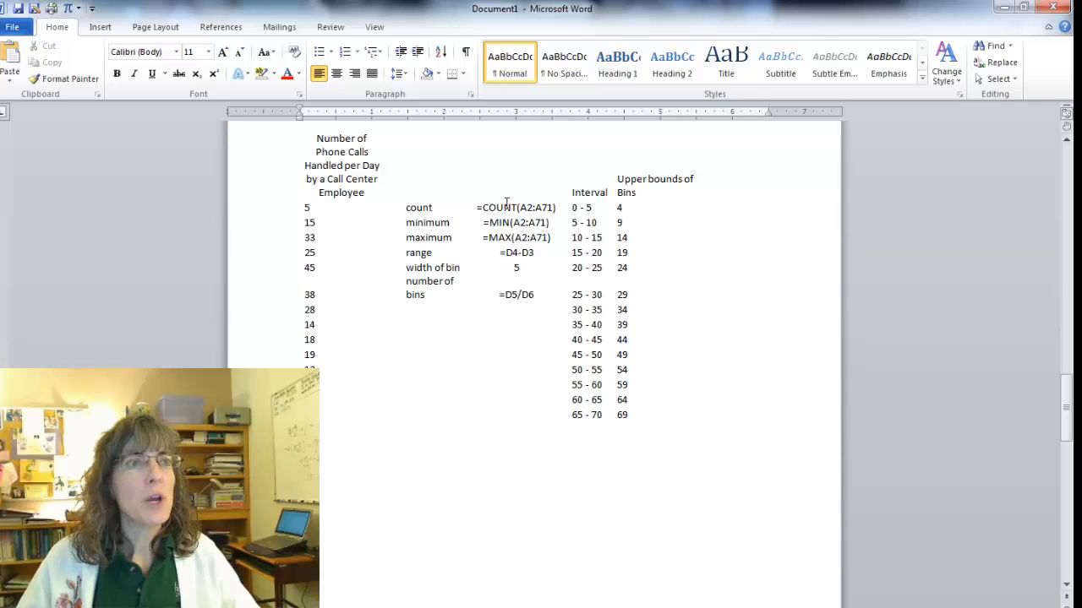
# Compare the formulas beside count through number of bins in the second table with the corresponding values in the first table.
pyautogui.moveTo(465, 210); pyautogui.dragTo(475, 304)
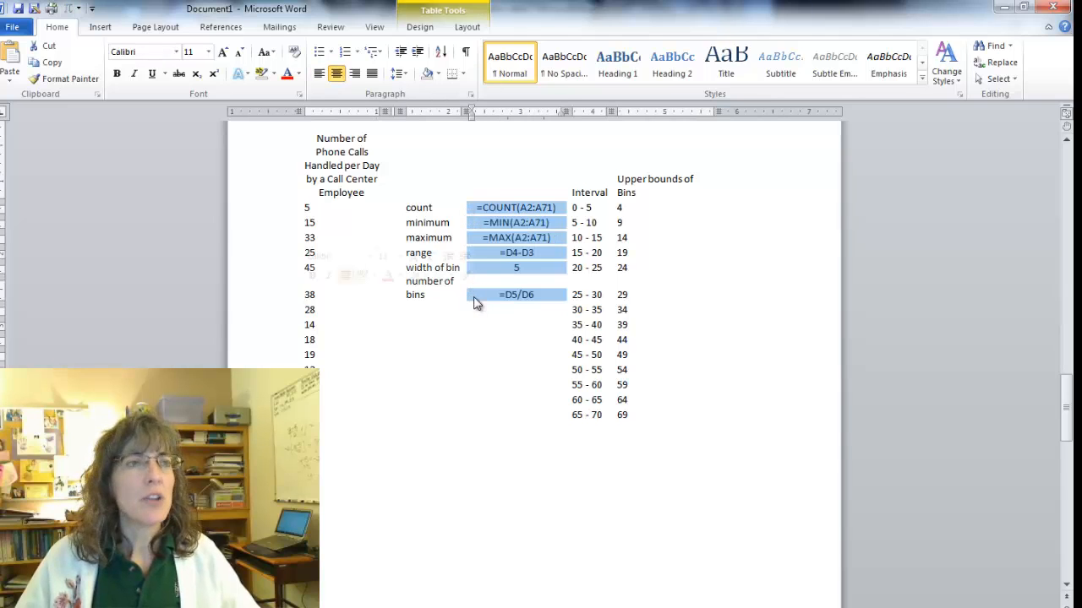
pyautogui.click(501, 329)
pyautogui.scroll(20, 501, 328)
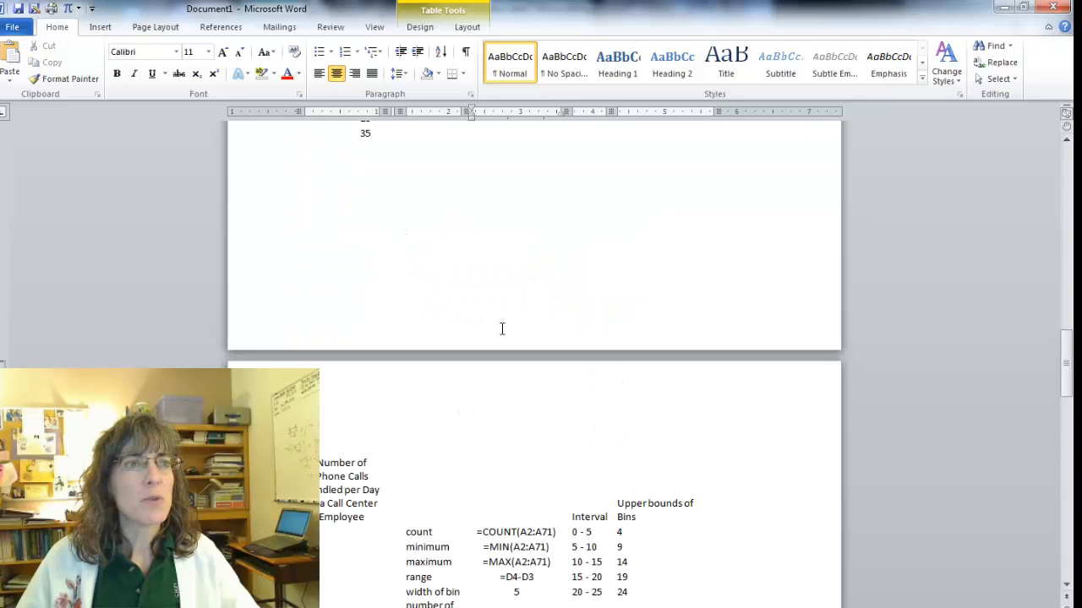
pyautogui.scroll(10, 501, 328)
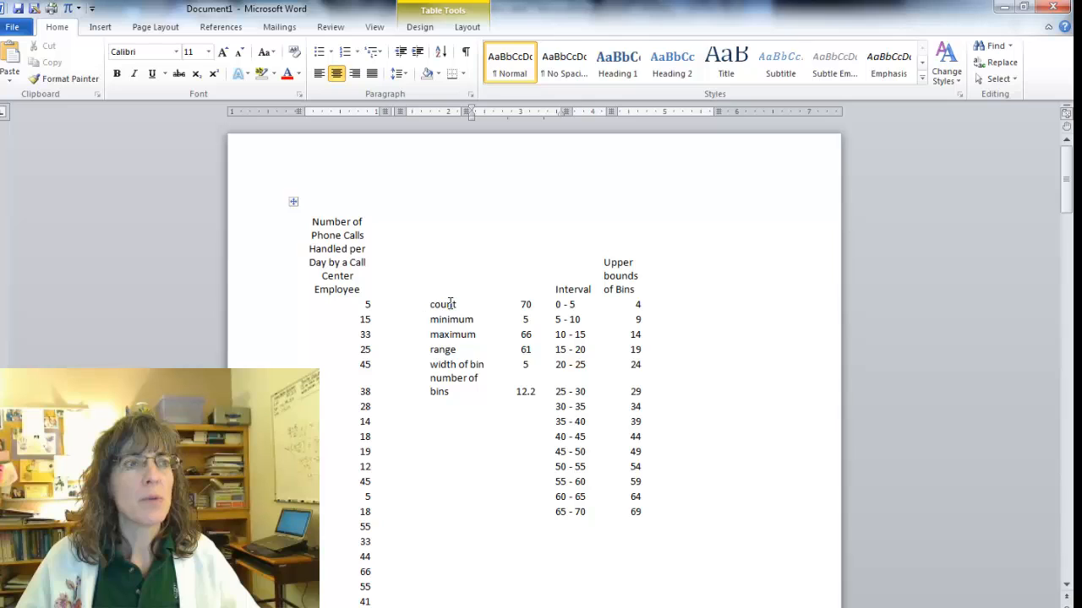
pyautogui.click(499, 305)
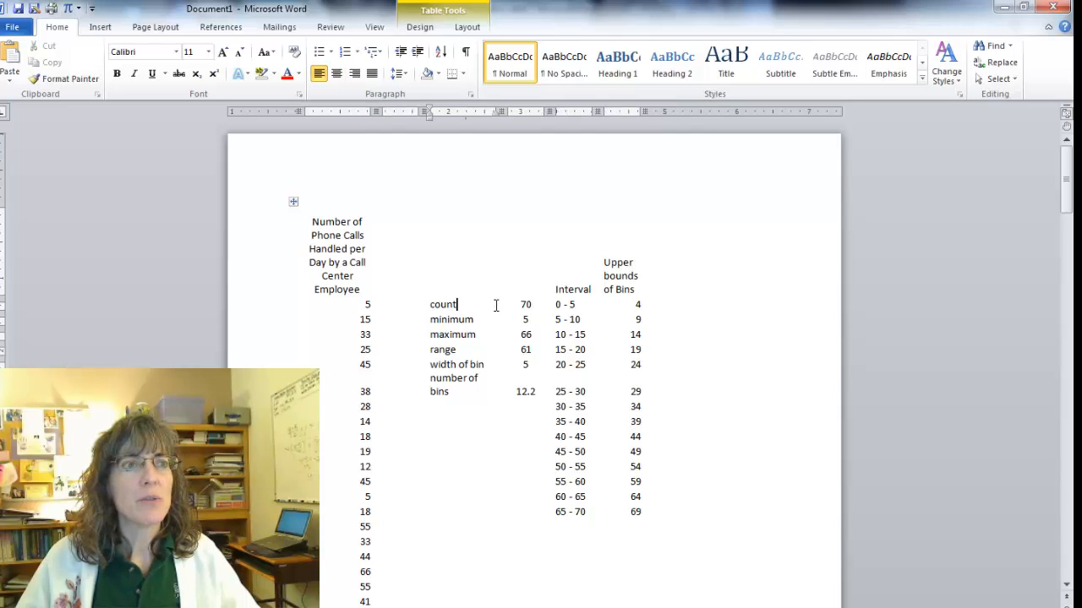
pyautogui.moveTo(500, 308); pyautogui.dragTo(499, 393)
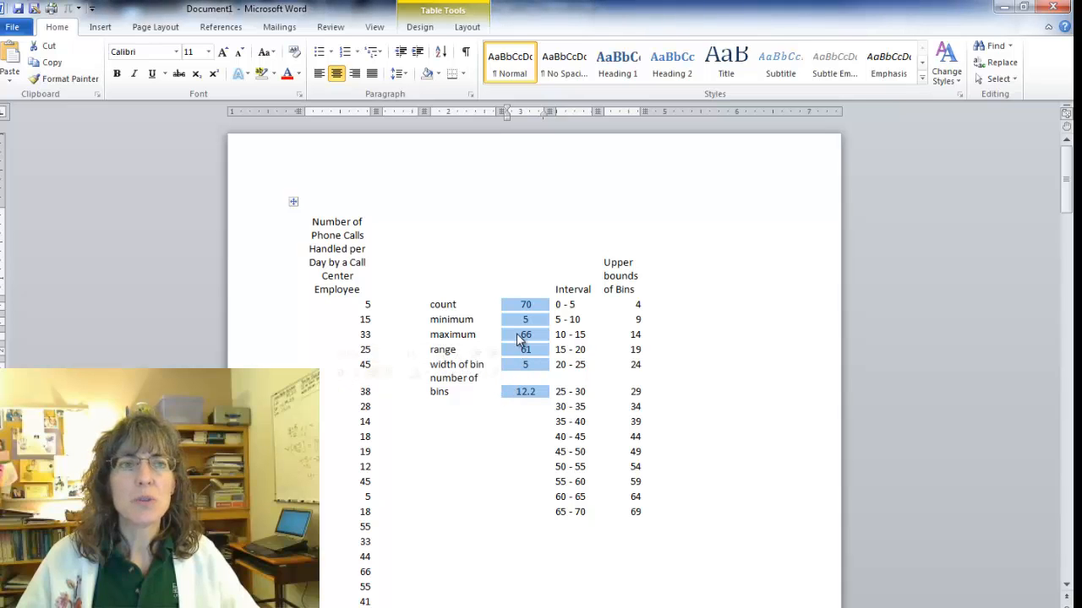
# Switch back to the frequency data workbook in Excel and display formulas on the sheet holding the frequency table and histogram.
pyautogui.click(254, 607)
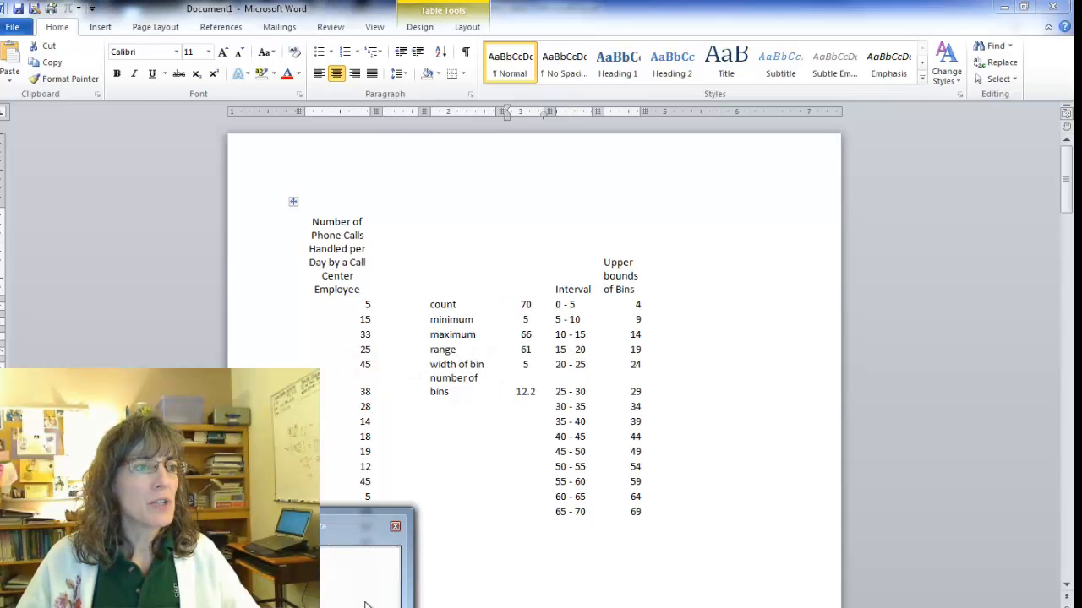
pyautogui.click(364, 603)
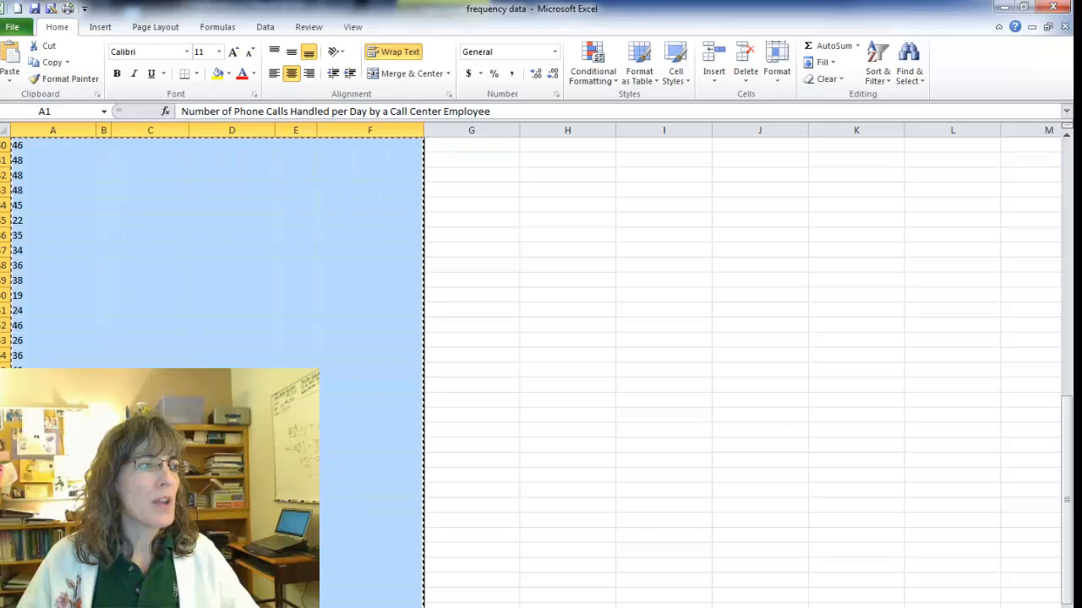
pyautogui.hotkey('ctrl', 'pageup')
pyautogui.click(178, 475)
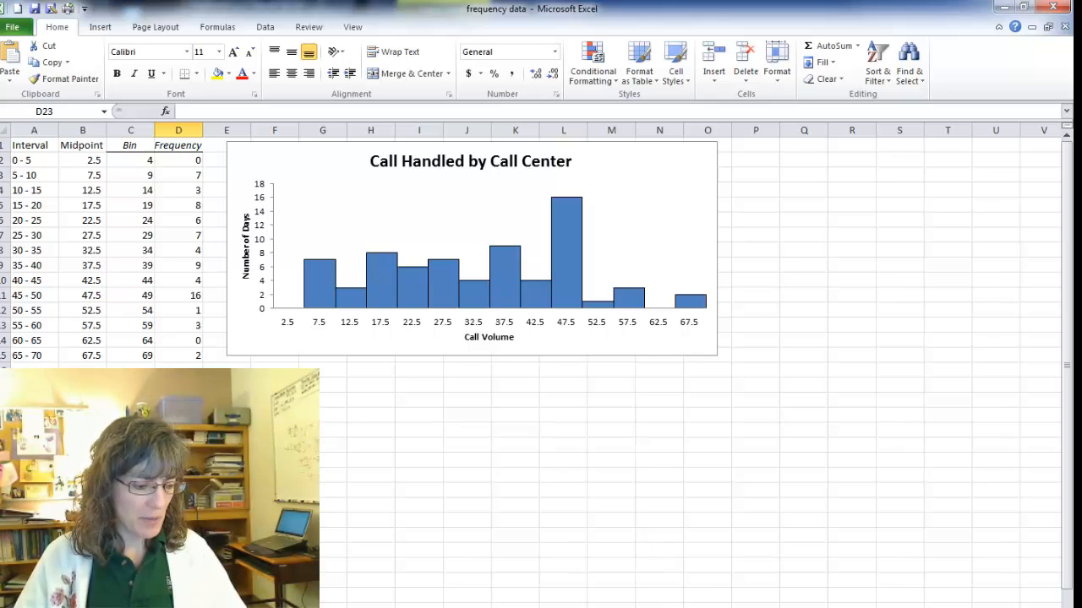
pyautogui.hotkey('ctrl', '`')
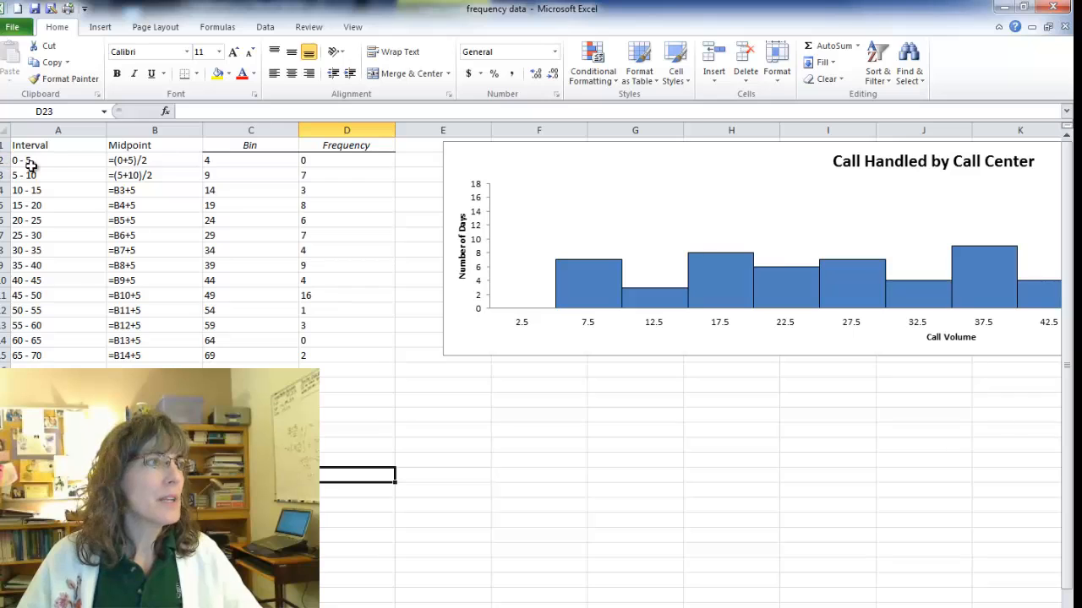
# Copy the Interval, Midpoint, Bin and Frequency table in A1:D15 with its formulas and paste it below the second table in Word.
pyautogui.moveTo(35, 145); pyautogui.dragTo(337, 355)
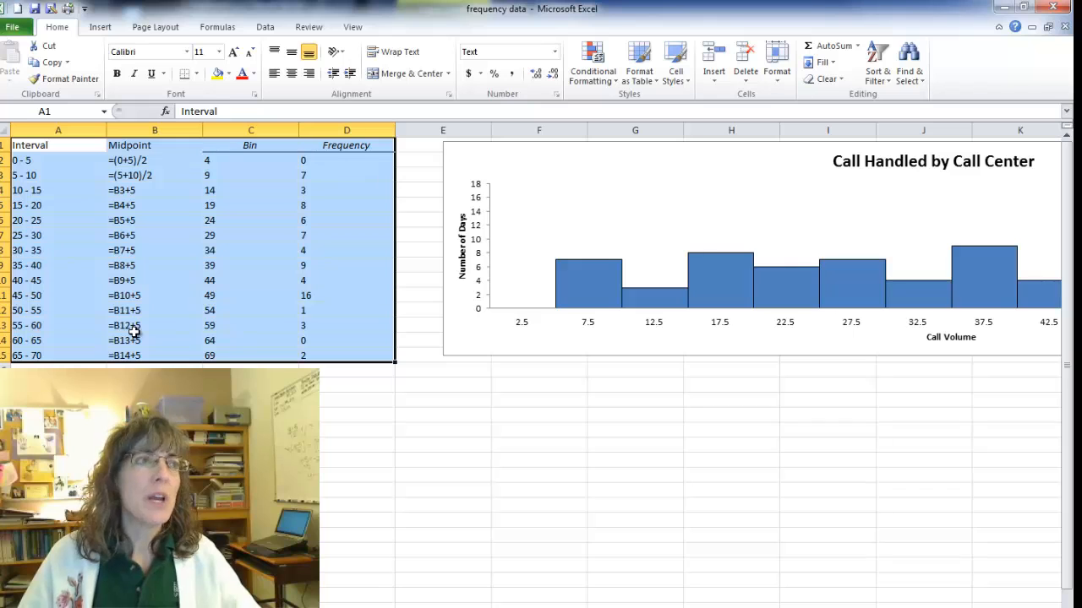
pyautogui.hotkey('ctrl', 'c')
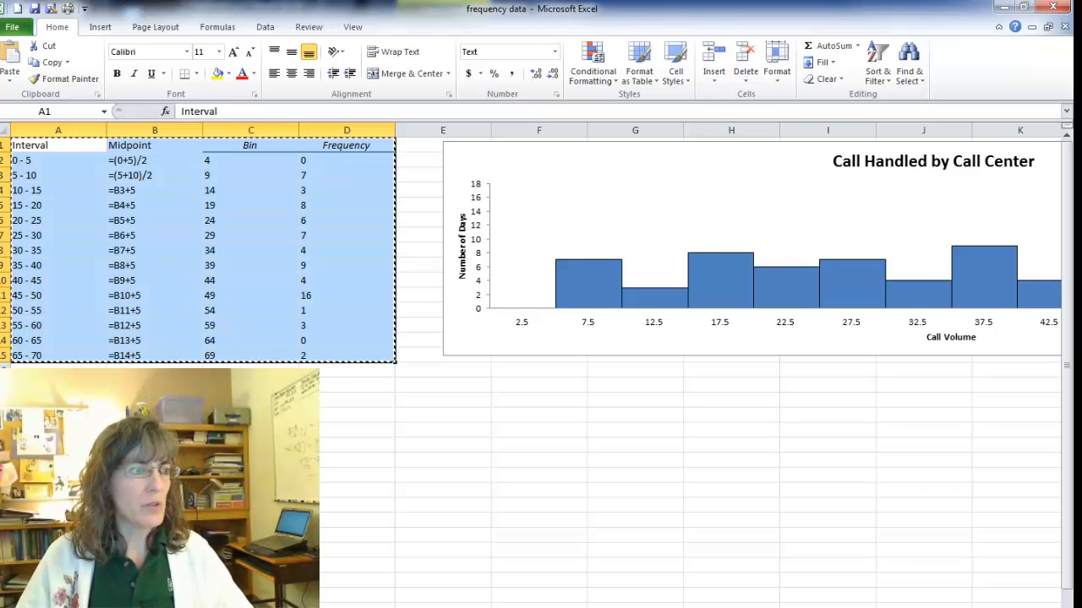
pyautogui.hotkey('alt', 'Tab')
pyautogui.scroll(-10, 534, 338)
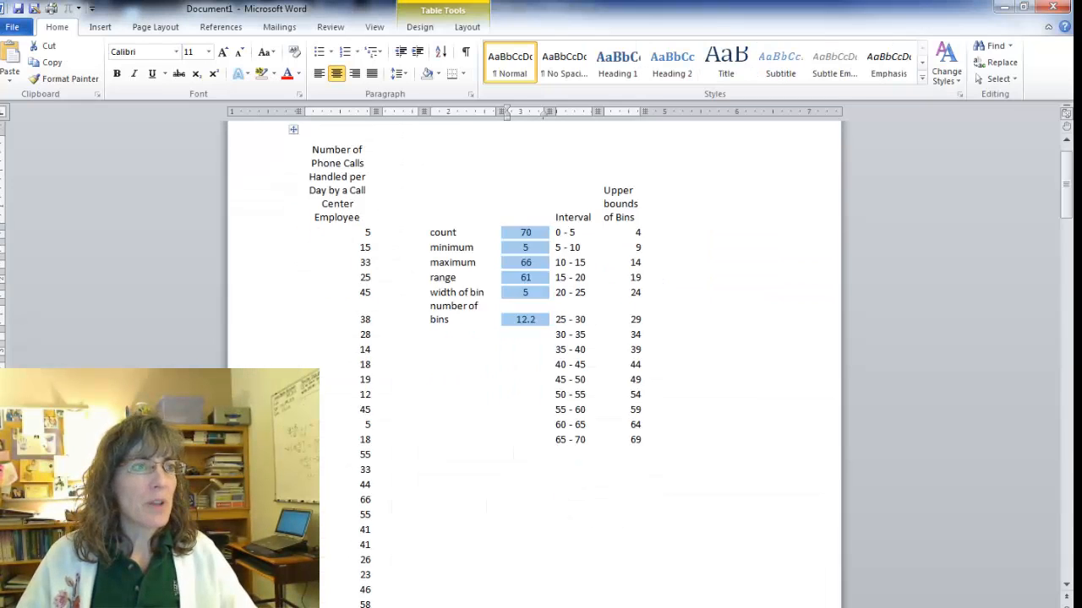
pyautogui.scroll(-20, 320, 455)
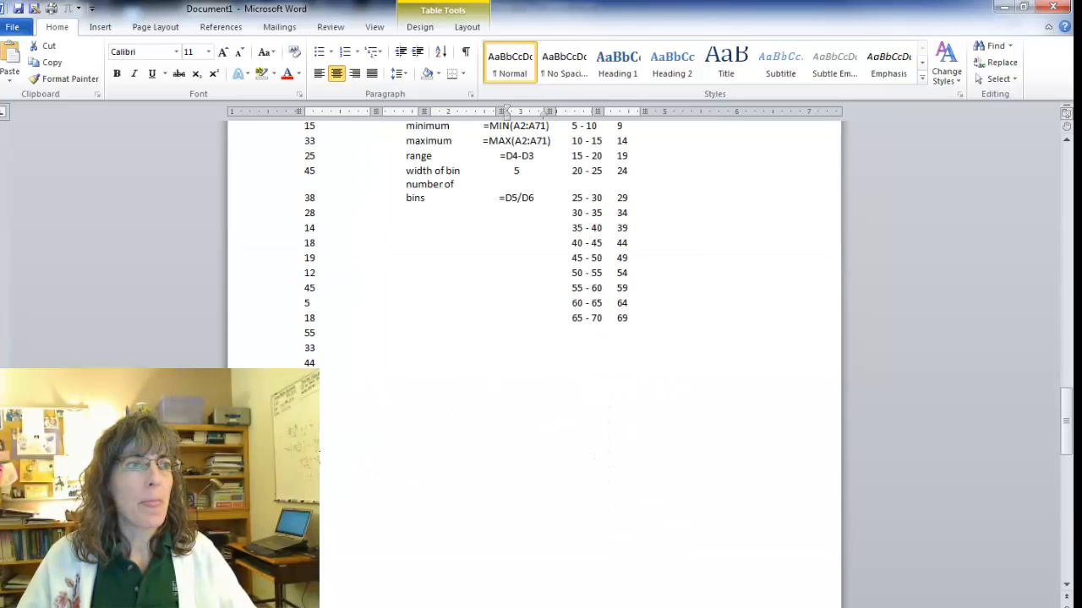
pyautogui.scroll(-5, 320, 456)
pyautogui.click(720, 409)
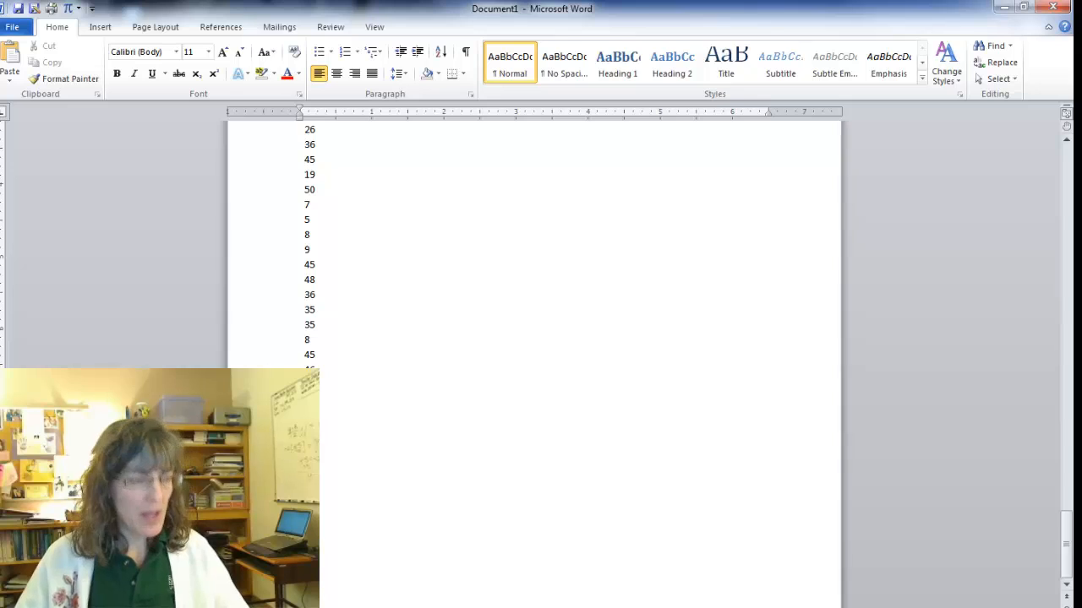
pyautogui.hotkey('ctrl', 'v')
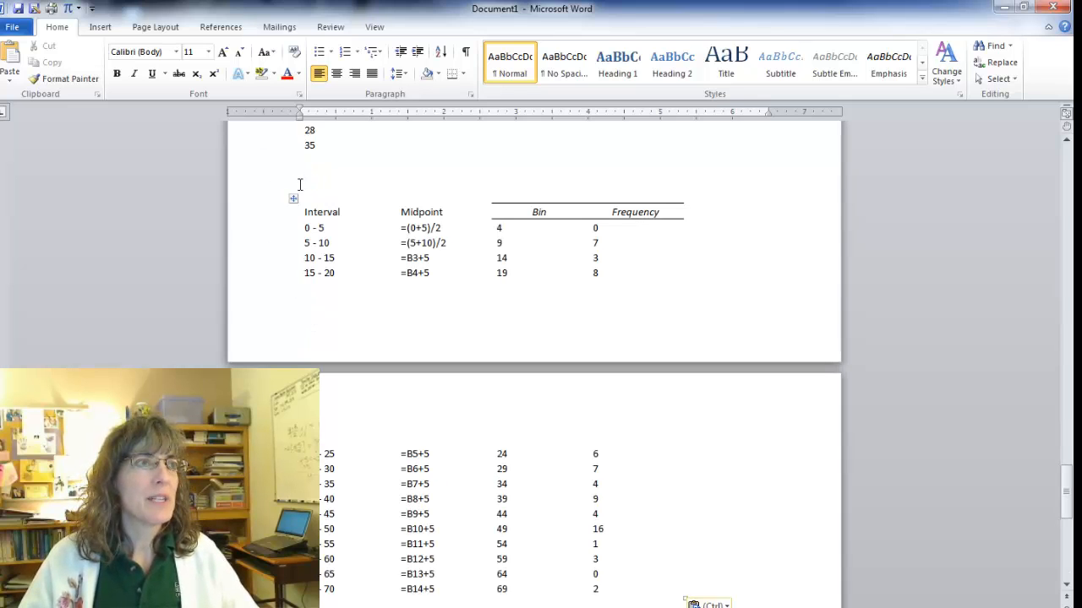
# Insert a page break above the pasted frequency table so that the whole table starts on a new page.
pyautogui.click(99, 29)
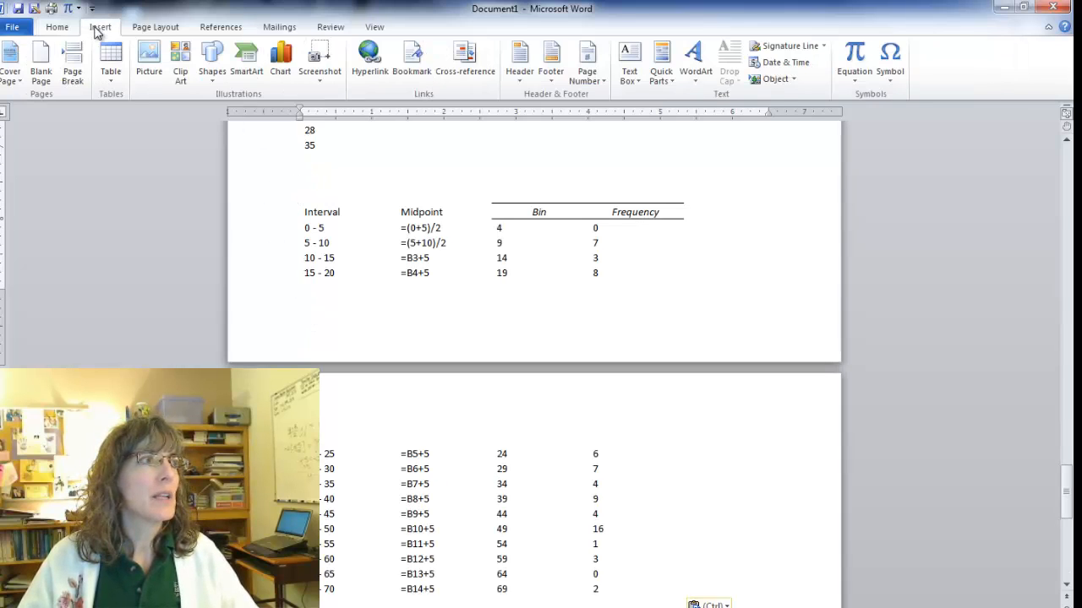
pyautogui.click(71, 60)
pyautogui.scroll(-4, 376, 558)
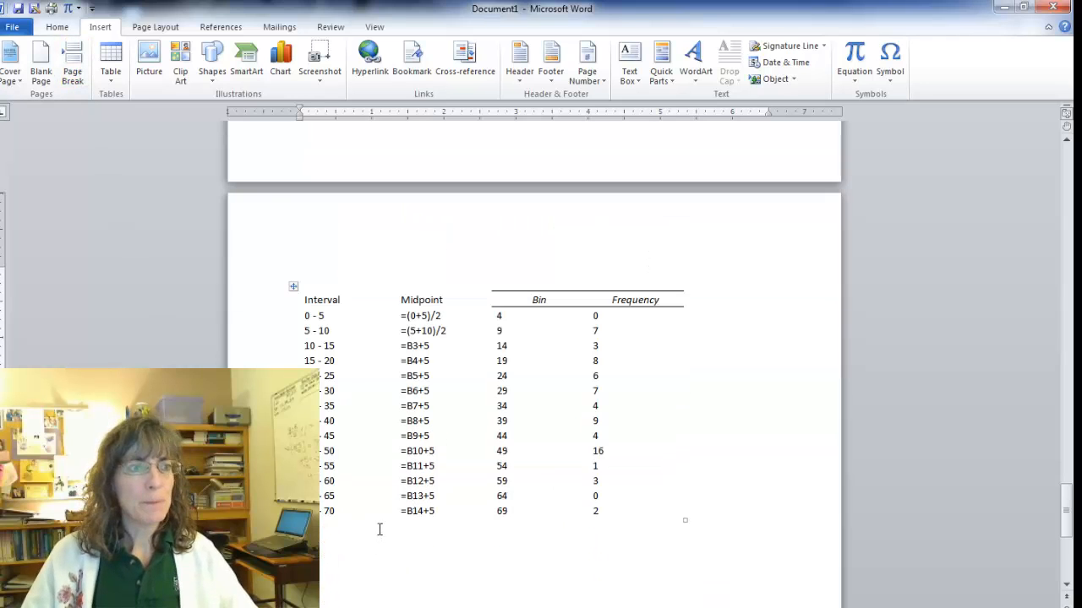
pyautogui.scroll(-4, 380, 530)
pyautogui.scroll(3, 380, 529)
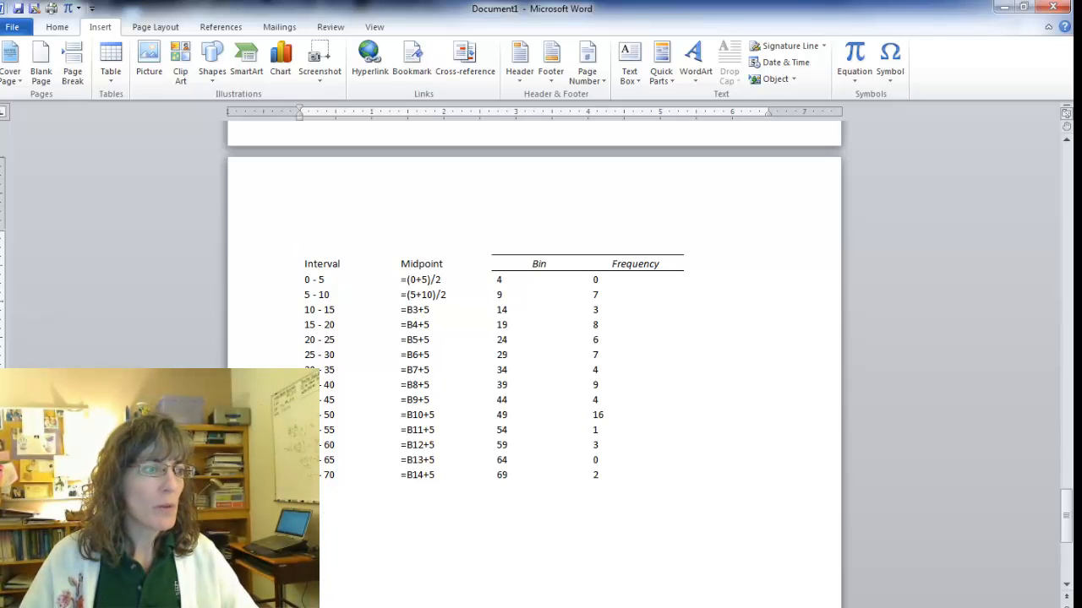
# Copy the whole Call Handled by Call Center histogram from the Excel workbook and paste it below the frequency table in Word.
pyautogui.click(338, 607)
pyautogui.click(363, 576)
pyautogui.click(514, 206)
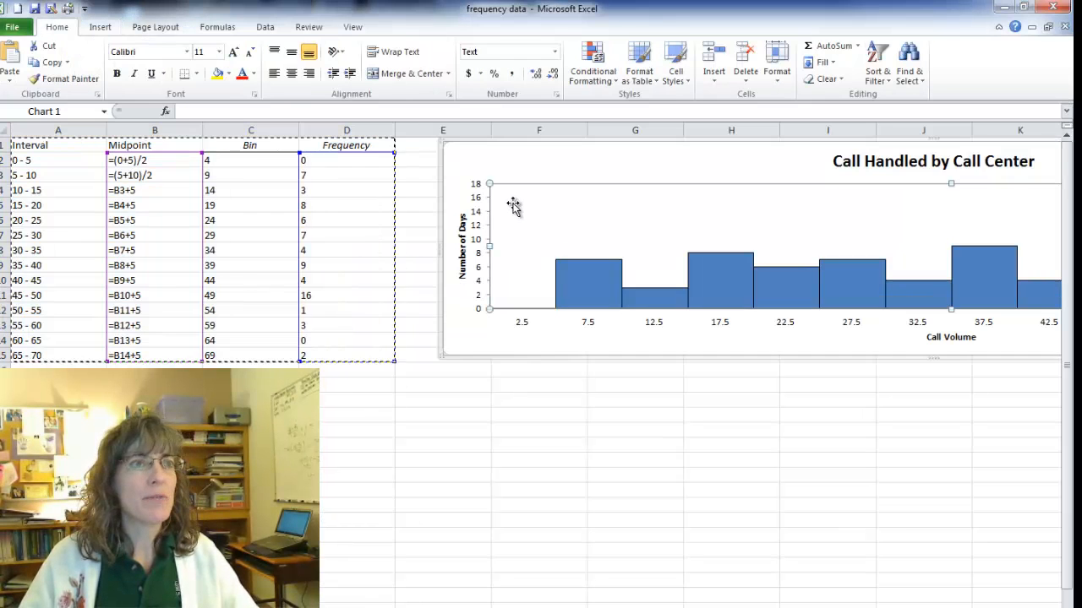
pyautogui.click(522, 174)
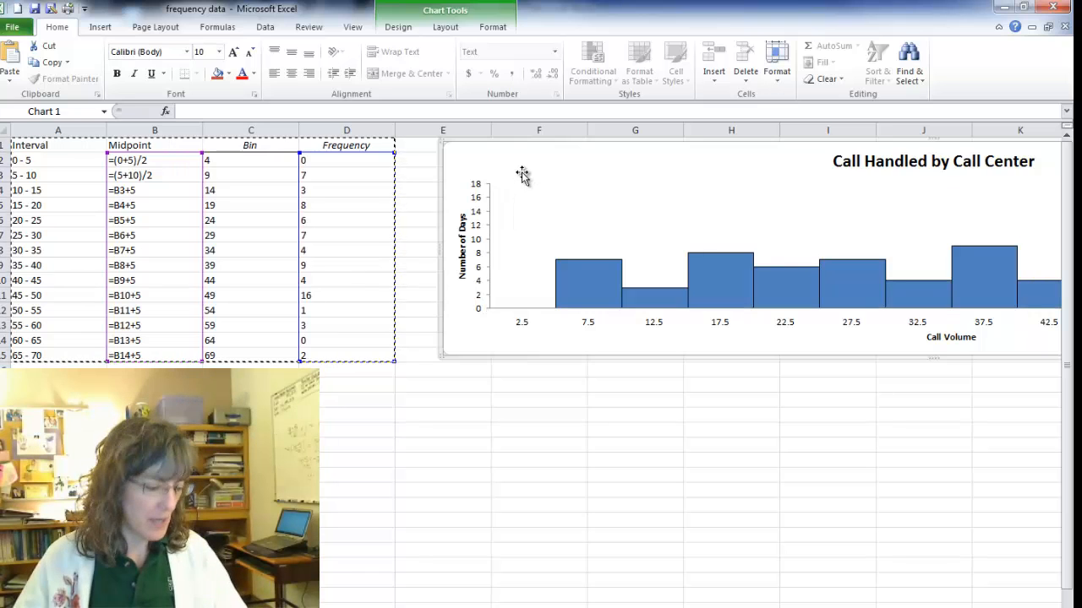
pyautogui.click(338, 604)
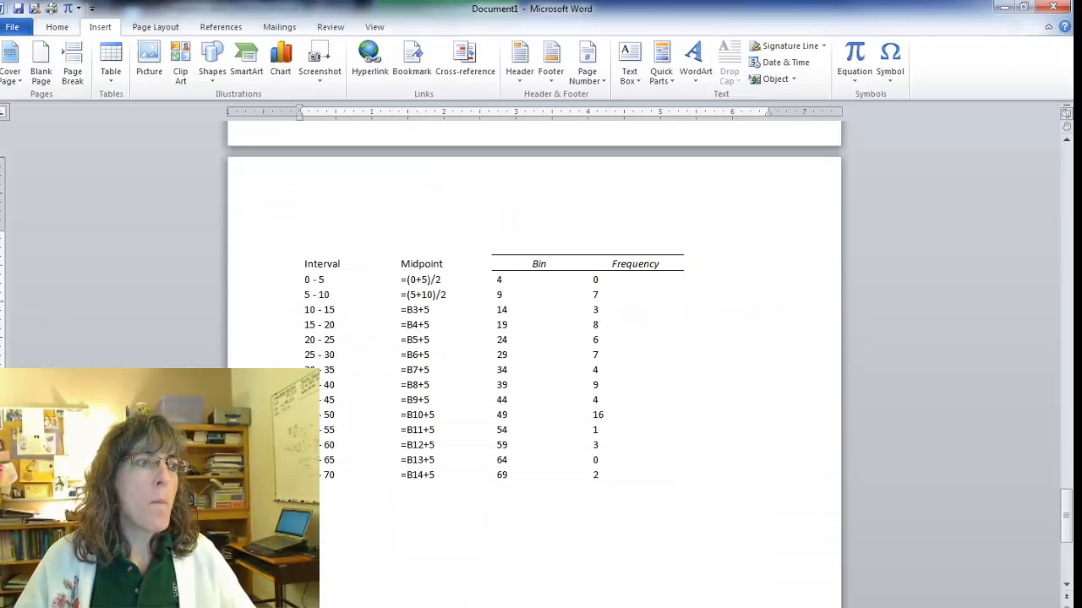
pyautogui.hotkey('ctrl', 'v')
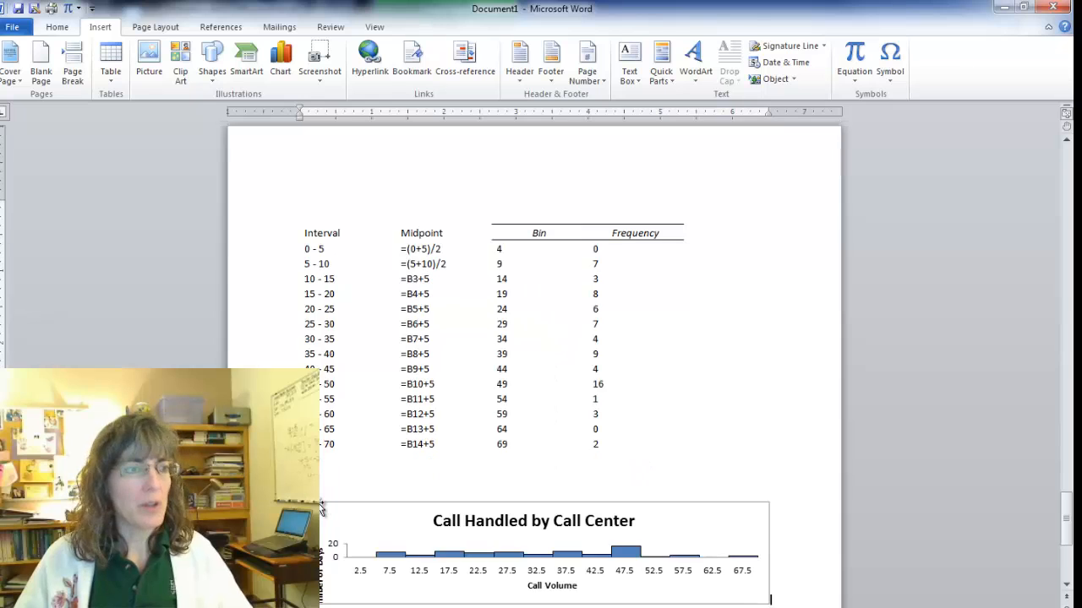
# Stretch the pasted histogram downward to roughly twice its height, keeping its width.
pyautogui.scroll(-3, 442, 583)
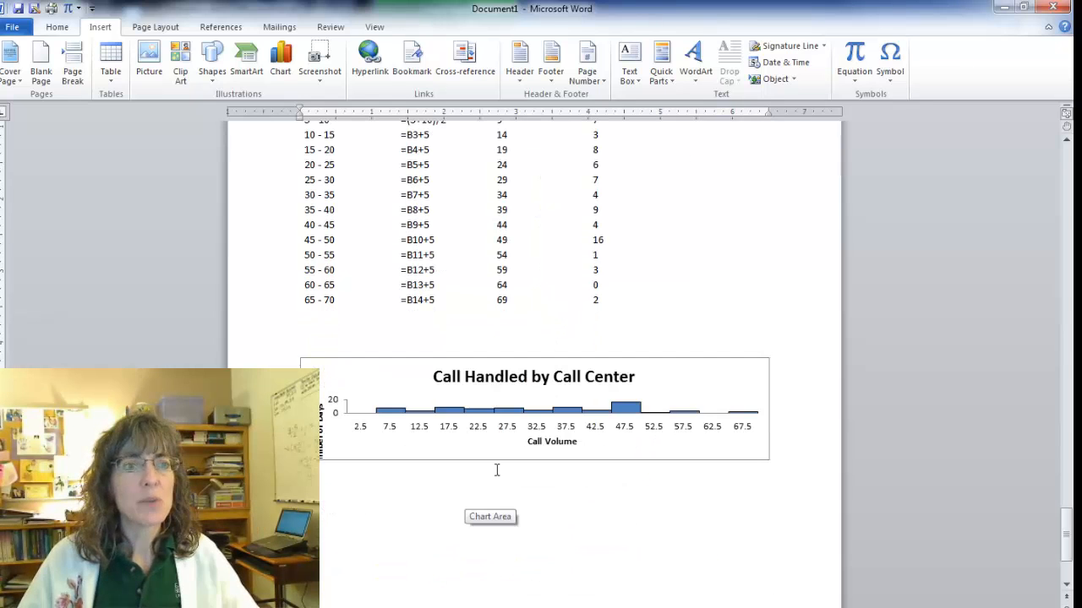
pyautogui.click(518, 457)
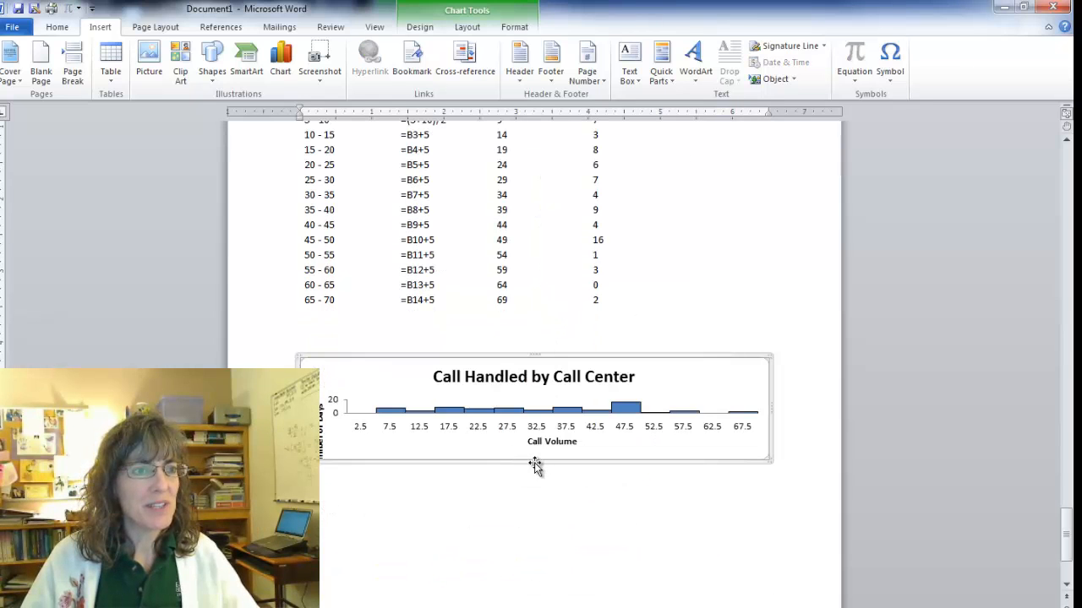
pyautogui.moveTo(533, 462); pyautogui.dragTo(525, 586)
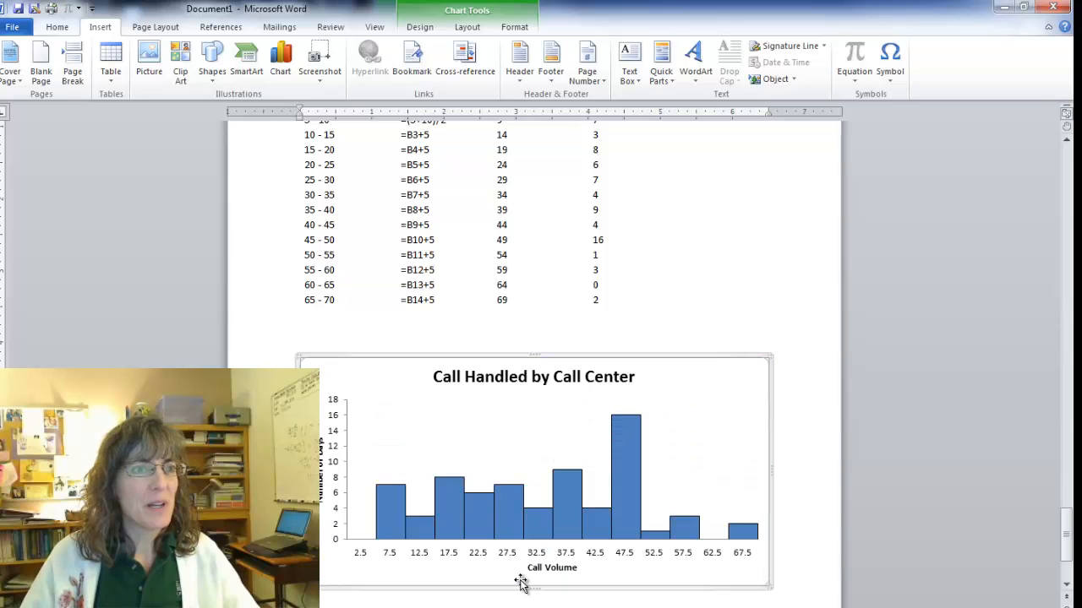